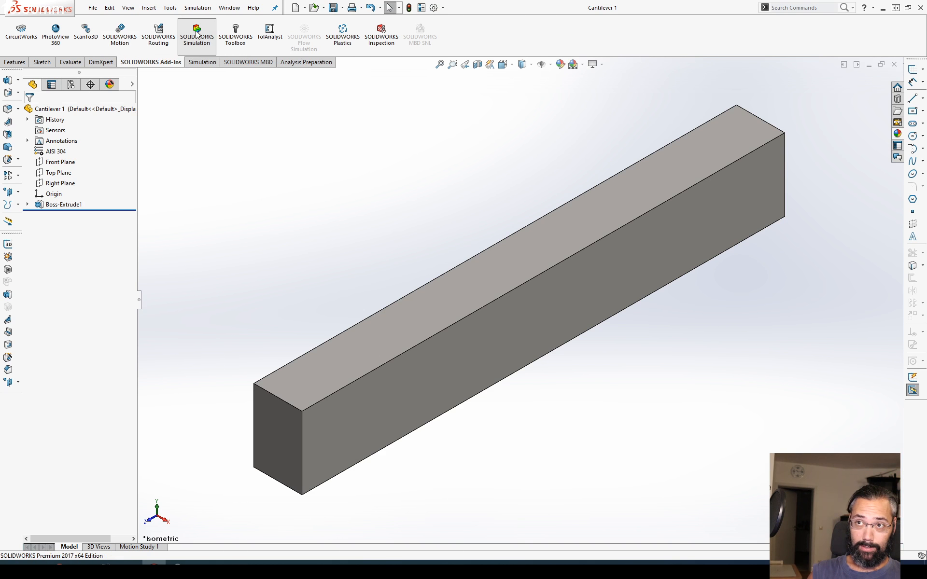
Check the add-ins list for whether SOLIDWORKS Simulation is active and loads at start-up.
{"action": "left_click", "coordinate": [442, 7]}
{"action": "left_click", "coordinate": [456, 44]}
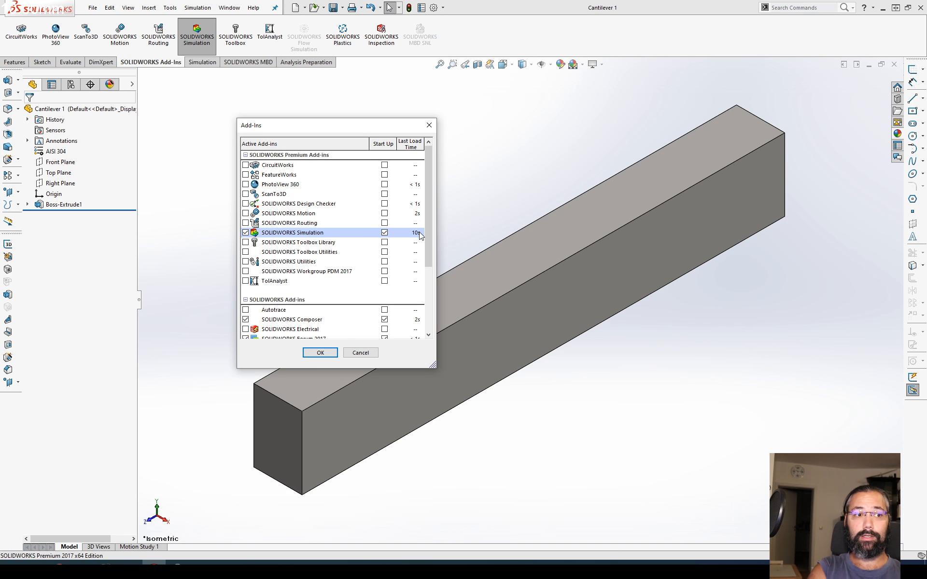
{"action": "scroll", "coordinate": [420, 235], "scroll_direction": "down", "scroll_amount": 4}
{"action": "scroll", "coordinate": [418, 231], "scroll_direction": "up", "scroll_amount": 4}
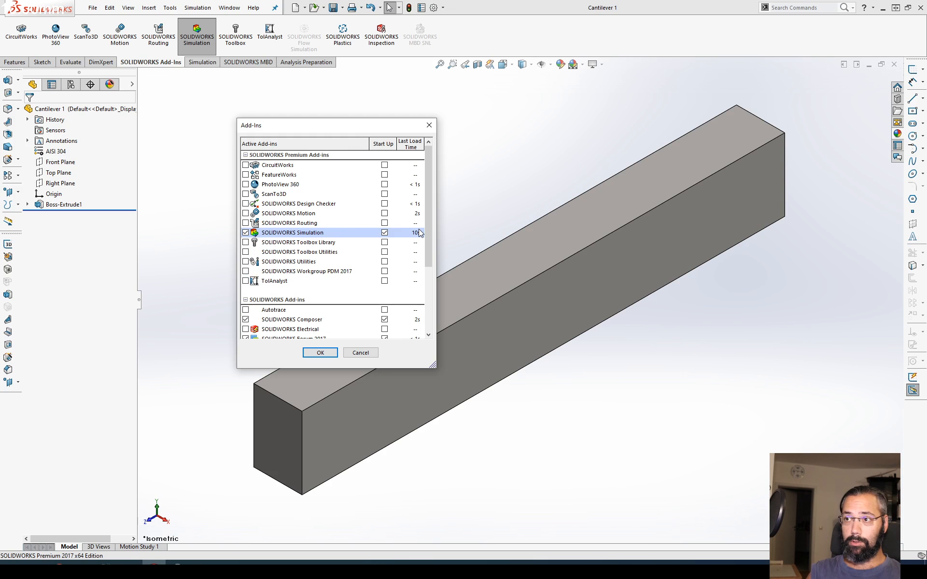
{"action": "key", "text": "Return"}
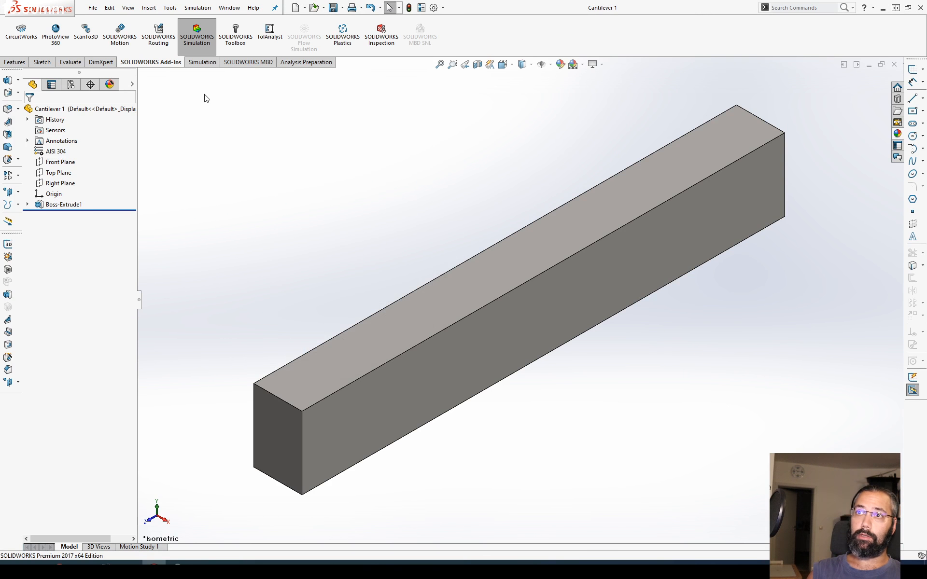
Create a static simulation study named Cantilever 1.
{"action": "left_click", "coordinate": [201, 64]}
{"action": "left_click", "coordinate": [12, 35]}
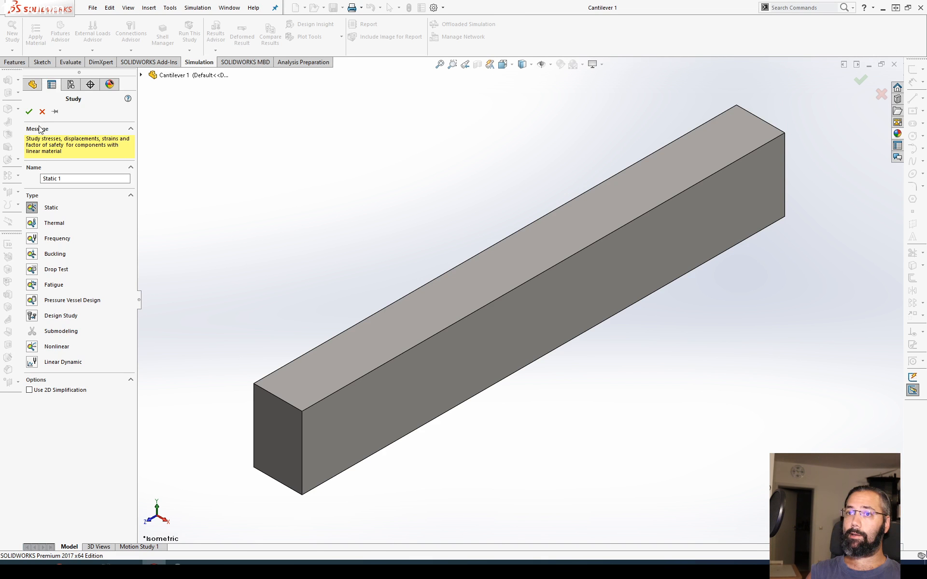
{"action": "double_click", "coordinate": [91, 179]}
{"action": "type", "text": "Cantilever"}
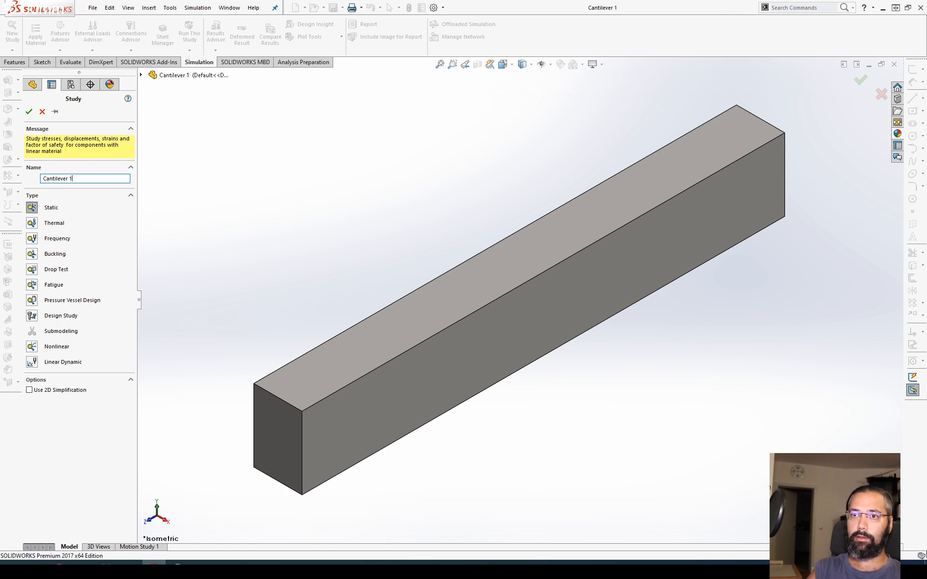
{"action": "left_click", "coordinate": [29, 112]}
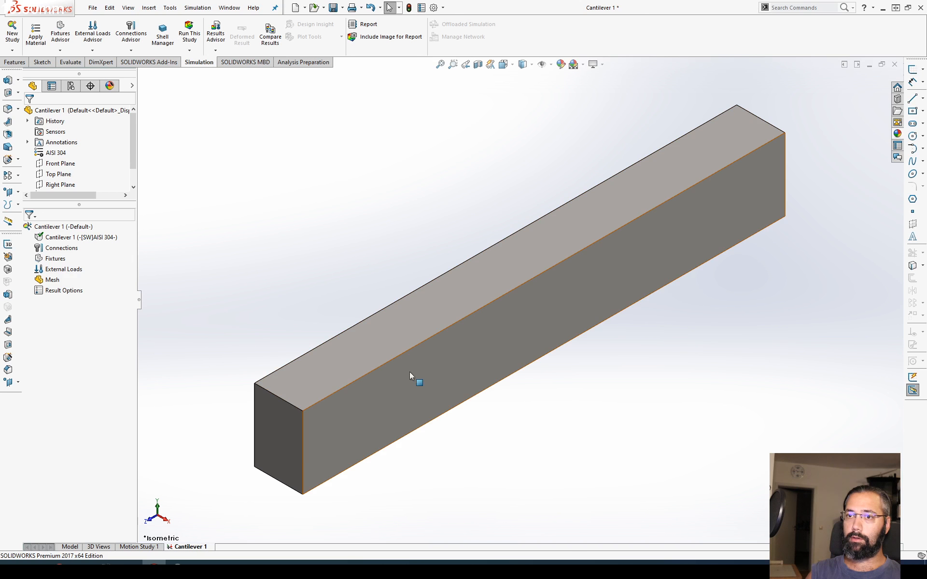
Widen the study tree, highlight the beam body and look over the available connection types.
{"action": "middle_click_drag", "start_coordinate": [456, 269], "coordinate": [414, 258]}
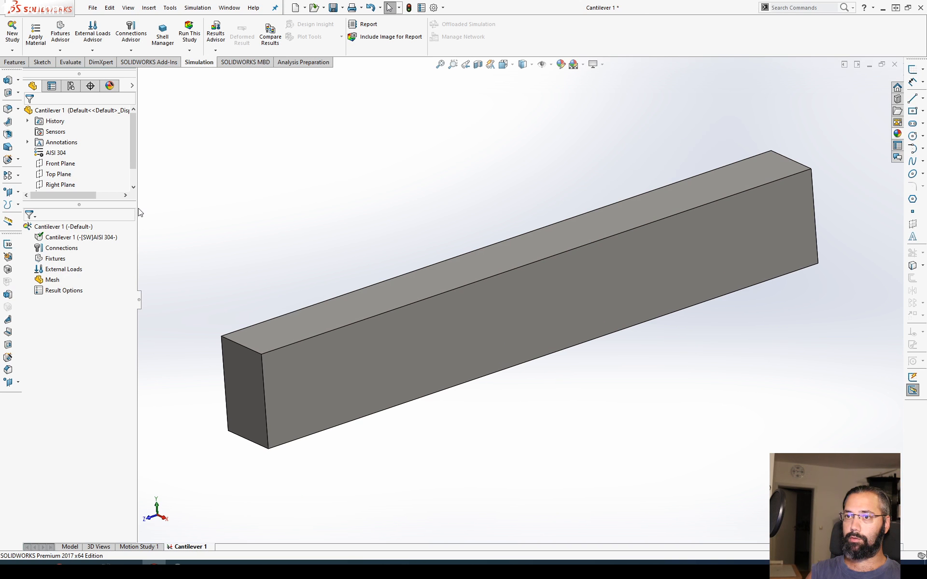
{"action": "left_click_drag", "start_coordinate": [137, 214], "coordinate": [165, 218]}
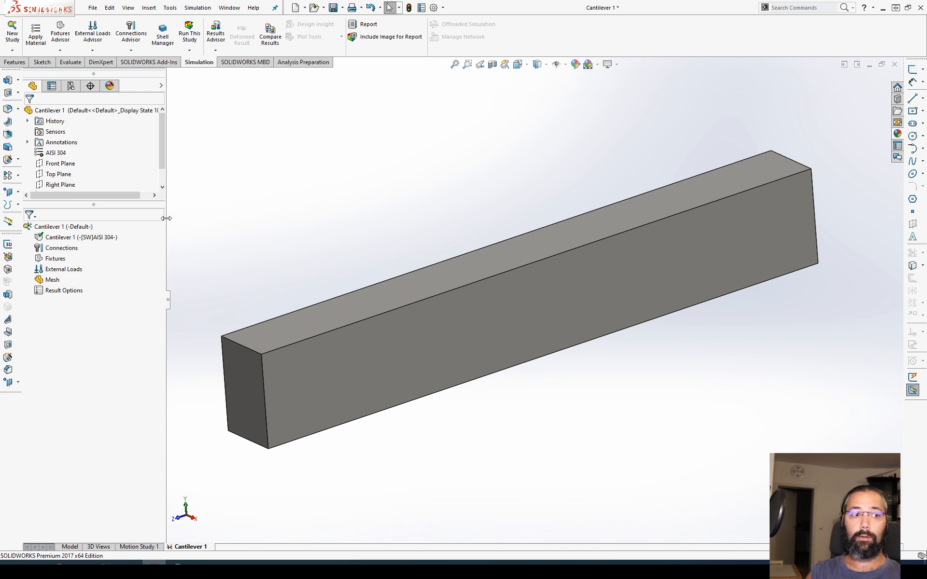
{"action": "left_click", "coordinate": [96, 238]}
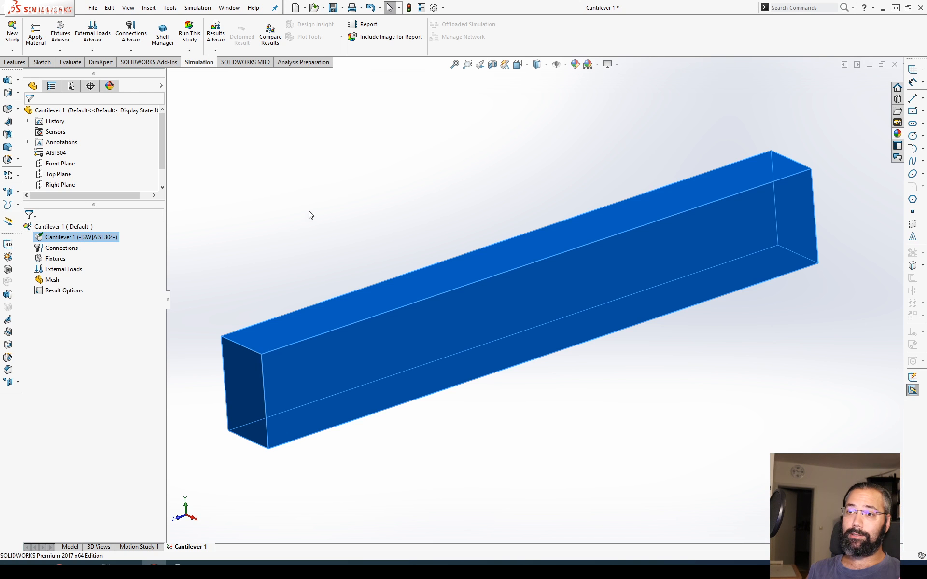
{"action": "right_click", "coordinate": [66, 249]}
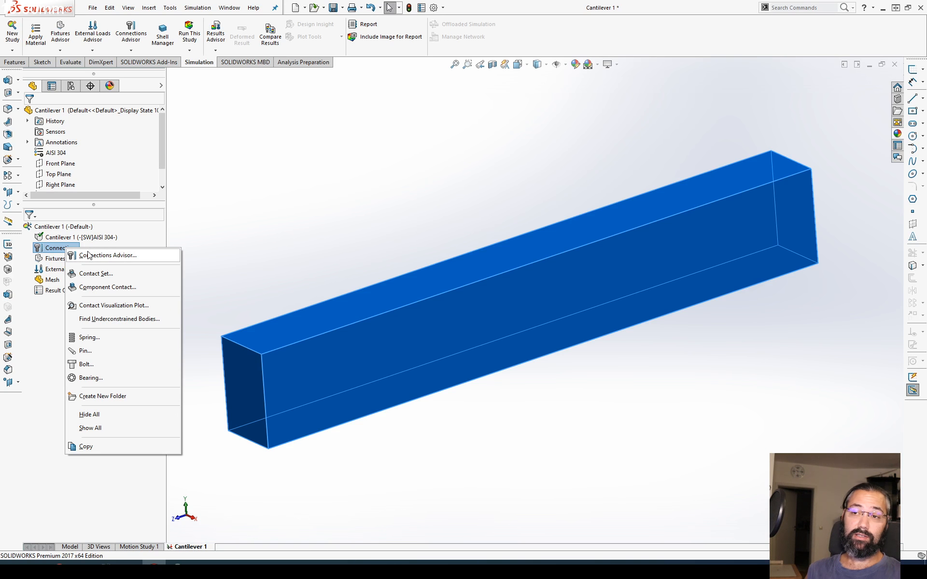
{"action": "left_click", "coordinate": [299, 213]}
{"action": "right_click", "coordinate": [57, 258]}
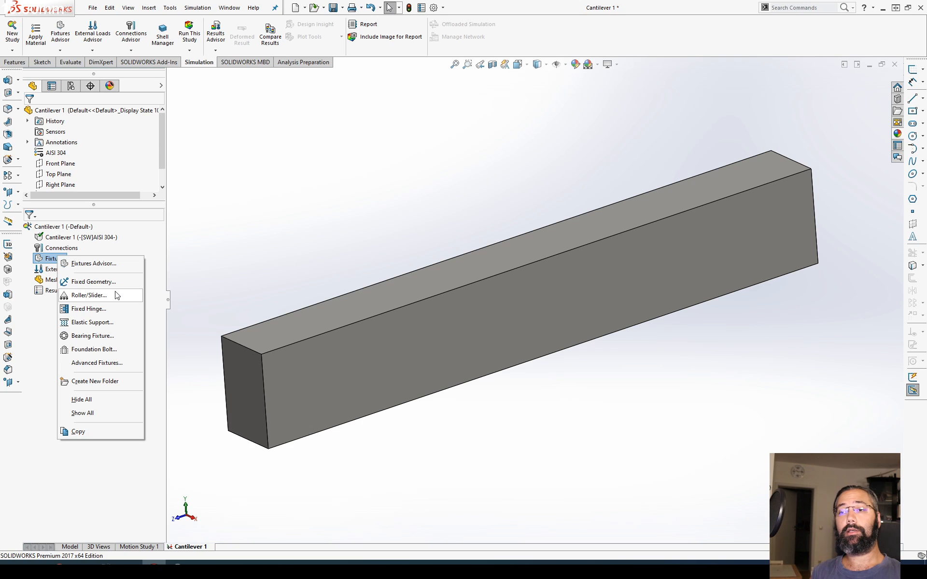
{"action": "left_click", "coordinate": [106, 370]}
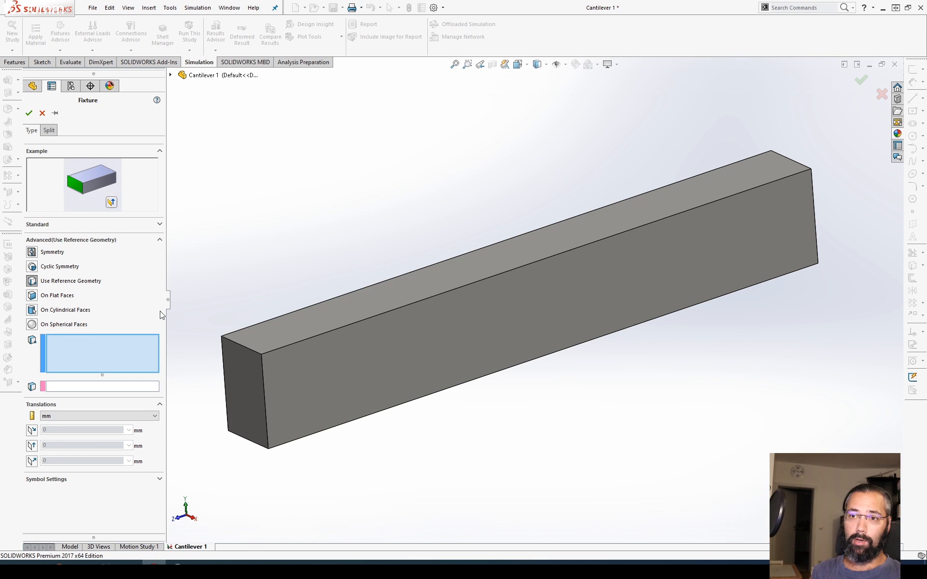
{"action": "key", "text": "Escape"}
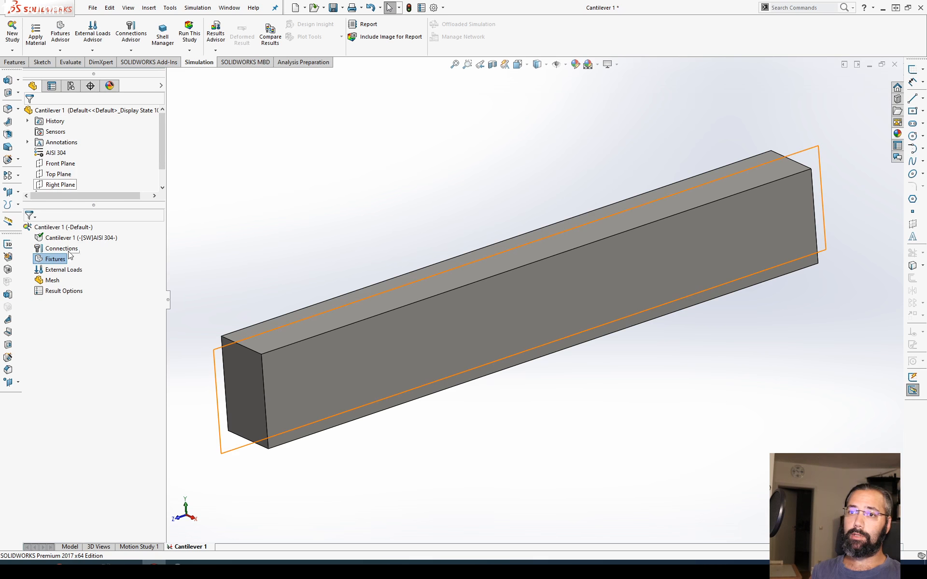
Apply a Fixed Geometry fixture to the end face at the beam's far end.
{"action": "right_click", "coordinate": [54, 259]}
{"action": "left_click", "coordinate": [85, 299]}
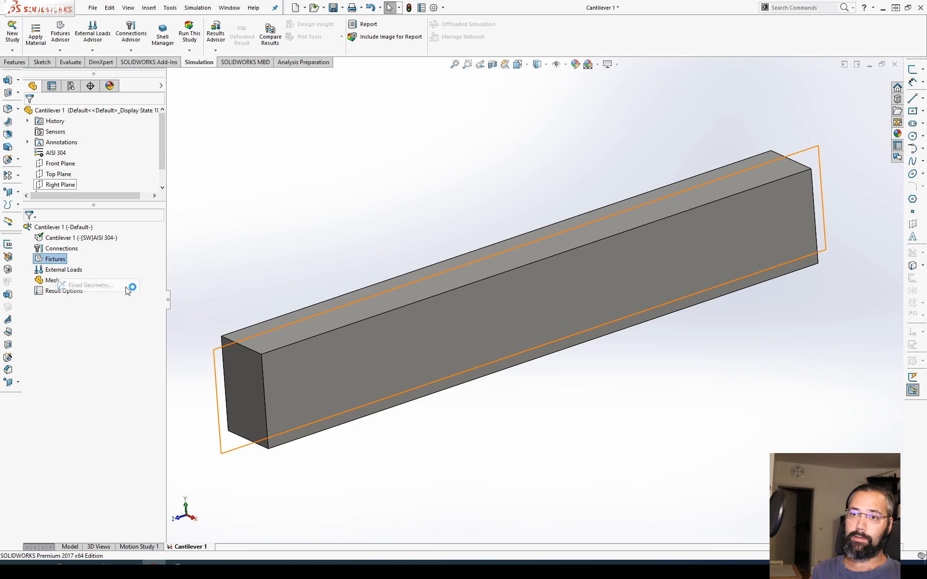
{"action": "middle_click_drag", "start_coordinate": [438, 276], "coordinate": [512, 265]}
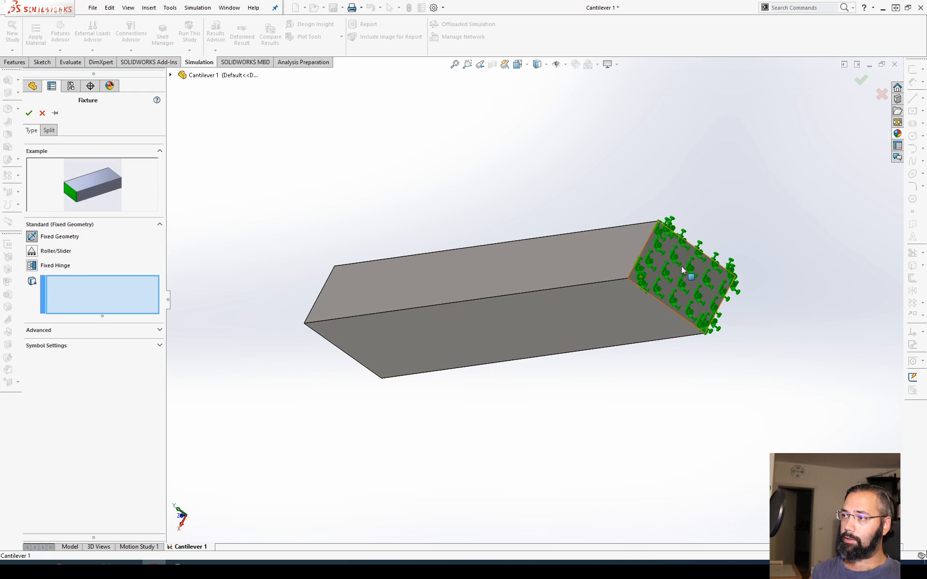
{"action": "left_click", "coordinate": [683, 267]}
{"action": "middle_click_drag", "start_coordinate": [431, 358], "coordinate": [385, 248]}
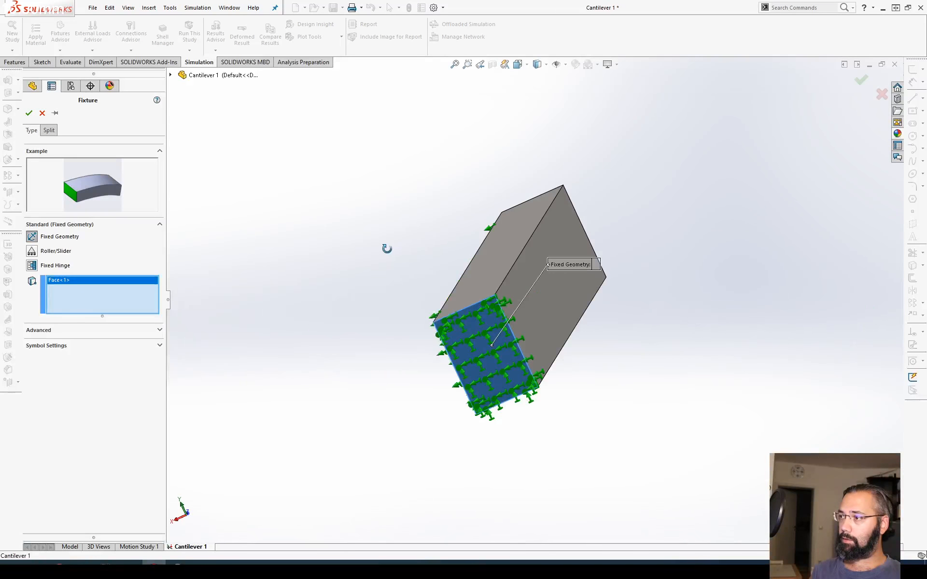
{"action": "middle_click_drag", "start_coordinate": [555, 314], "coordinate": [574, 316]}
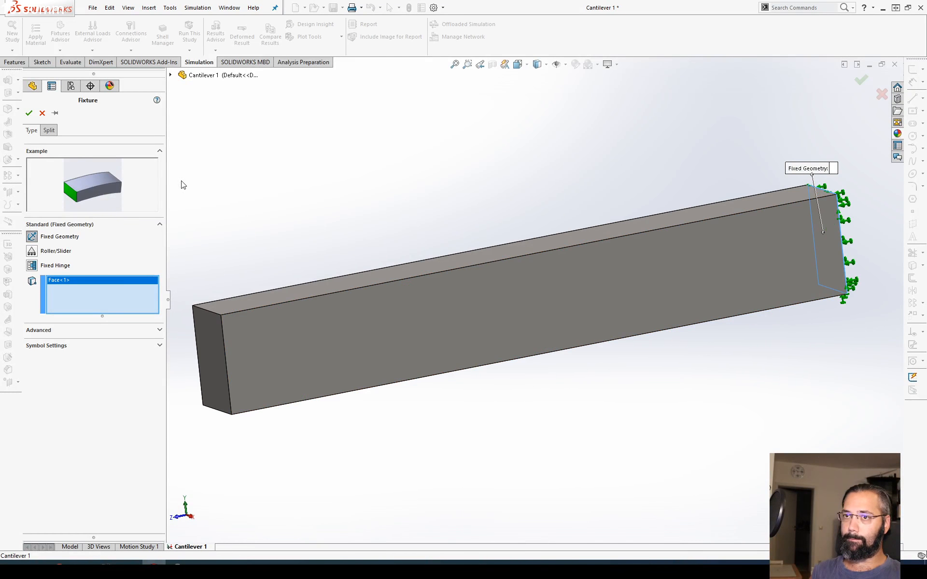
{"action": "left_click", "coordinate": [29, 113]}
Start a force load on the top edge of the beam's free end and enter 50000 N as its normal value.
{"action": "middle_click_drag", "start_coordinate": [363, 210], "coordinate": [523, 288]}
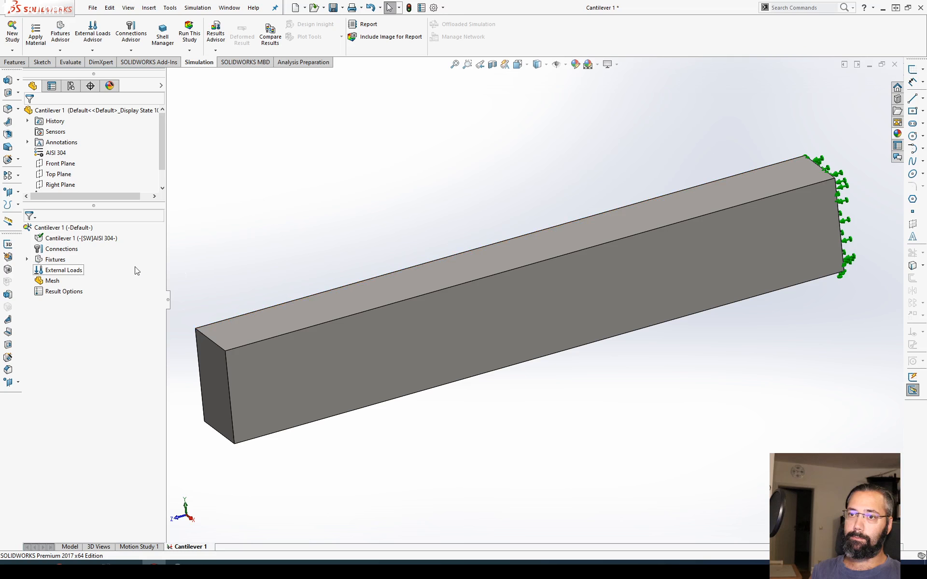
{"action": "right_click", "coordinate": [69, 274]}
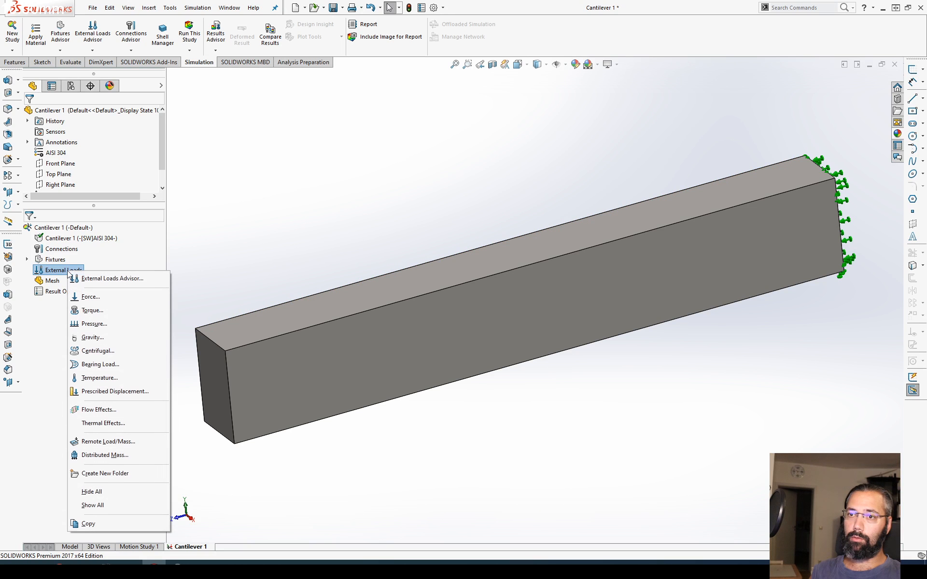
{"action": "left_click", "coordinate": [91, 297]}
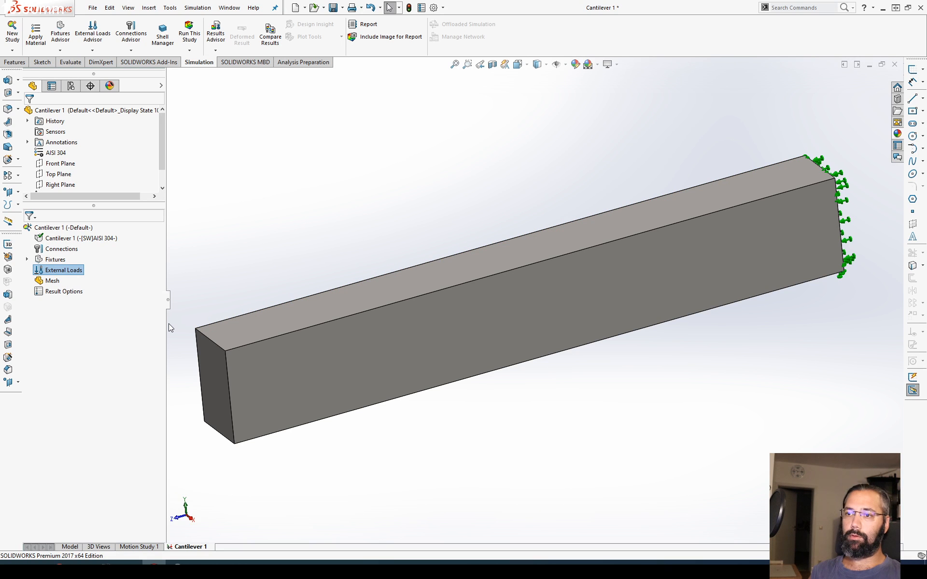
{"action": "left_click", "coordinate": [215, 347]}
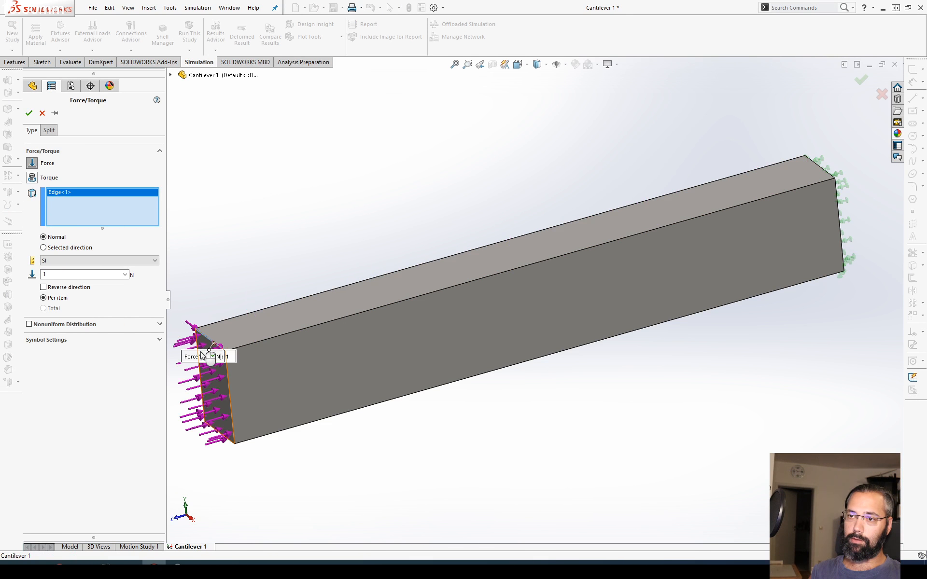
{"action": "left_click", "coordinate": [65, 261]}
{"action": "left_click", "coordinate": [65, 261]}
{"action": "left_click_drag", "start_coordinate": [68, 274], "coordinate": [21, 284]}
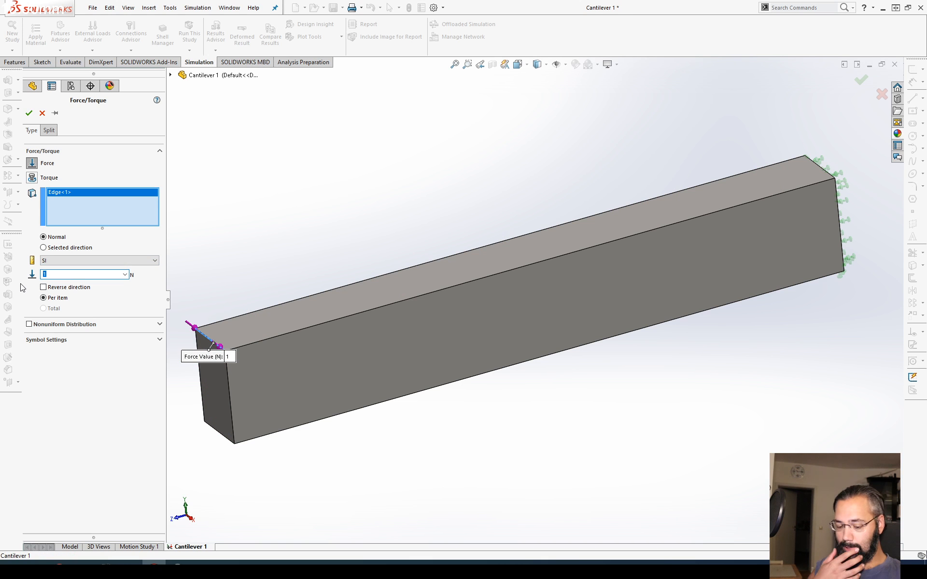
{"action": "type", "text": "50000"}
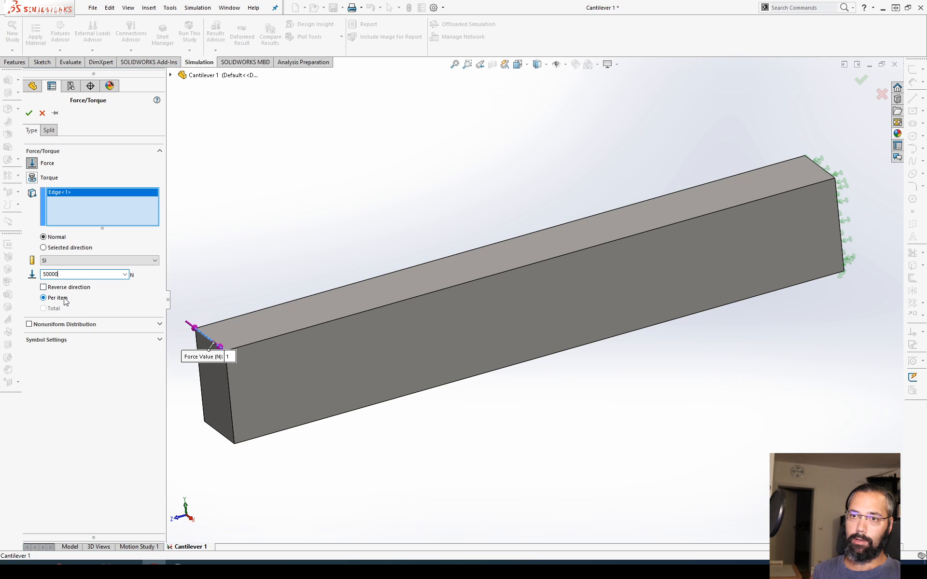
Direct the force along the free end's vertical edge, reversed to point downward, with 50000 N per item.
{"action": "left_click", "coordinate": [43, 248]}
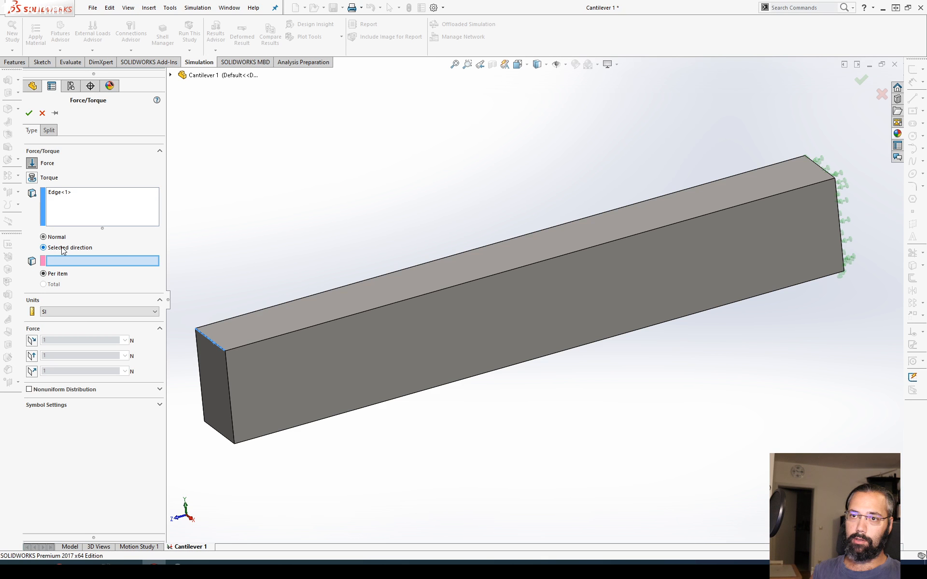
{"action": "left_click", "coordinate": [228, 367]}
{"action": "key", "text": "f"}
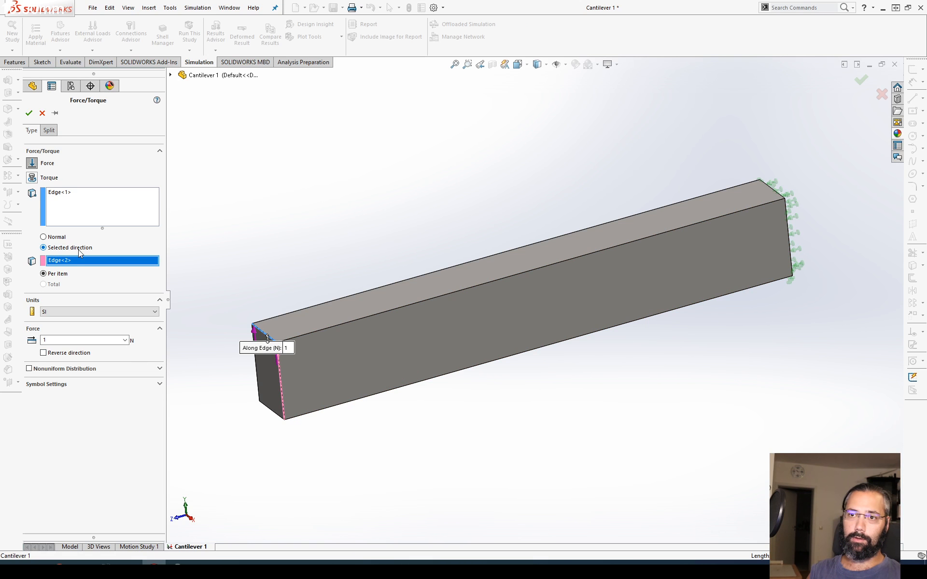
{"action": "left_click", "coordinate": [75, 355]}
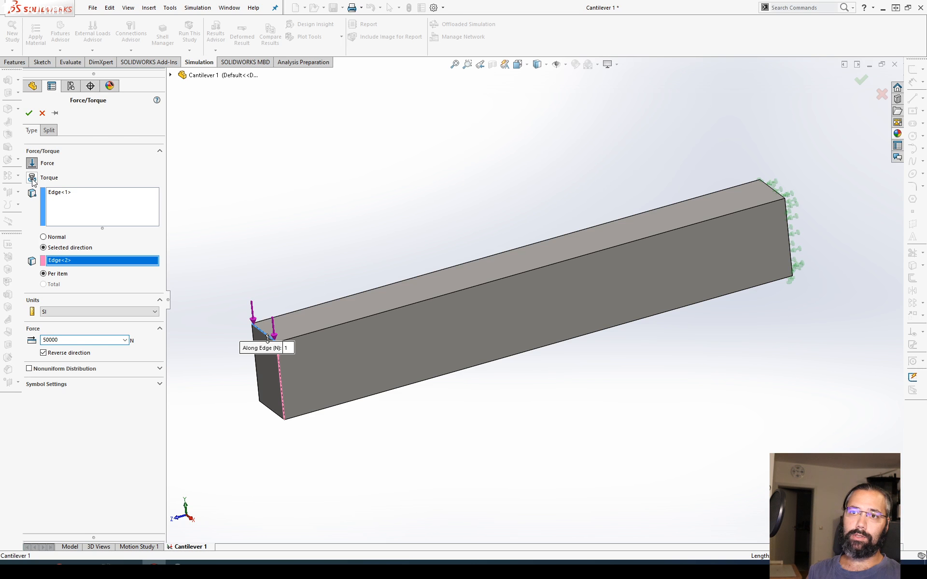
{"action": "left_click", "coordinate": [29, 113]}
Add a downward gravity load of 9.81 m/s^2 referenced to the Top Plane.
{"action": "right_click", "coordinate": [47, 270]}
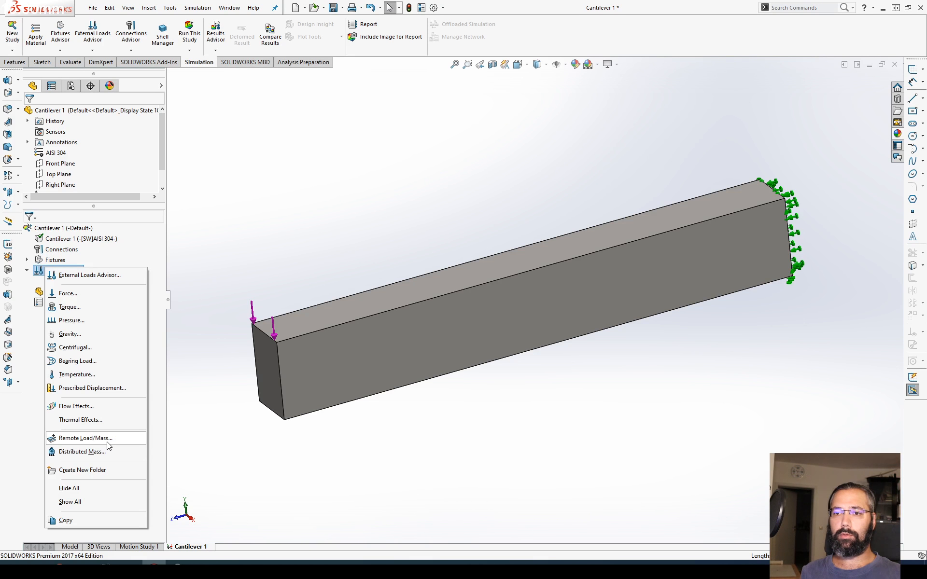
{"action": "left_click", "coordinate": [106, 335]}
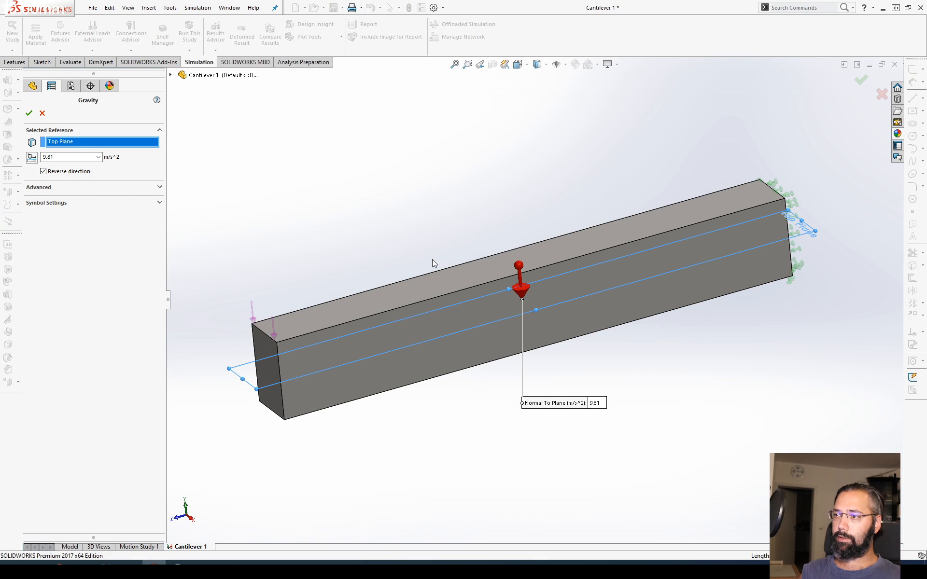
{"action": "left_click", "coordinate": [29, 113]}
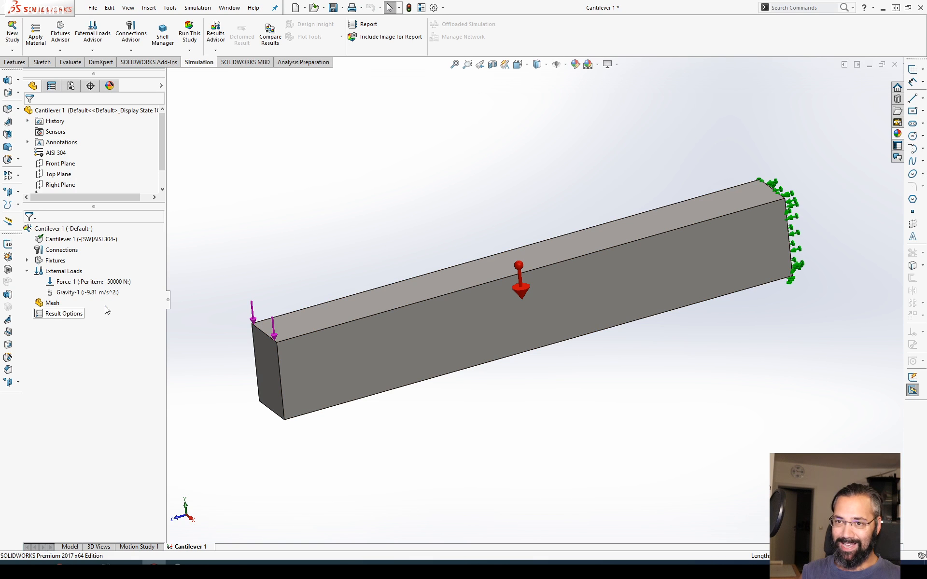
Mesh the beam with a finer standard mesh, about 5.92 mm element size and 0.296 mm tolerance.
{"action": "right_click", "coordinate": [50, 304]}
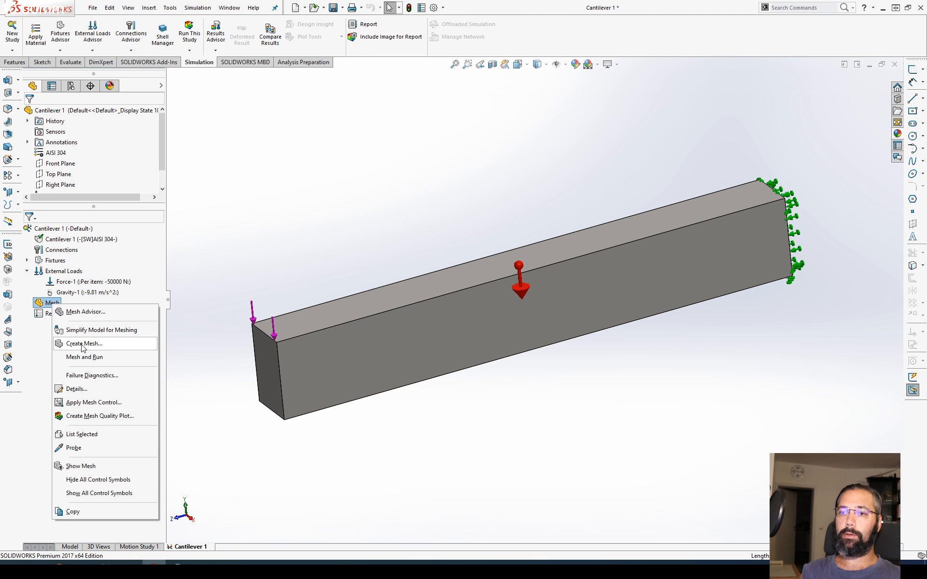
{"action": "left_click", "coordinate": [84, 344]}
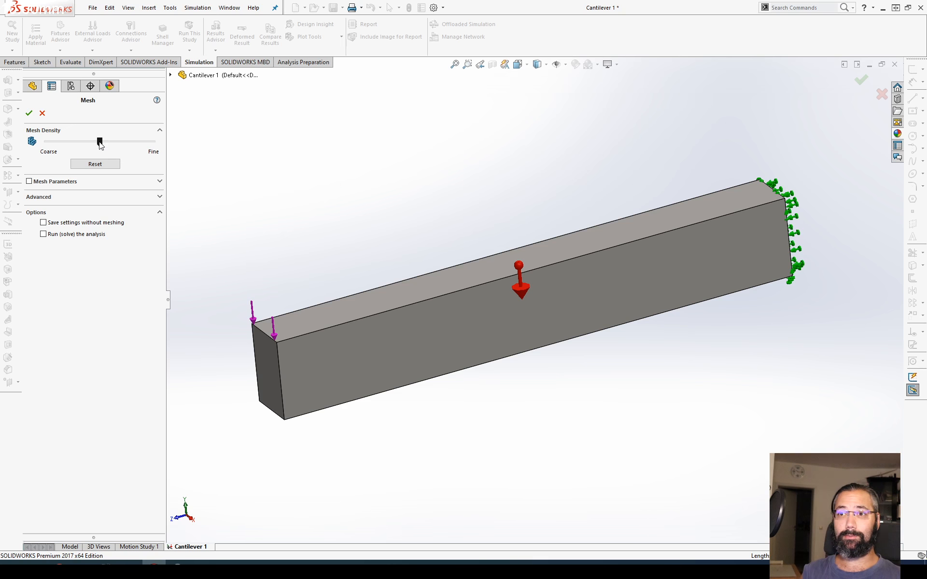
{"action": "left_click_drag", "start_coordinate": [100, 142], "coordinate": [142, 142]}
{"action": "left_click", "coordinate": [109, 197]}
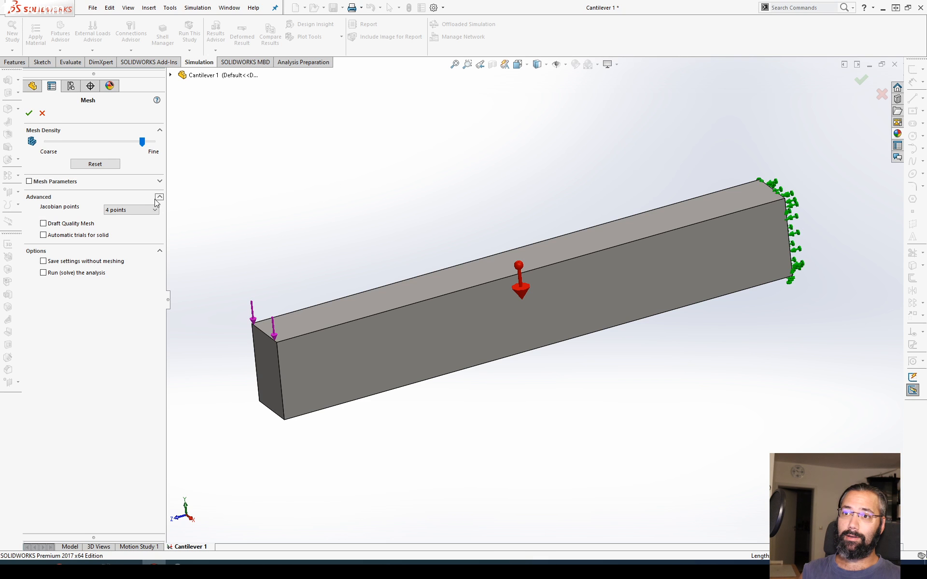
{"action": "left_click", "coordinate": [160, 182]}
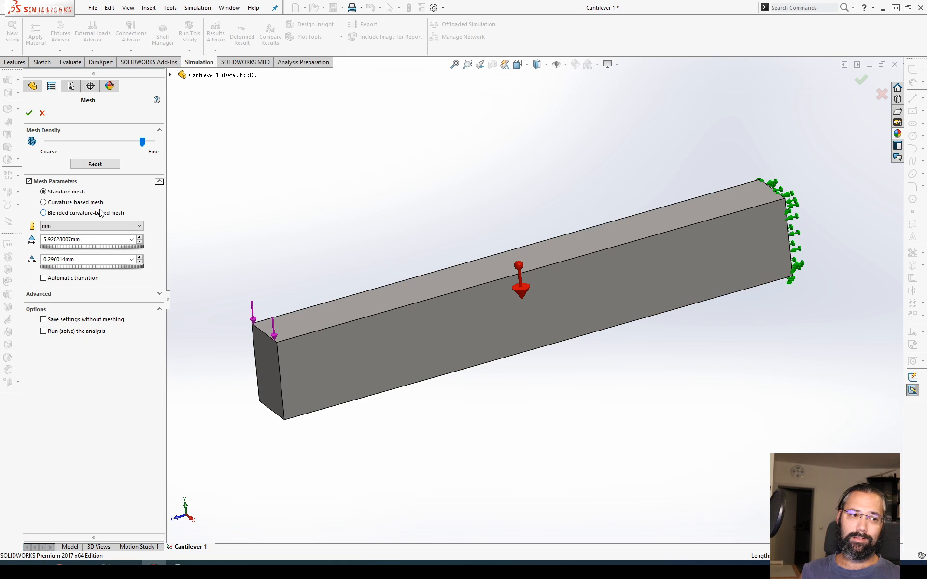
{"action": "left_click", "coordinate": [29, 113]}
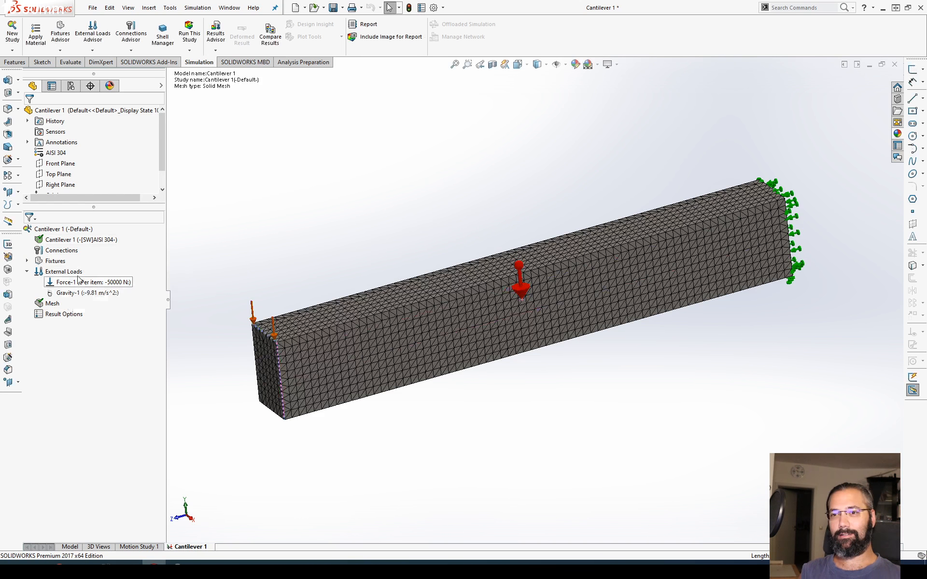
{"action": "middle_click_drag", "start_coordinate": [404, 328], "coordinate": [465, 368]}
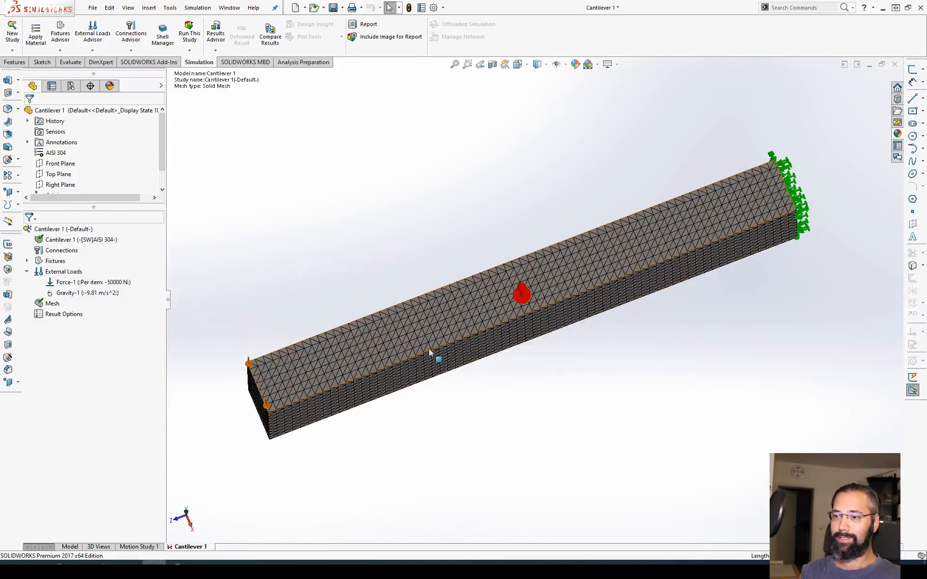
Examine the mesh up close at the loaded free end, at the fixed end and along the beam's side.
{"action": "scroll", "coordinate": [304, 386], "scroll_direction": "down", "scroll_amount": 4}
{"action": "left_click", "coordinate": [287, 375]}
{"action": "scroll", "coordinate": [290, 382], "scroll_direction": "up", "scroll_amount": 4}
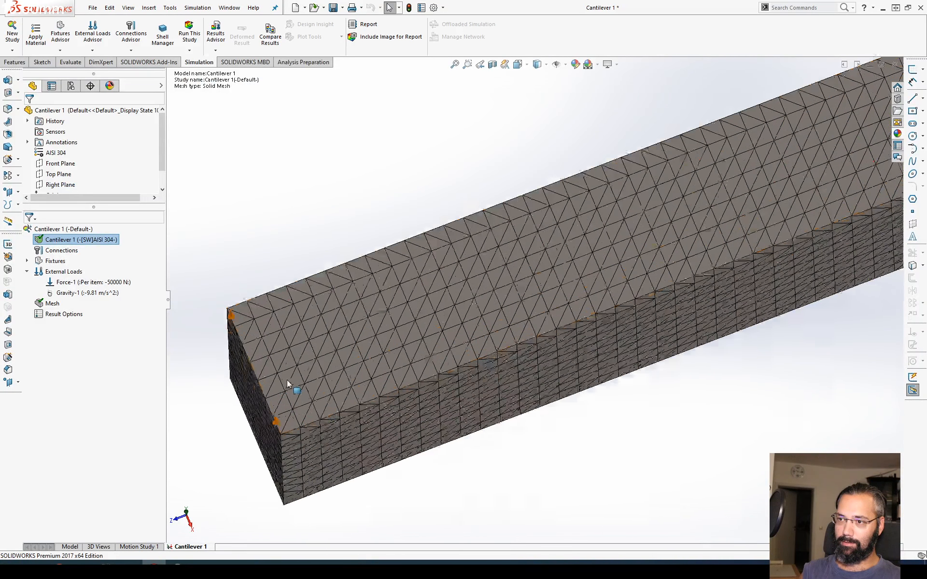
{"action": "scroll", "coordinate": [290, 368], "scroll_direction": "up", "scroll_amount": 3}
{"action": "scroll", "coordinate": [737, 224], "scroll_direction": "up", "scroll_amount": 5}
{"action": "scroll", "coordinate": [746, 222], "scroll_direction": "down", "scroll_amount": 5}
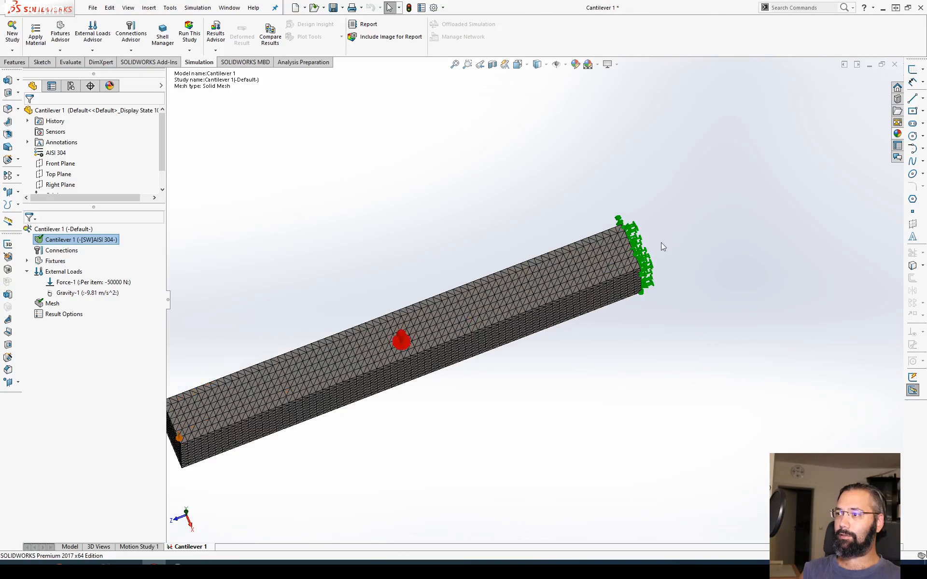
{"action": "scroll", "coordinate": [386, 359], "scroll_direction": "up", "scroll_amount": 2}
{"action": "scroll", "coordinate": [308, 394], "scroll_direction": "down", "scroll_amount": 2}
{"action": "middle_click_drag", "start_coordinate": [573, 261], "coordinate": [546, 255]}
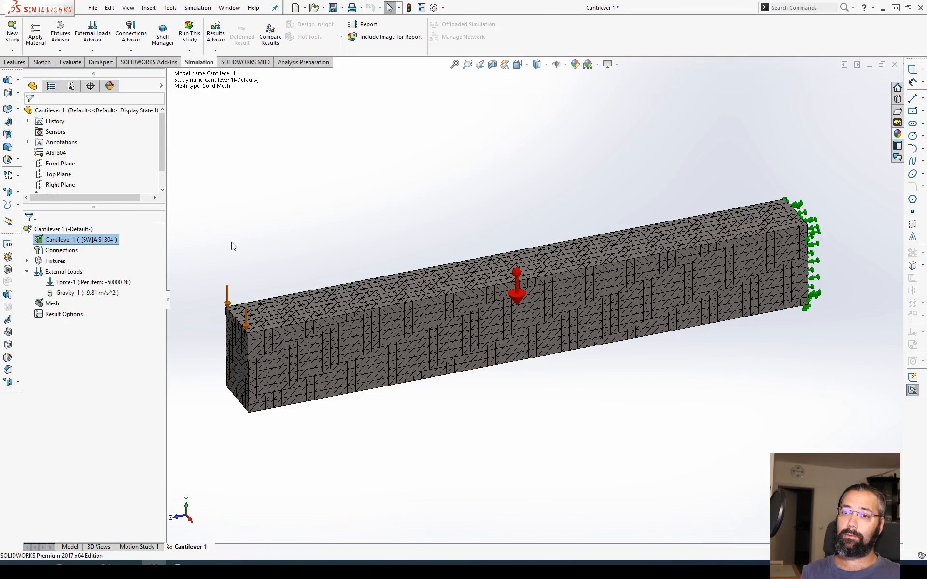
Run the static study and display the von Mises stress plot on the deformed beam.
{"action": "left_click", "coordinate": [189, 35]}
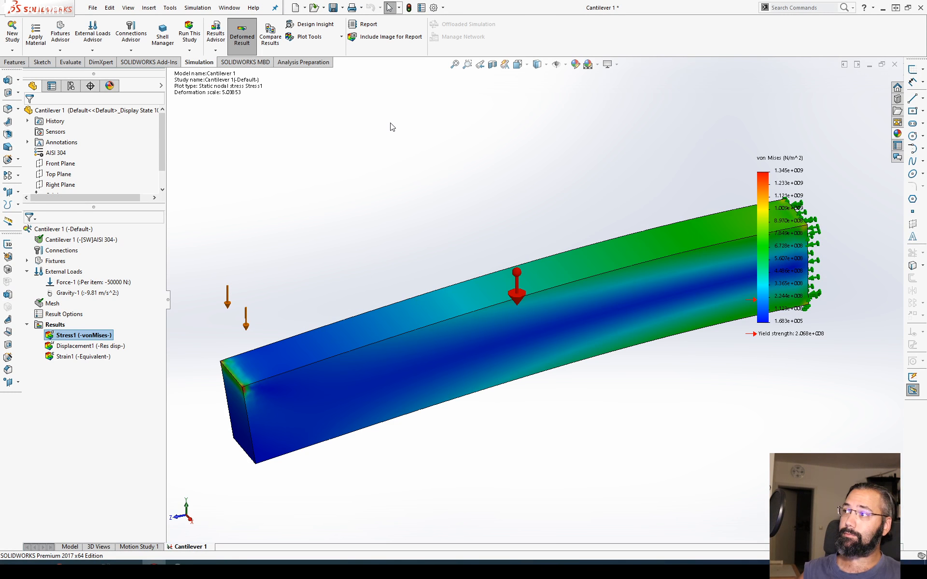
{"action": "left_click", "coordinate": [58, 346]}
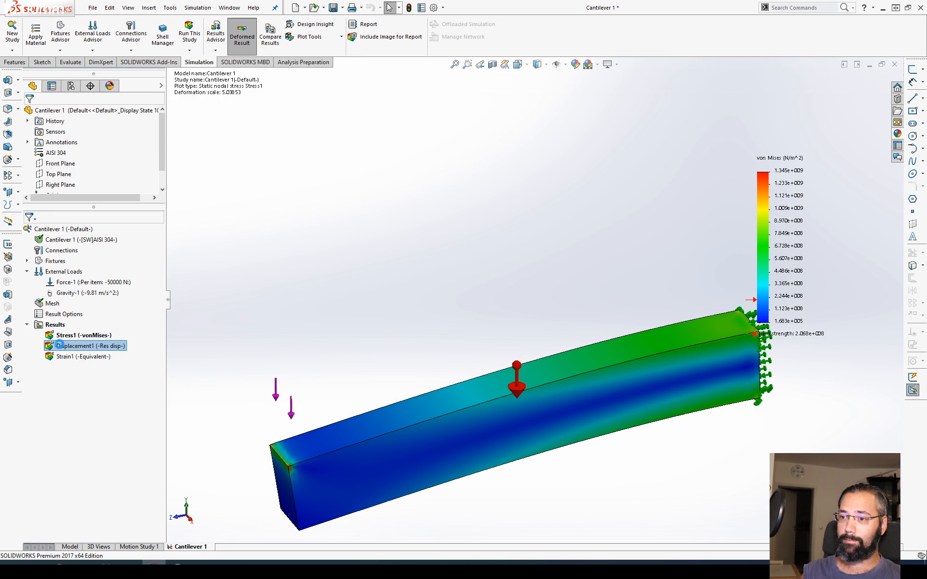
{"action": "middle_click_drag", "start_coordinate": [487, 262], "coordinate": [447, 221], "text": "ctrl"}
{"action": "double_click", "coordinate": [87, 335]}
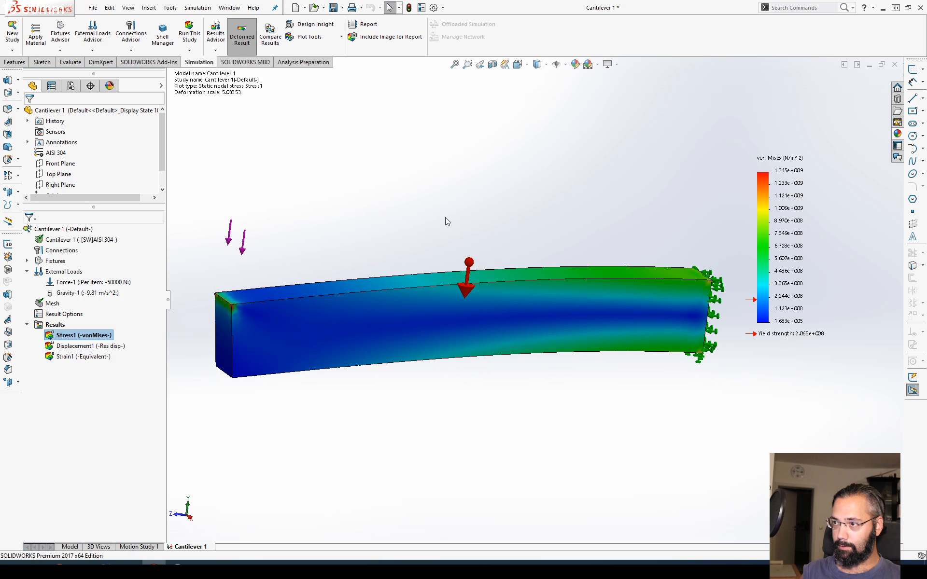
Show the resultant displacement plot and compare its maximum with the max deflection in the Deflection Google Sheet.
{"action": "key", "text": "alt+Tab"}
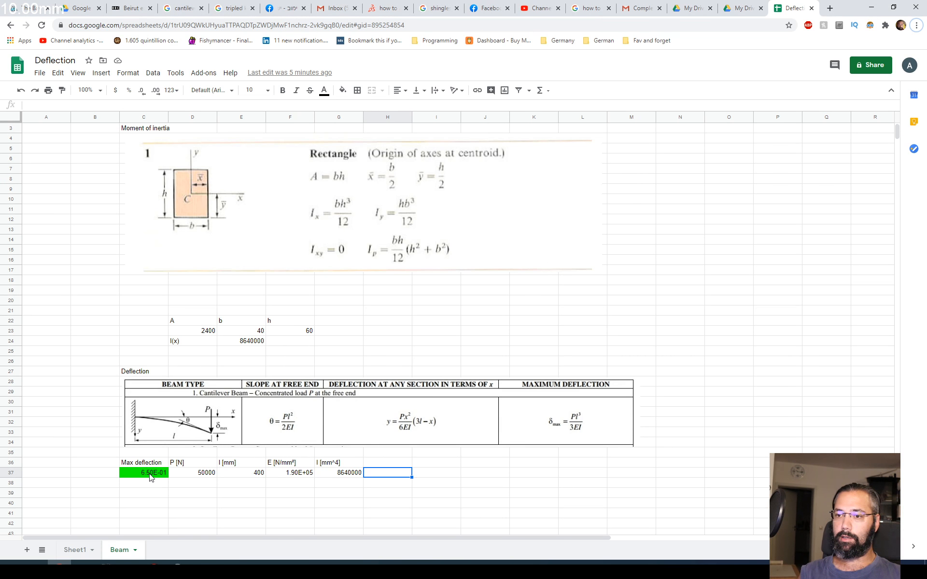
{"action": "key", "text": "alt+Tab"}
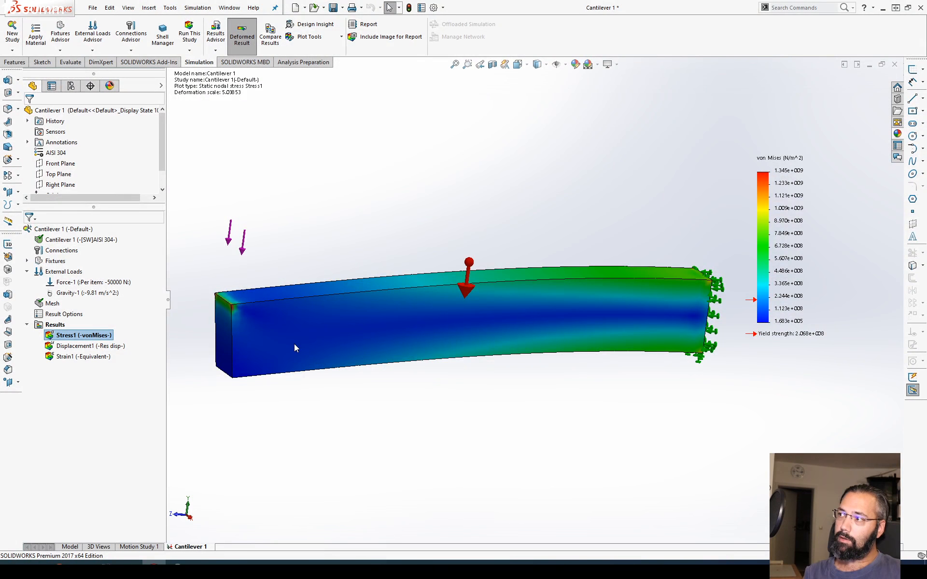
{"action": "double_click", "coordinate": [90, 346]}
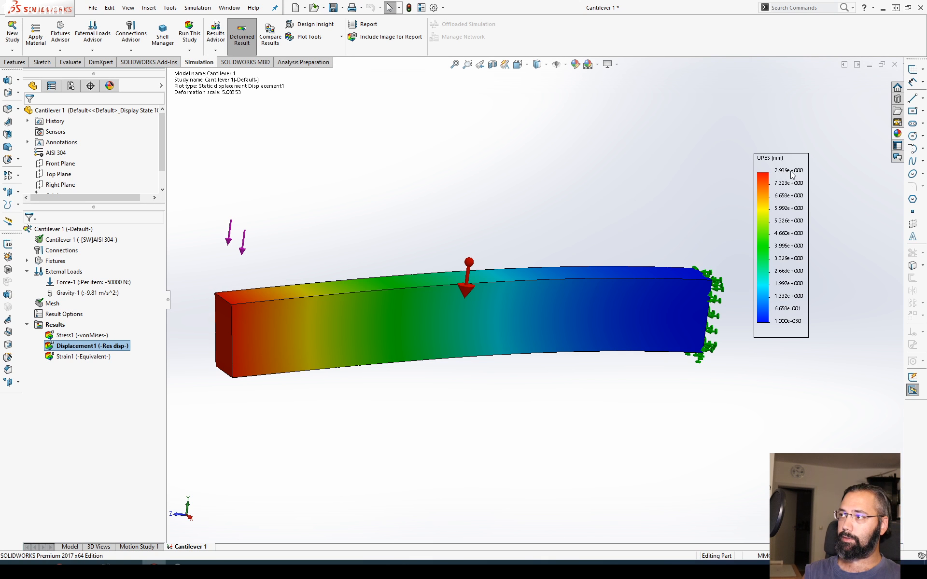
{"action": "key", "text": "alt+Tab"}
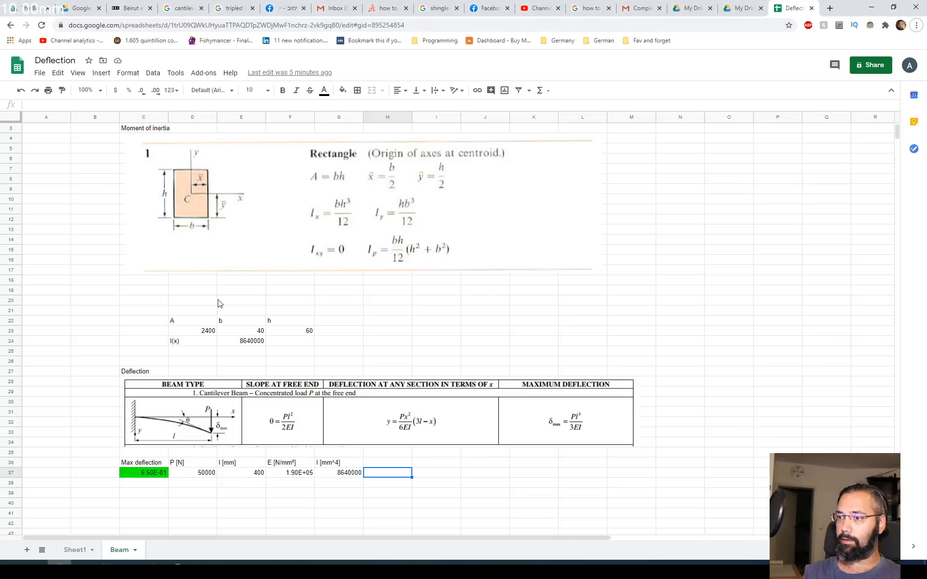
Check the hand calculation's inputs in the sheet: elastic modulus, length, load, section height and the moment of inertia formula.
{"action": "left_click", "coordinate": [290, 473]}
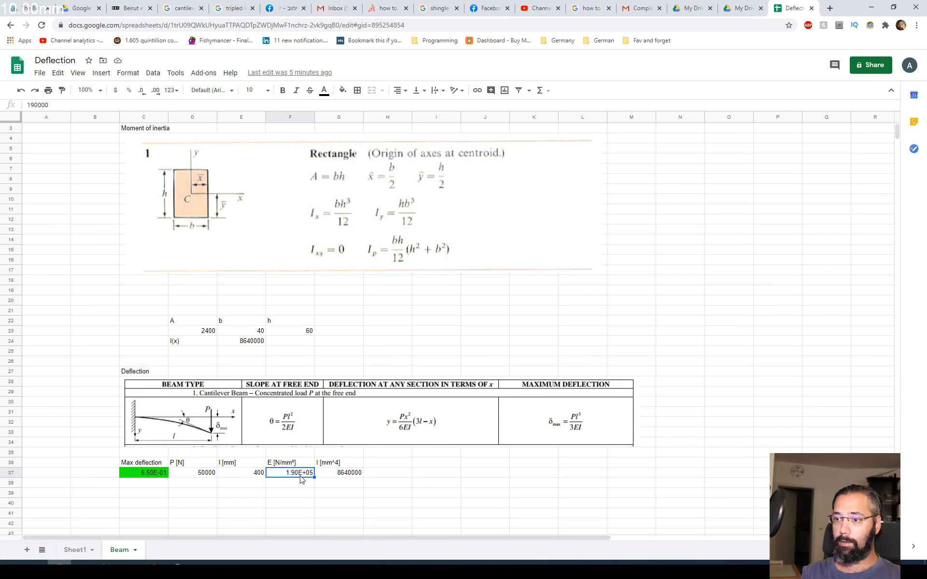
{"action": "key", "text": "alt+Tab"}
{"action": "key", "text": "alt+Tab"}
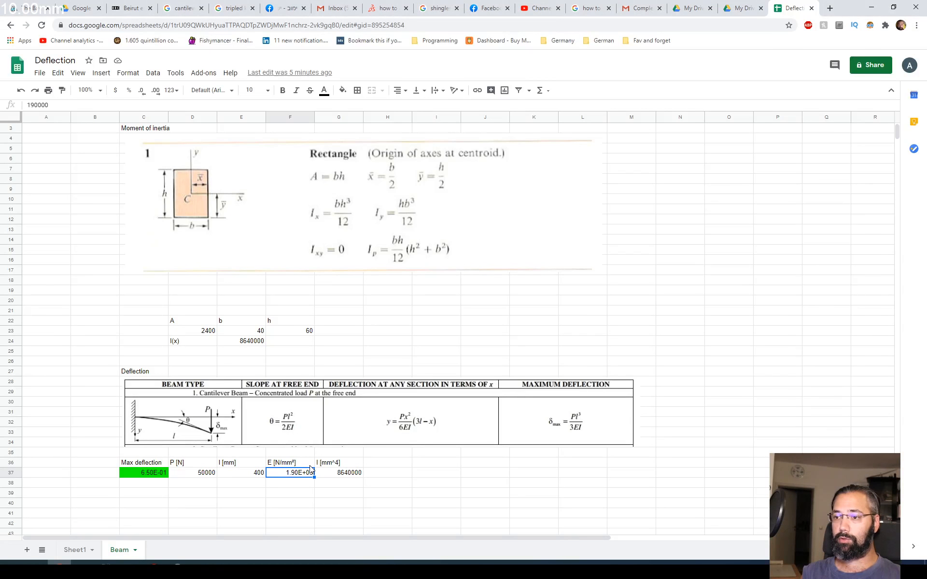
{"action": "left_click", "coordinate": [236, 475]}
{"action": "left_click", "coordinate": [196, 462]}
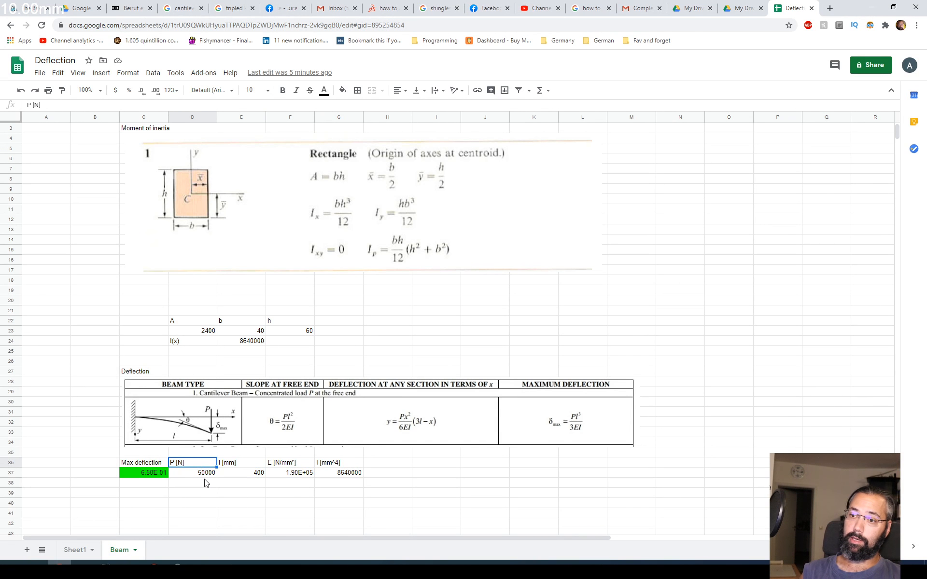
{"action": "left_click", "coordinate": [206, 475]}
{"action": "double_click", "coordinate": [205, 475]}
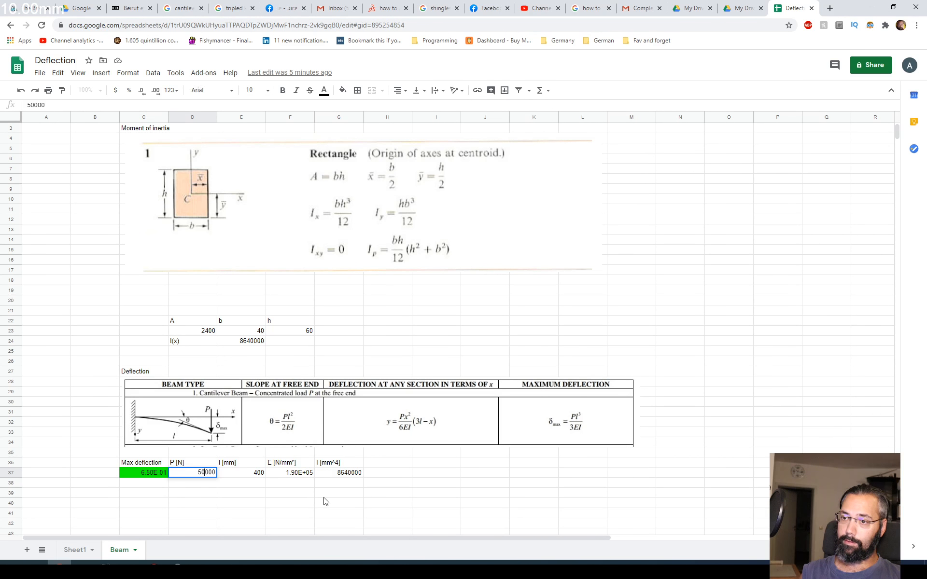
{"action": "left_click", "coordinate": [322, 497]}
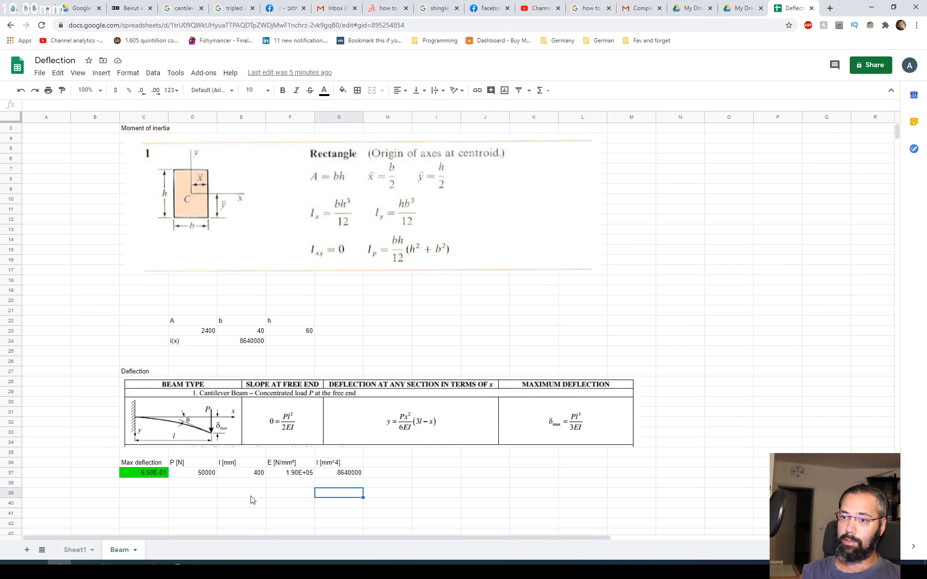
{"action": "left_click", "coordinate": [353, 476]}
{"action": "left_click", "coordinate": [243, 343]}
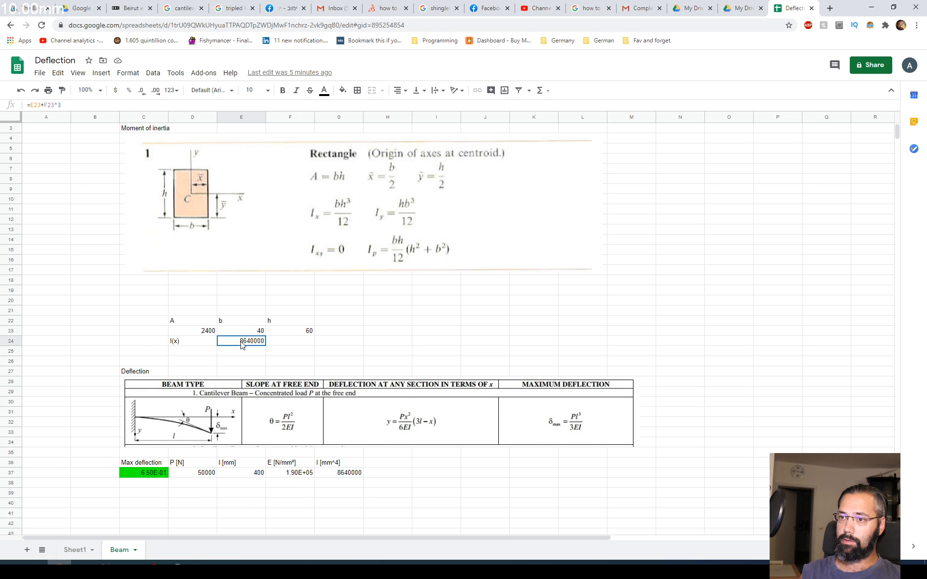
{"action": "left_click", "coordinate": [289, 333]}
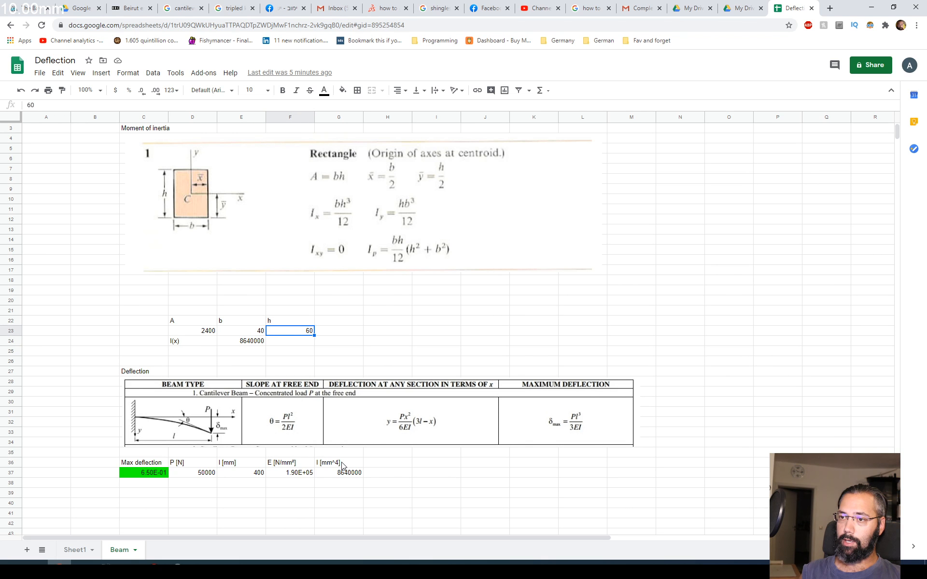
Correct the moment of inertia I(x) formula in cell E24 to =E23*F23^3/(12).
{"action": "left_click", "coordinate": [258, 337]}
{"action": "left_click", "coordinate": [76, 106]}
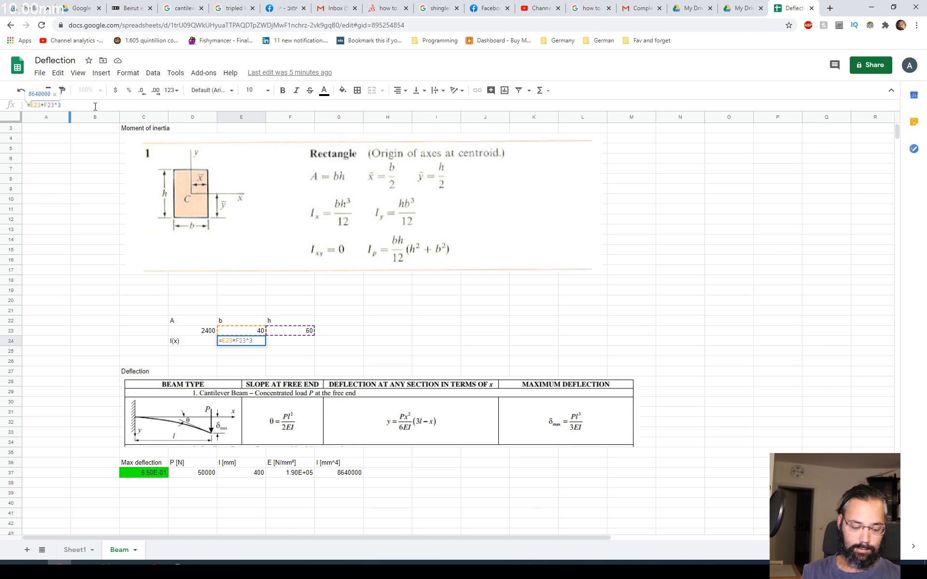
{"action": "type", "text": "/(12)"}
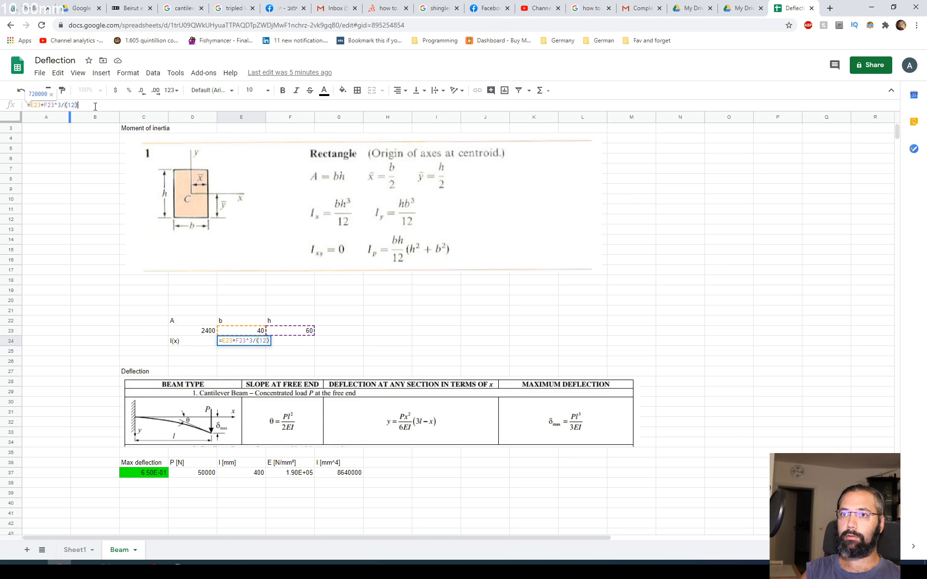
{"action": "key", "text": "Return"}
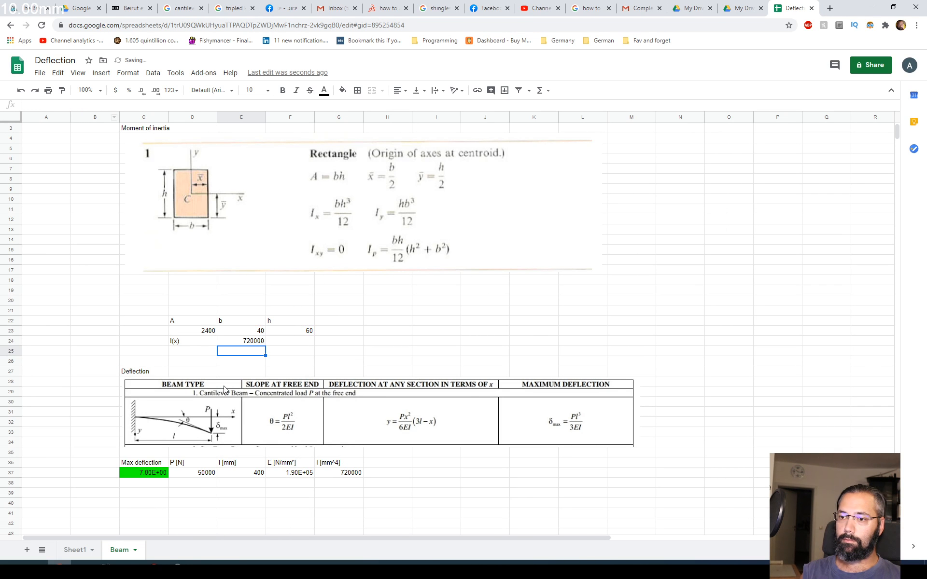
Compare the sheet's recalculated max deflection with the displacement plot in SOLIDWORKS, viewing the deformed beam from the side.
{"action": "key", "text": "alt+Tab"}
{"action": "key", "text": "alt+Tab"}
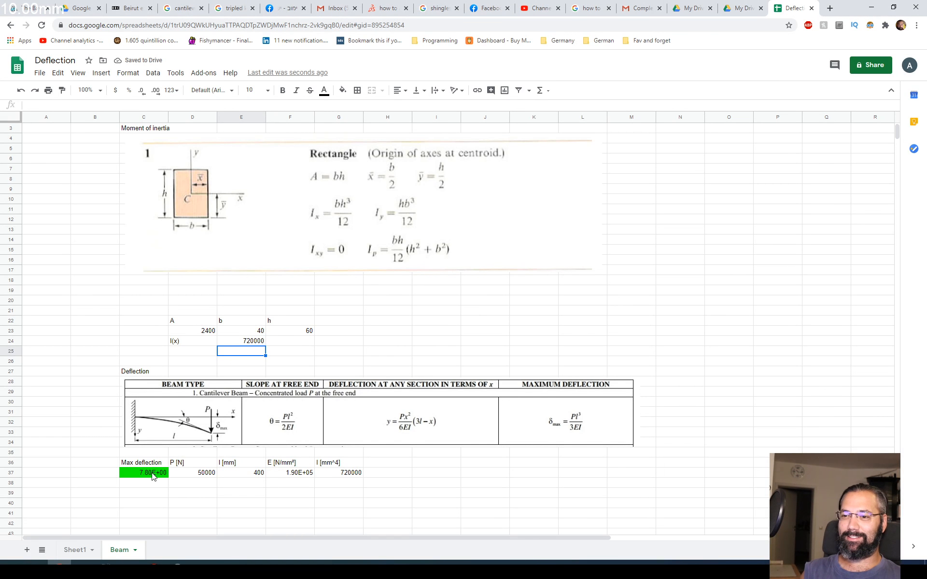
{"action": "key", "text": "alt+Tab"}
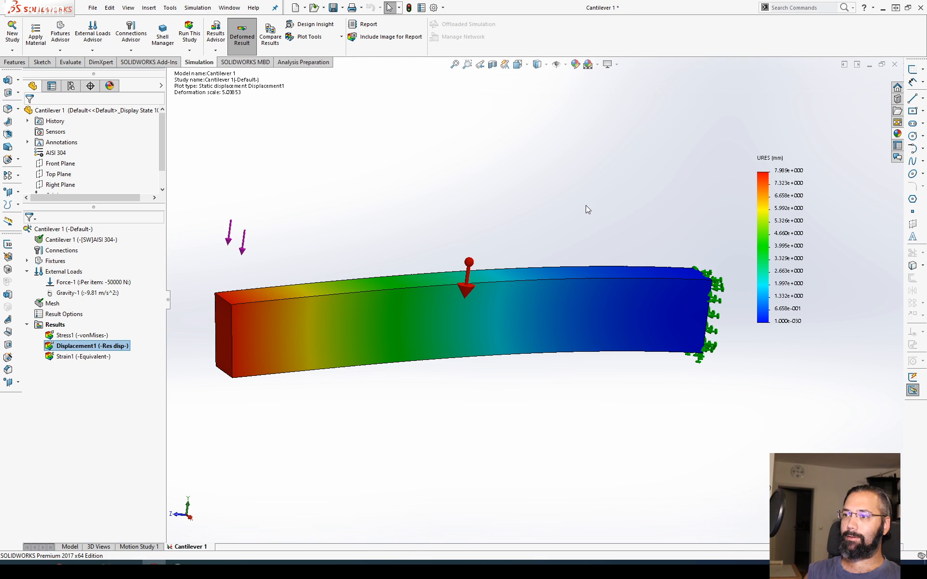
{"action": "mouse_move", "coordinate": [543, 227]}
{"action": "middle_mouse_down"}
{"action": "mouse_move", "coordinate": [507, 321]}
{"action": "mouse_move", "coordinate": [534, 214]}
{"action": "middle_mouse_up"}
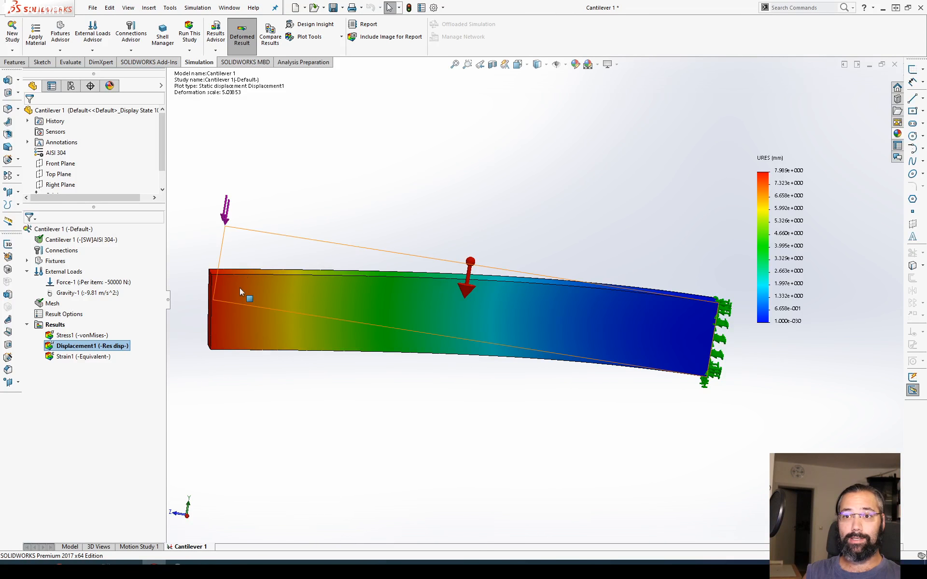
Display the von Mises stress plot and examine the stress at the loaded free-end edge and along the whole beam.
{"action": "double_click", "coordinate": [100, 335]}
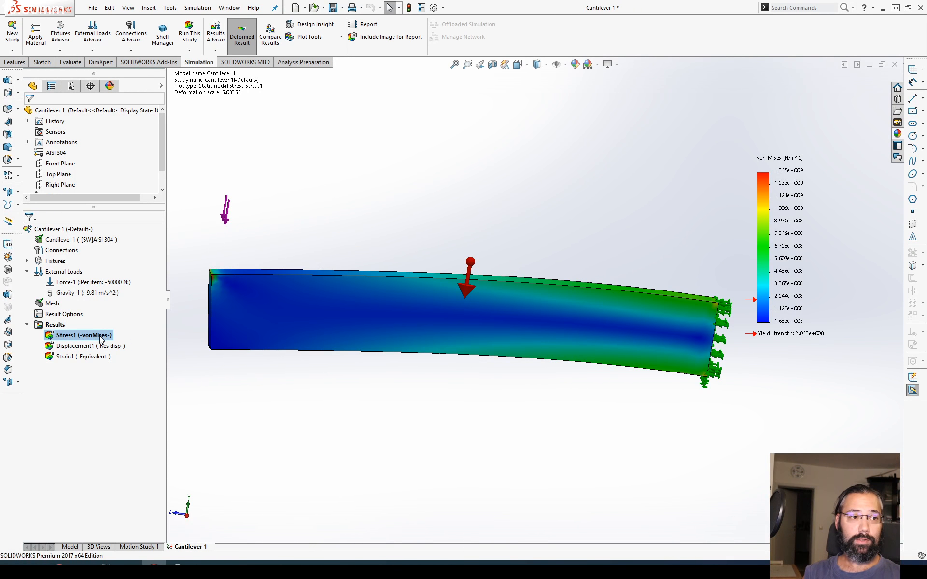
{"action": "mouse_move", "coordinate": [287, 345]}
{"action": "middle_mouse_down"}
{"action": "mouse_move", "coordinate": [412, 326]}
{"action": "mouse_move", "coordinate": [273, 336]}
{"action": "middle_mouse_up"}
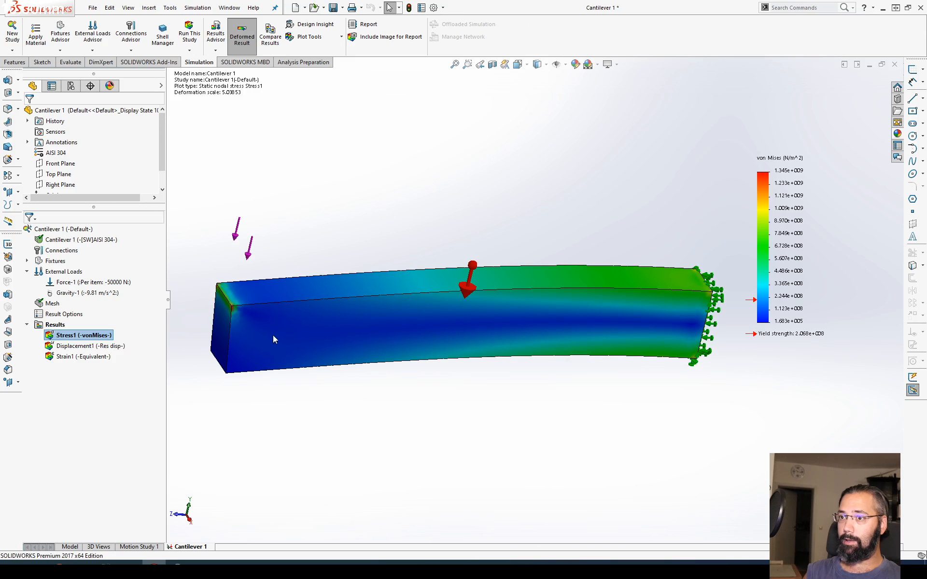
{"action": "scroll", "coordinate": [235, 310], "scroll_direction": "down", "scroll_amount": 5}
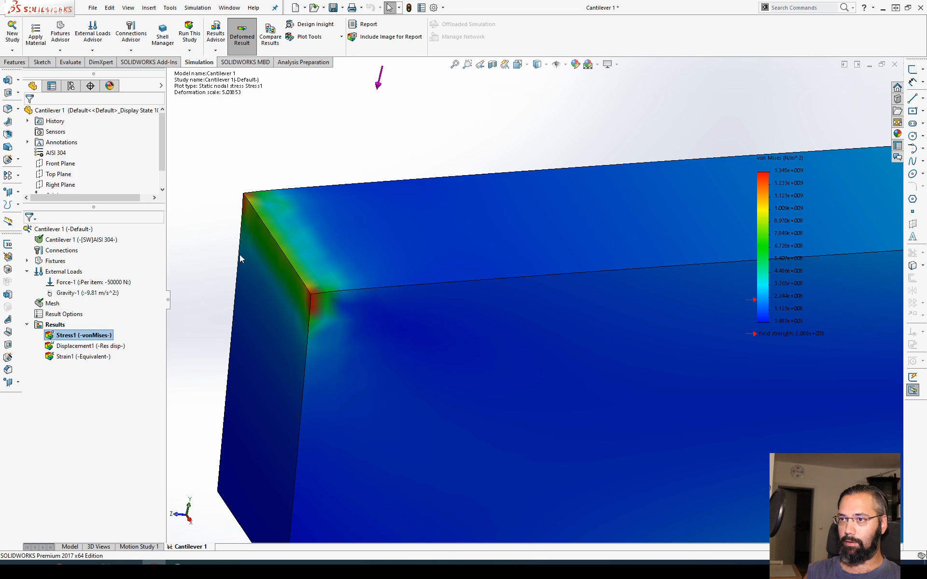
{"action": "scroll", "coordinate": [296, 297], "scroll_direction": "up", "scroll_amount": 2}
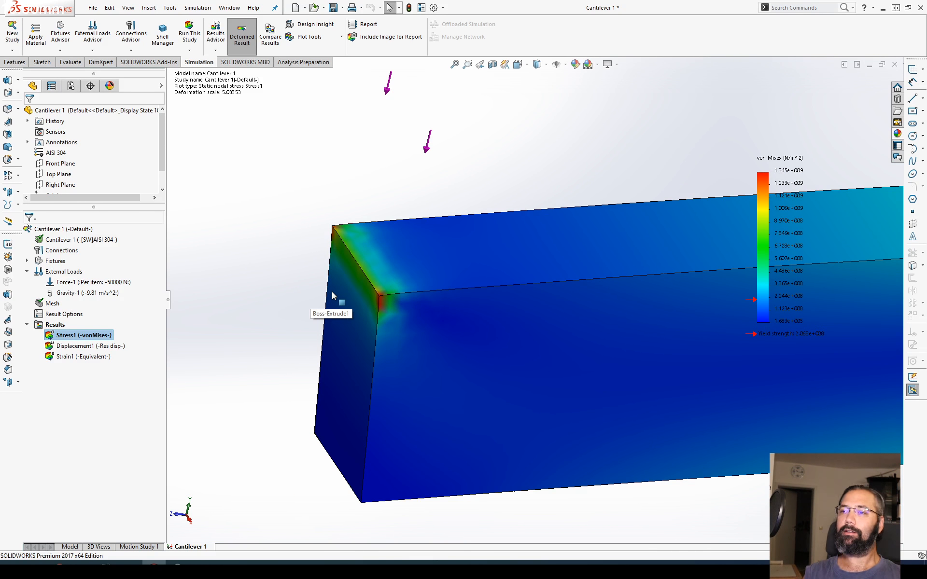
{"action": "scroll", "coordinate": [401, 188], "scroll_direction": "up", "scroll_amount": 2}
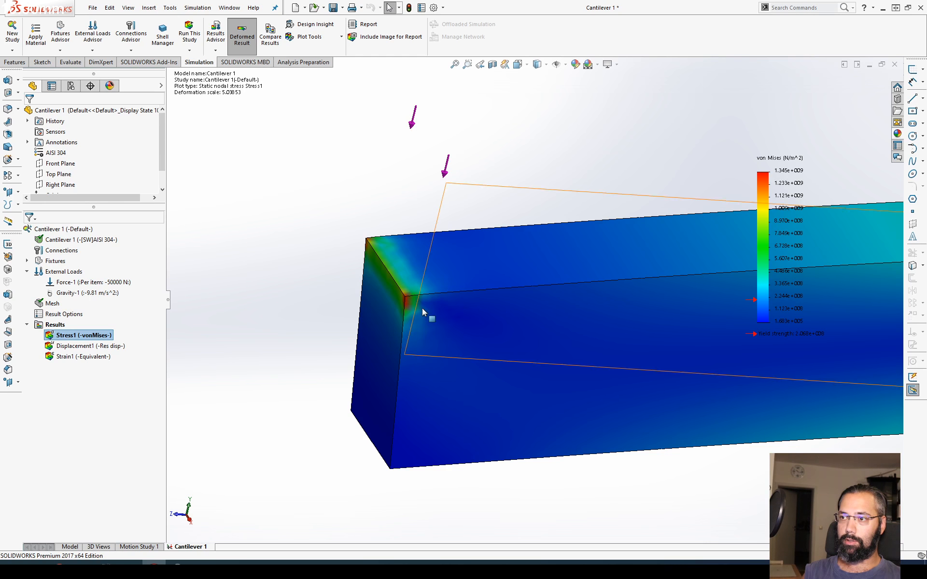
{"action": "scroll", "coordinate": [344, 319], "scroll_direction": "up", "scroll_amount": 5}
{"action": "middle_click_drag", "start_coordinate": [505, 311], "coordinate": [474, 290]}
{"action": "left_click", "coordinate": [694, 295]}
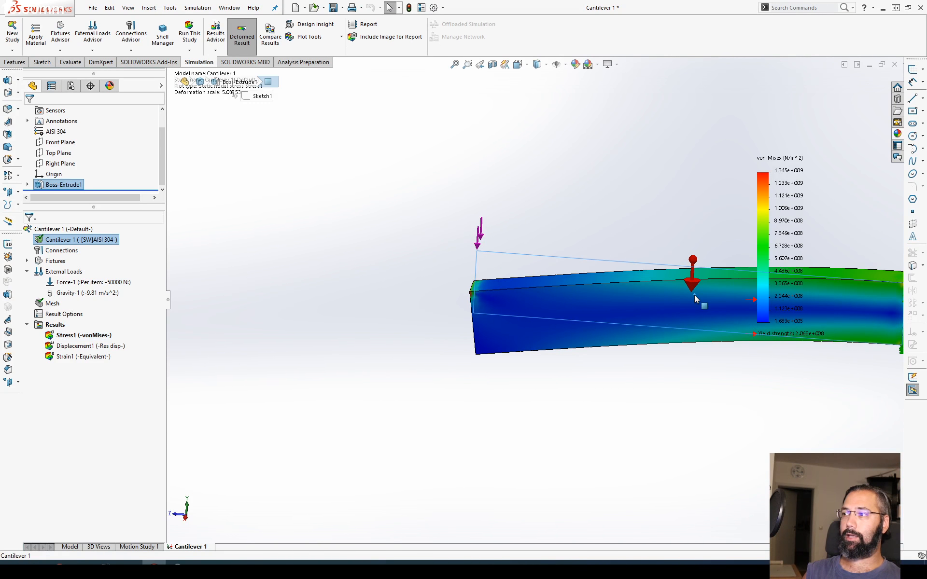
{"action": "key", "text": "f"}
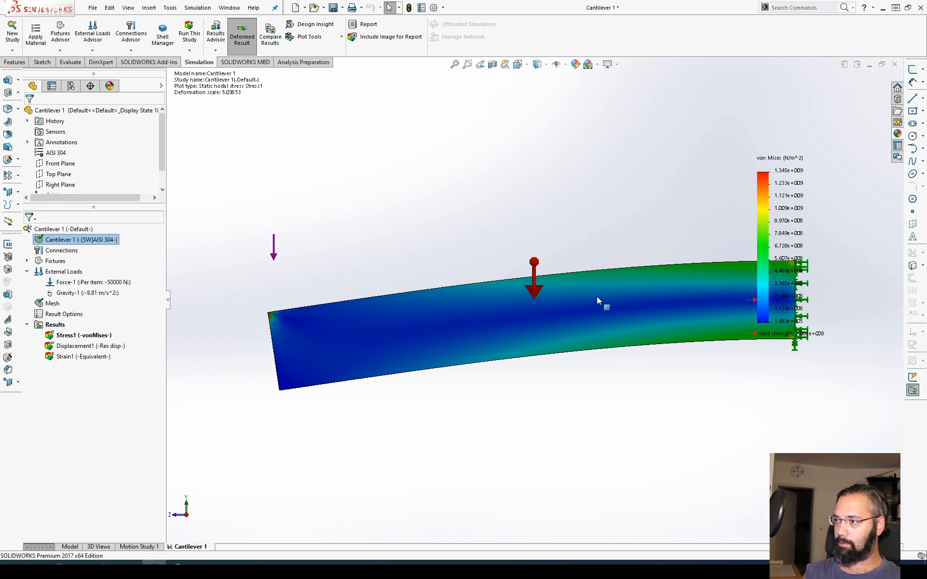
Switch to Chrome and search Google Images for "neutral axis" in a new tab.
{"action": "key", "text": "alt+Tab"}
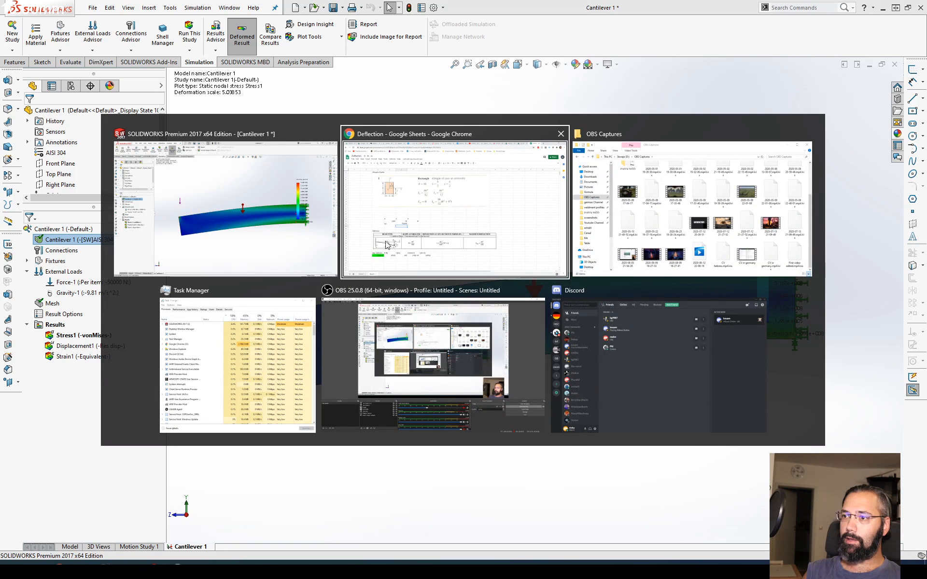
{"action": "left_click", "coordinate": [436, 235]}
{"action": "key", "text": "ctrl+t"}
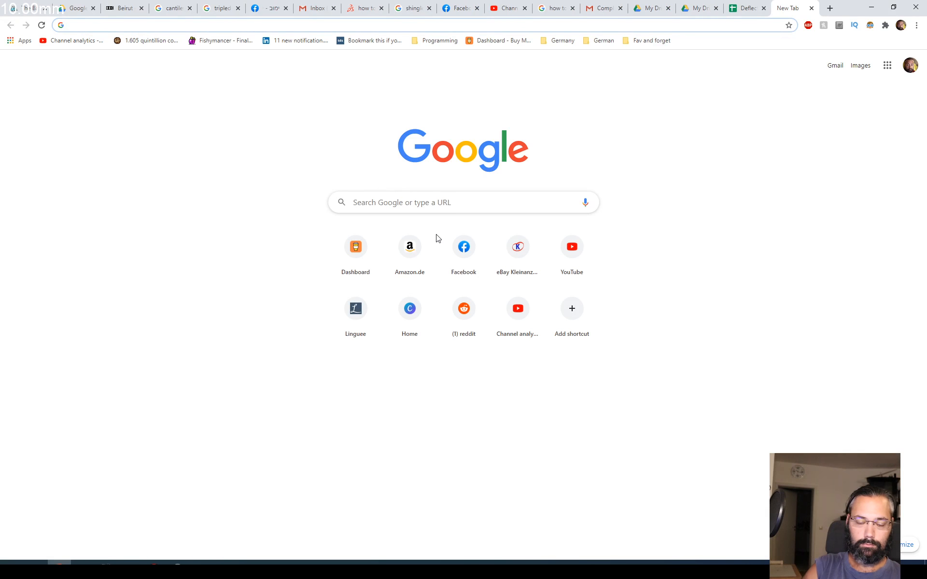
{"action": "type", "text": "neutral axis"}
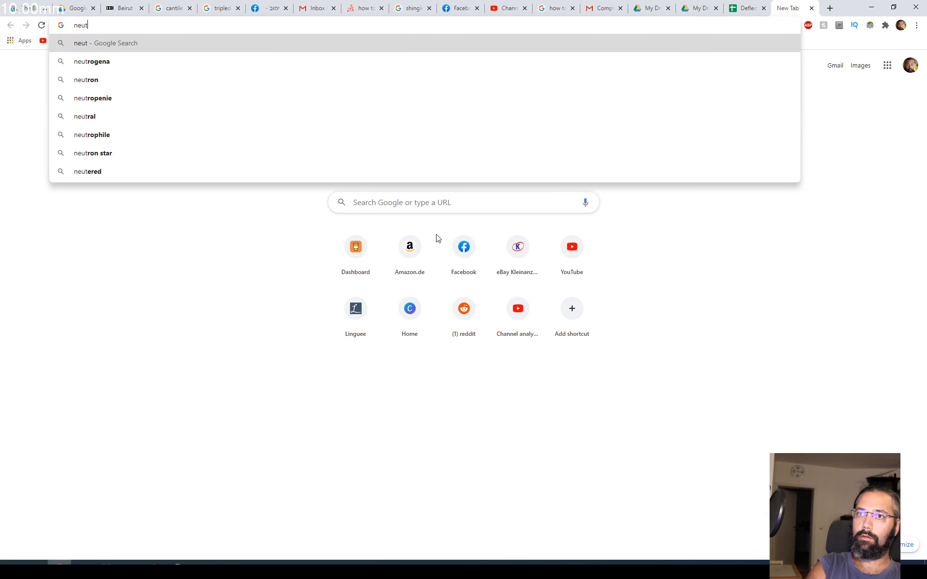
{"action": "key", "text": "Return"}
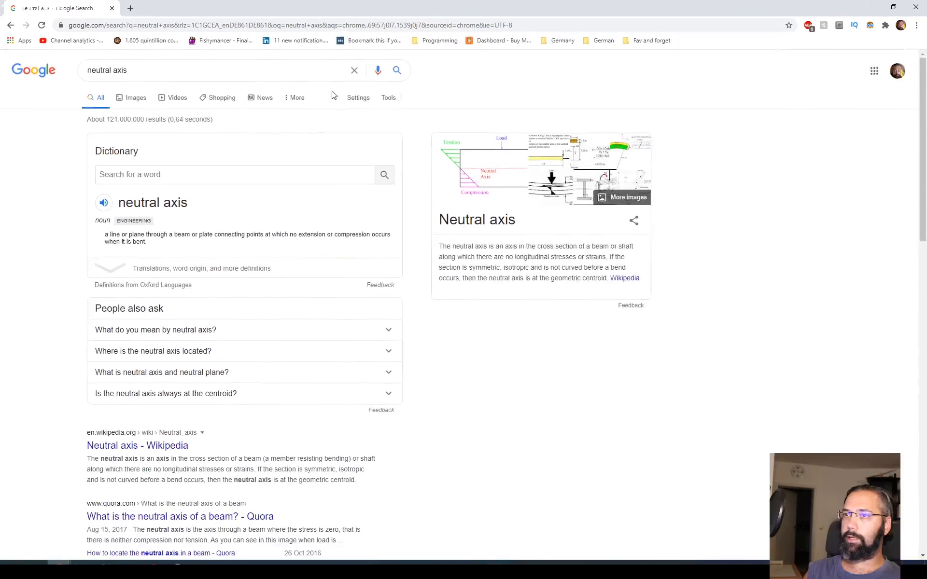
{"action": "left_click", "coordinate": [137, 98]}
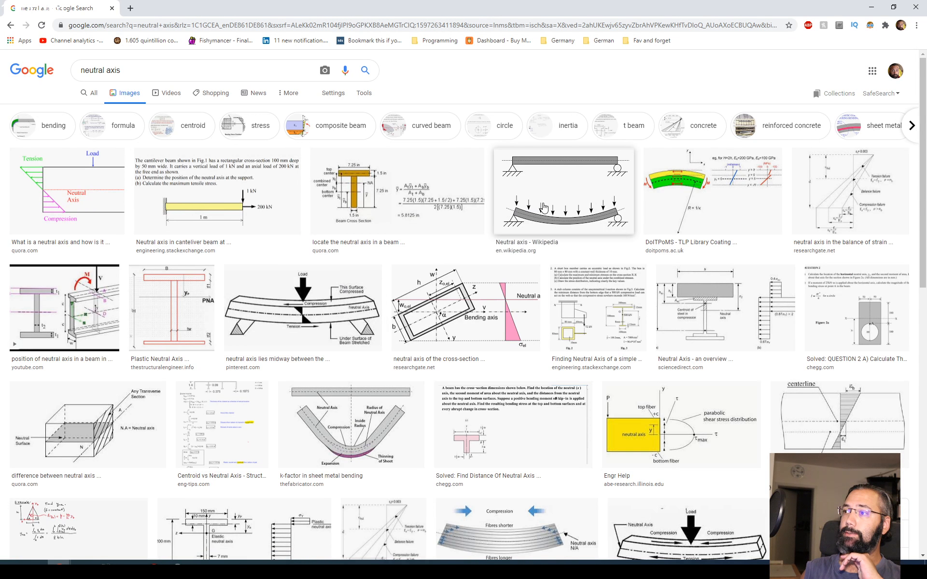
Enlarge Wikipedia's neutral axis image, switch to SOLIDWORKS and compare it with the beam's von Mises stress distribution in an angled view.
{"action": "left_click", "coordinate": [524, 217]}
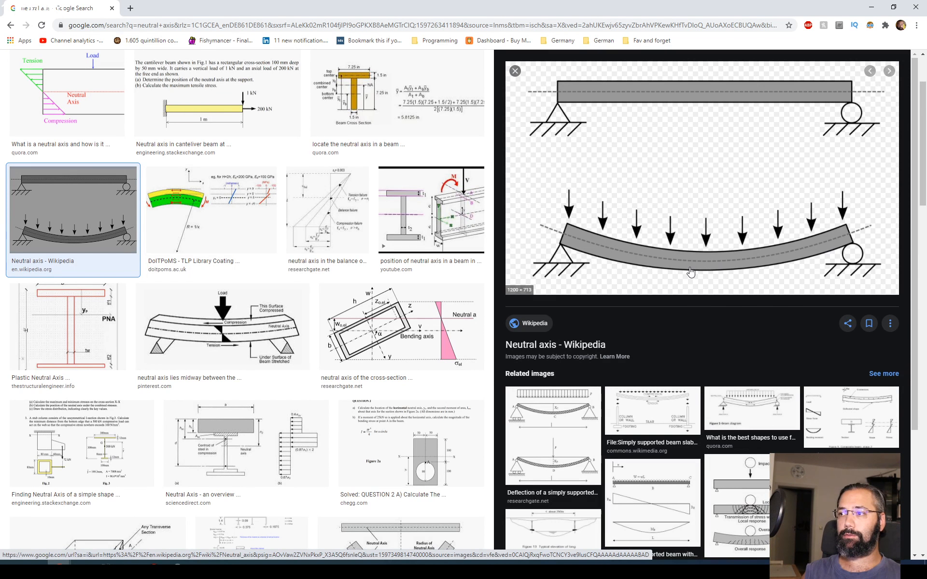
{"action": "key", "text": "alt+Tab"}
{"action": "key", "text": "alt+Tab"}
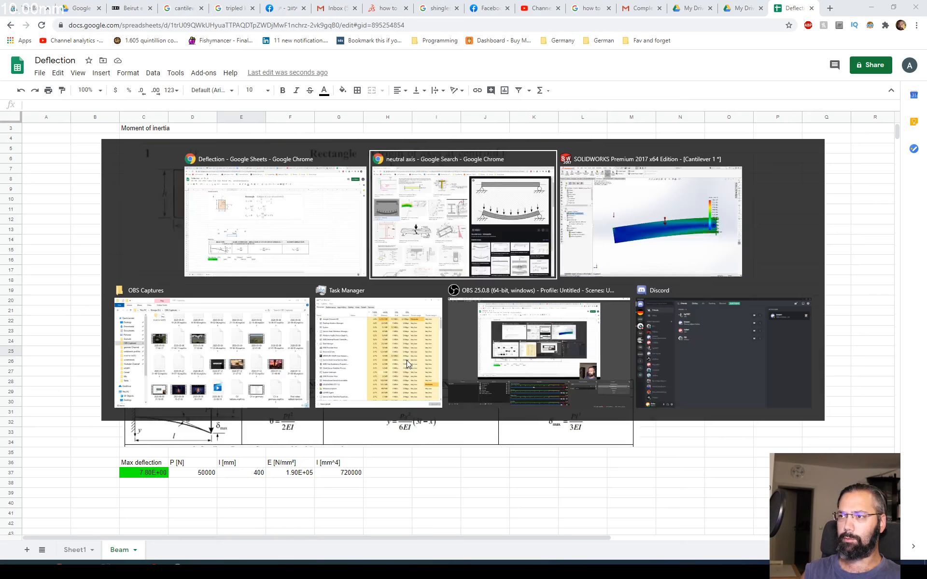
{"action": "left_click", "coordinate": [611, 262]}
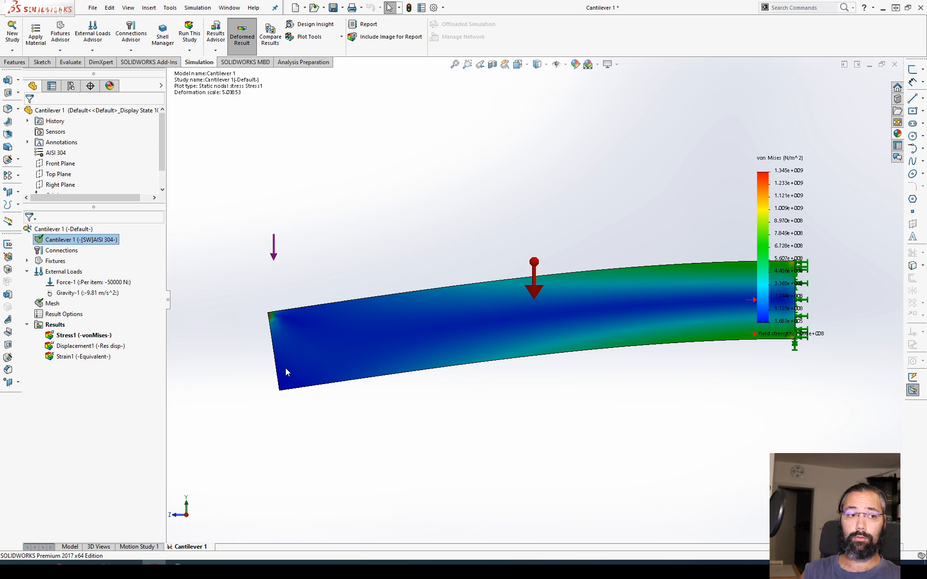
{"action": "middle_click_drag", "start_coordinate": [281, 261], "coordinate": [305, 360]}
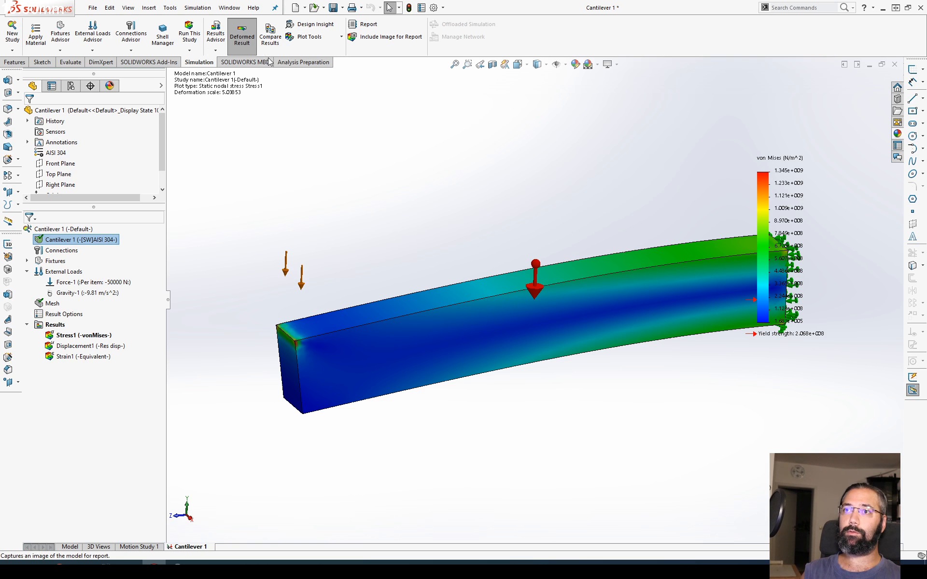
Animate the von Mises stress plot to view the beam bending under load, and stop the playback.
{"action": "left_click", "coordinate": [246, 61]}
{"action": "left_click", "coordinate": [290, 63]}
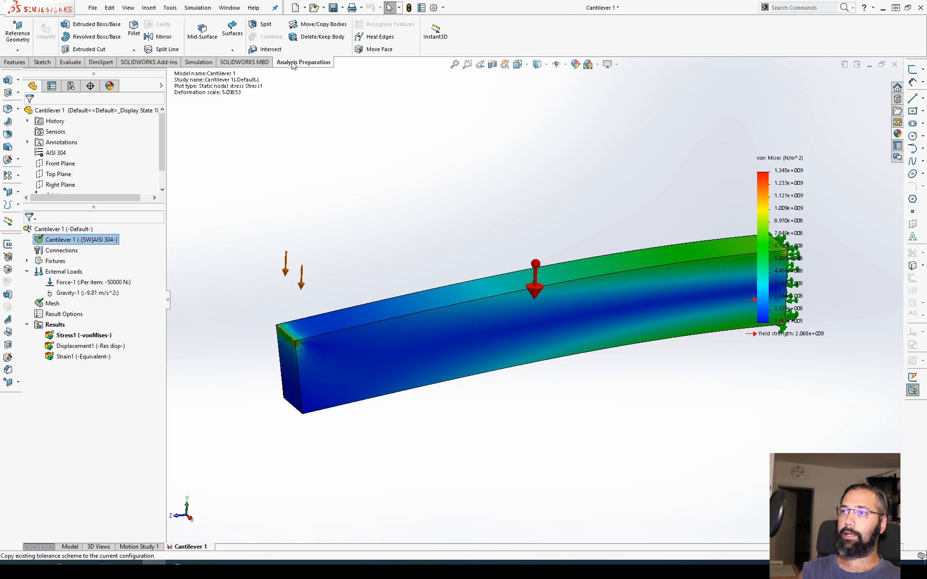
{"action": "left_click", "coordinate": [246, 62]}
{"action": "left_click", "coordinate": [199, 62]}
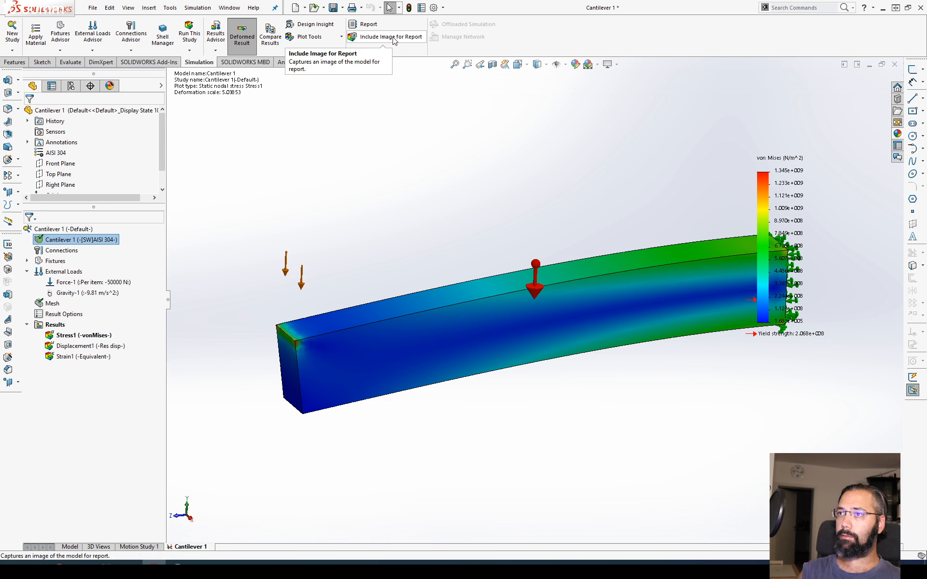
{"action": "left_click", "coordinate": [324, 39]}
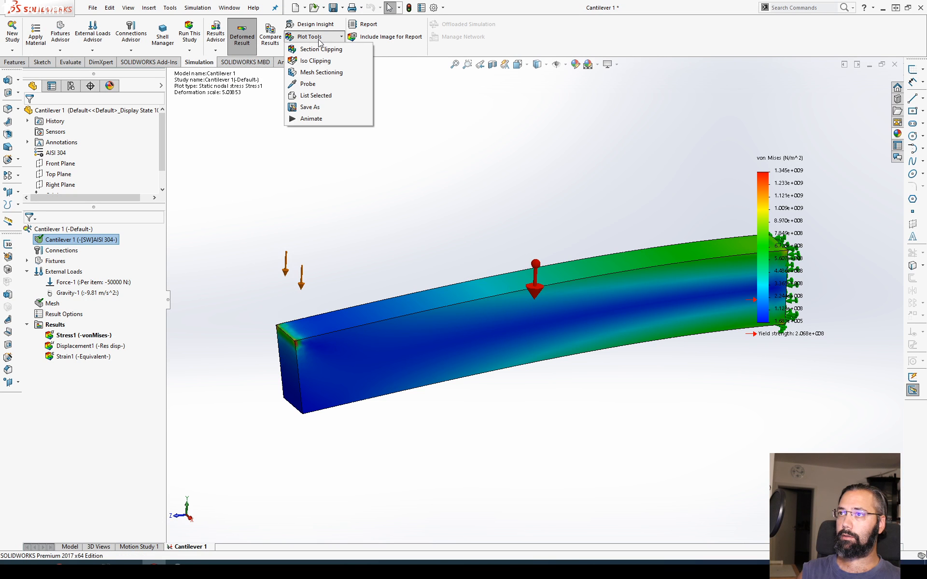
{"action": "left_click", "coordinate": [313, 119]}
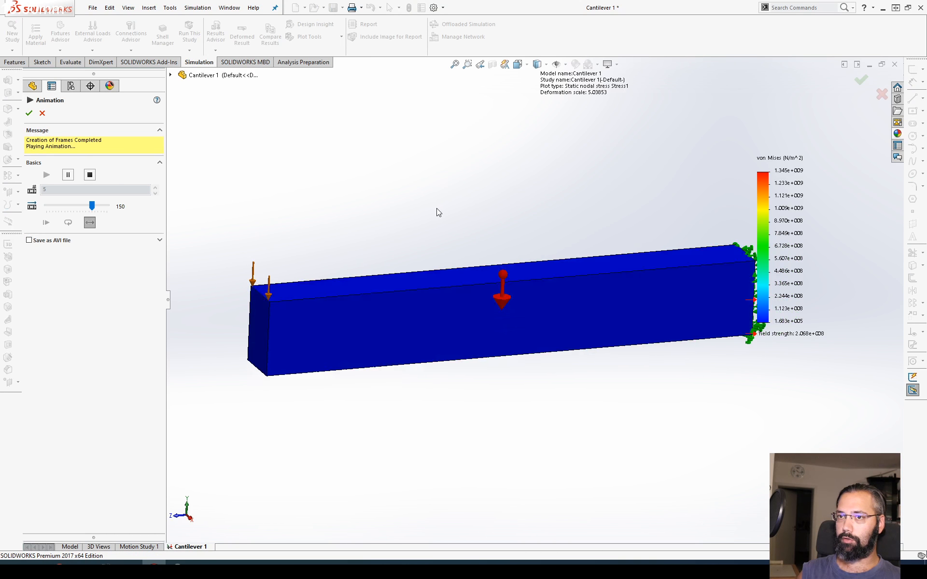
{"action": "left_click", "coordinate": [89, 175]}
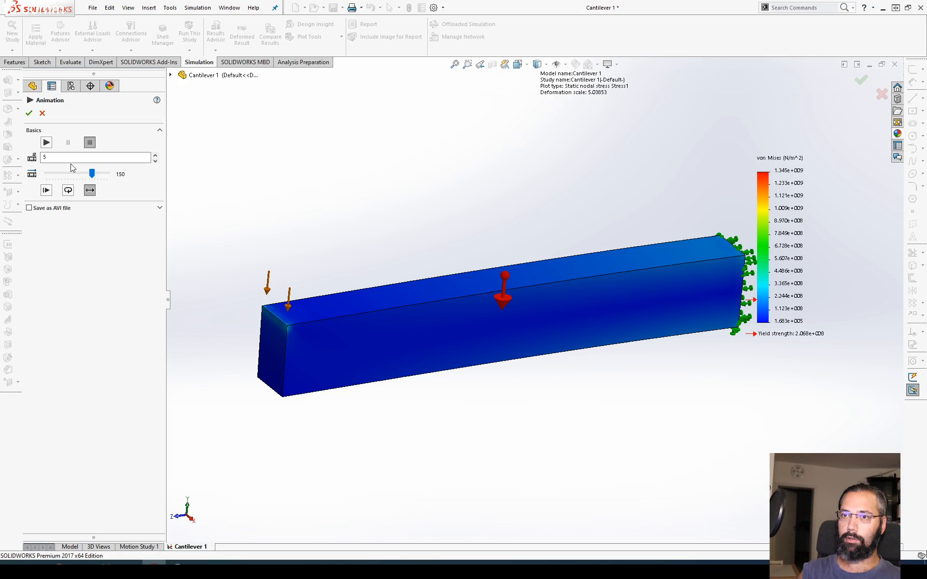
Replay the stress animation with 50 frames at speed 54 and close the animation.
{"action": "left_click_drag", "start_coordinate": [58, 158], "coordinate": [29, 160]}
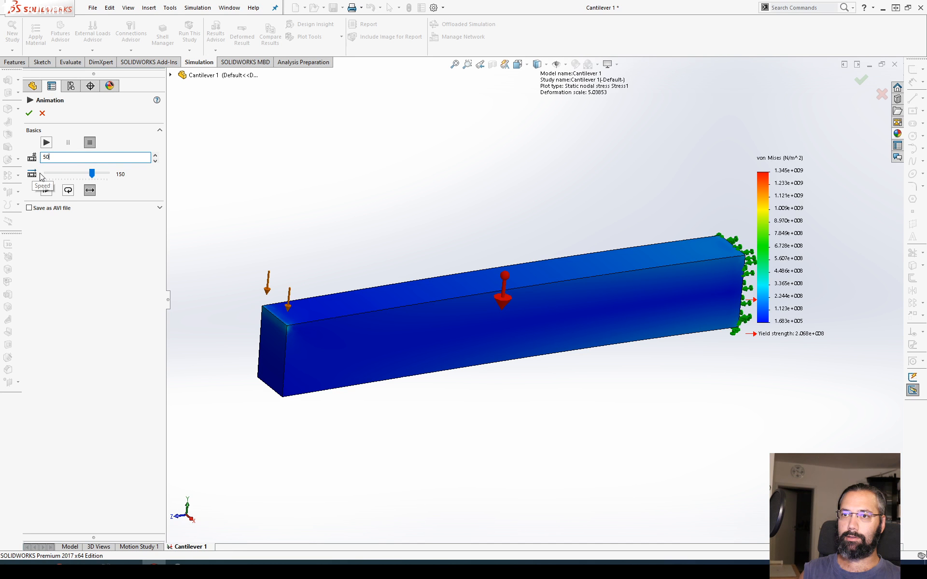
{"action": "left_click_drag", "start_coordinate": [92, 174], "coordinate": [62, 177]}
{"action": "left_click", "coordinate": [46, 142]}
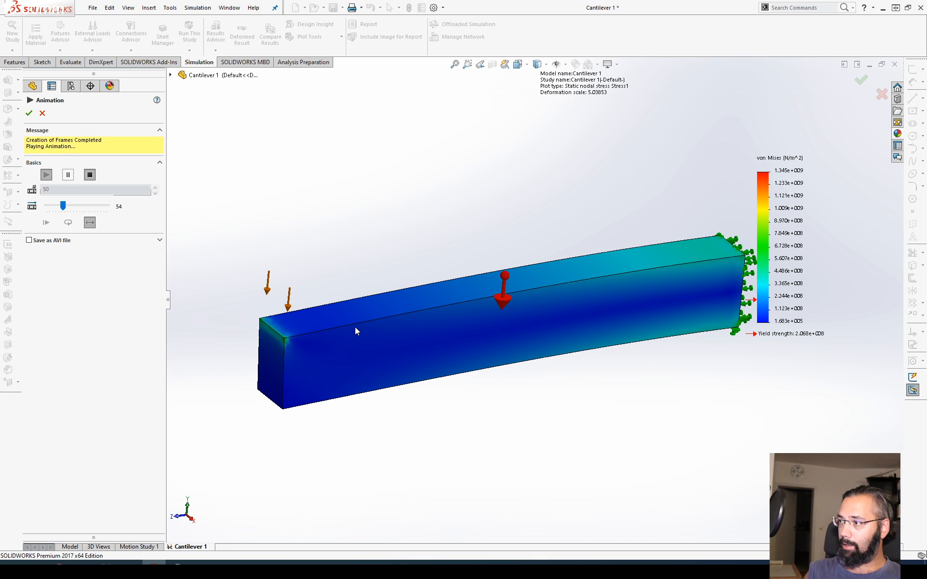
{"action": "left_click", "coordinate": [68, 174]}
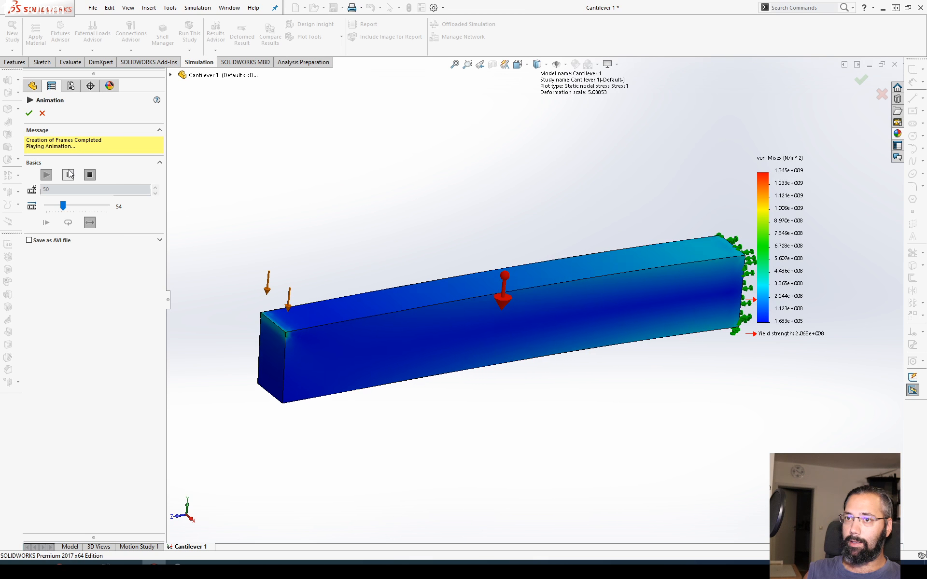
{"action": "left_click", "coordinate": [42, 113]}
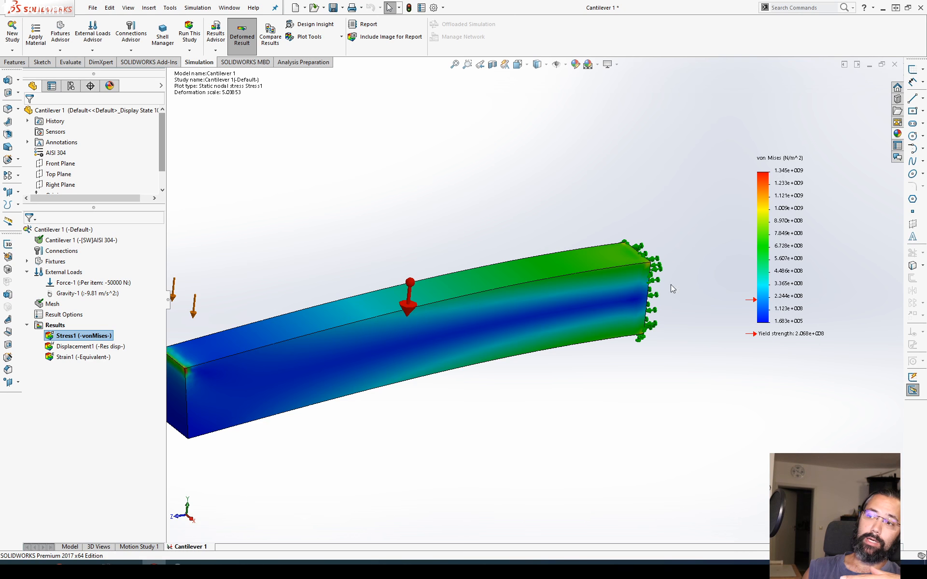
Reduce the Force-1 load on the beam's free-end edge to 5000 N and rerun the study.
{"action": "scroll", "coordinate": [628, 271], "scroll_direction": "up", "scroll_amount": 1}
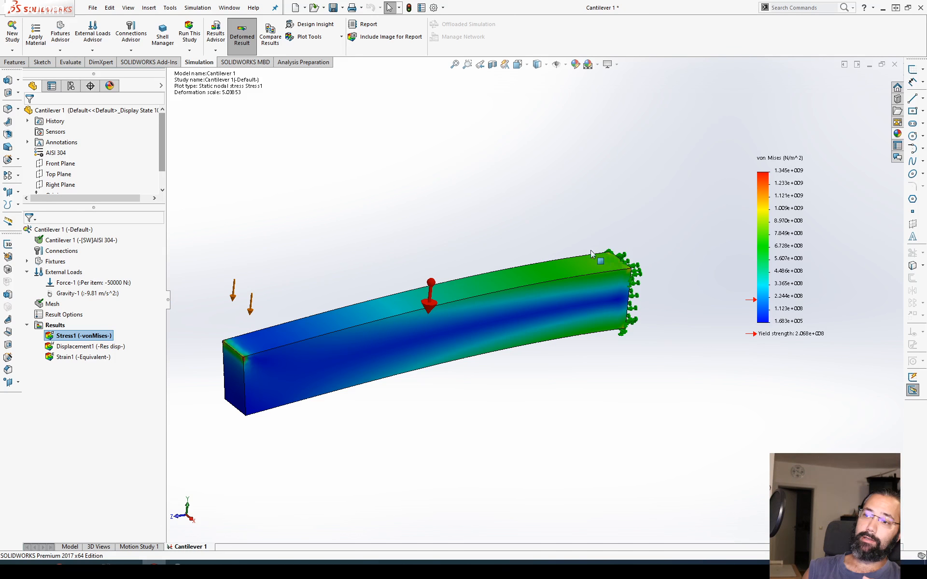
{"action": "left_click", "coordinate": [65, 283]}
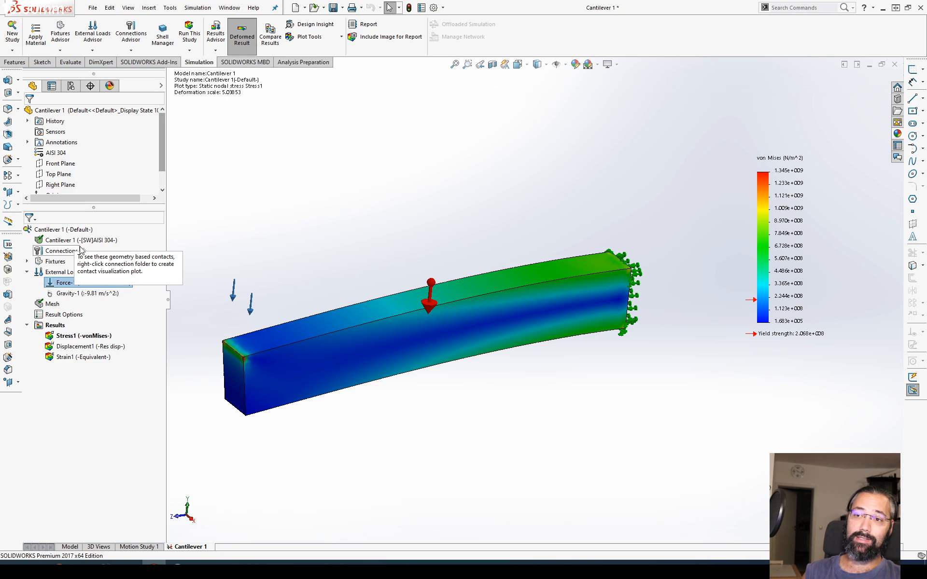
{"action": "right_click", "coordinate": [85, 285]}
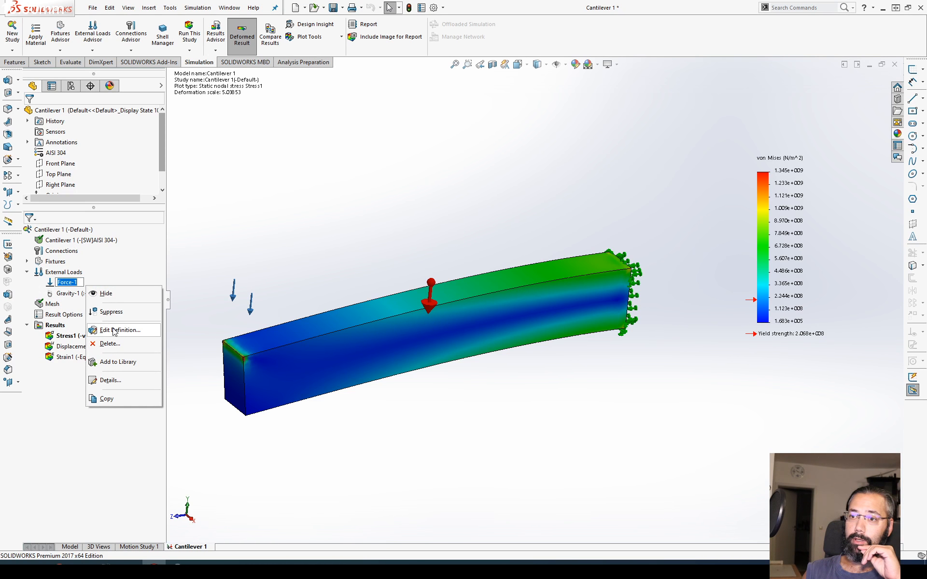
{"action": "left_click", "coordinate": [114, 331]}
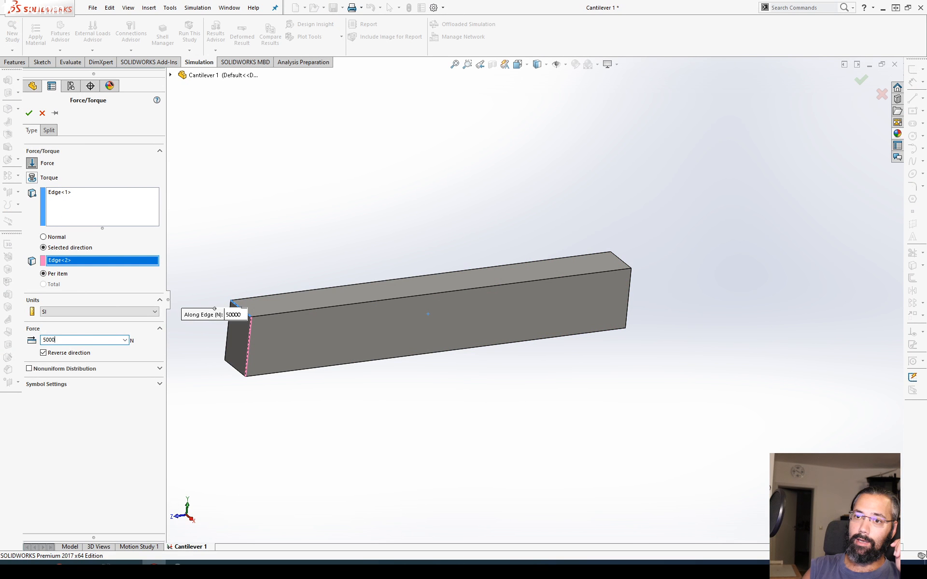
{"action": "left_click", "coordinate": [29, 113]}
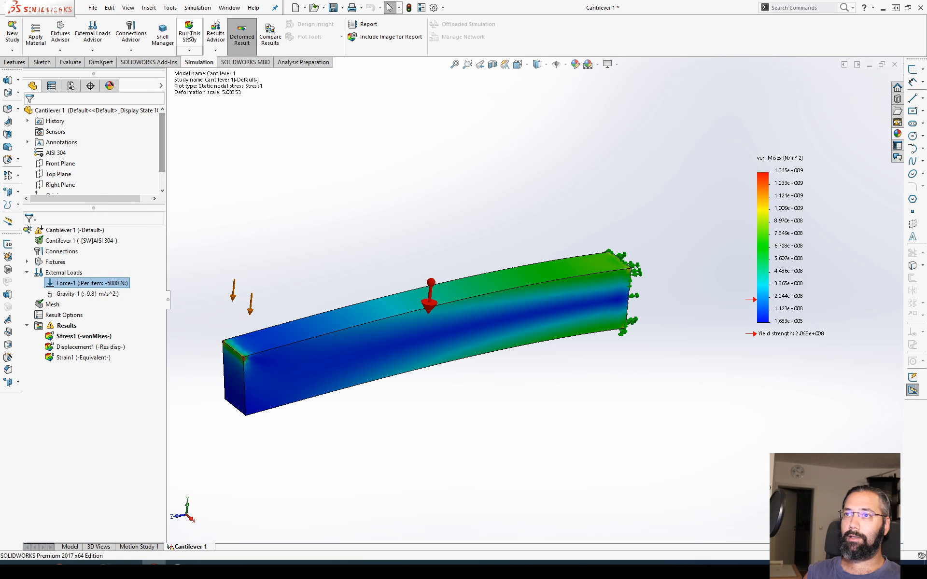
Switch to the Deflection sheet in Chrome and set the load P in cell D37 to 5000.
{"action": "key", "text": "alt+Tab"}
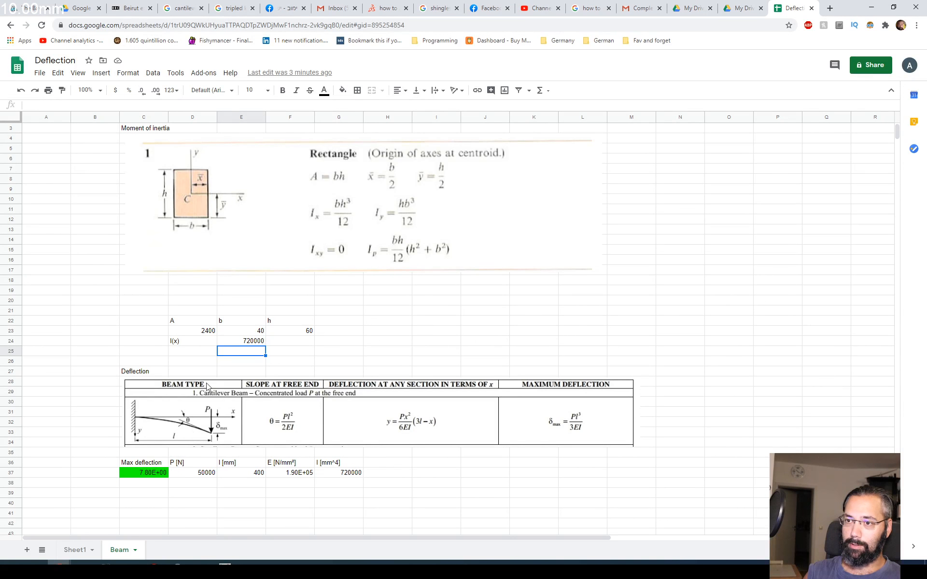
{"action": "double_click", "coordinate": [208, 473]}
{"action": "key", "text": "BackSpace"}
{"action": "key", "text": "BackSpace"}
{"action": "key", "text": "BackSpace"}
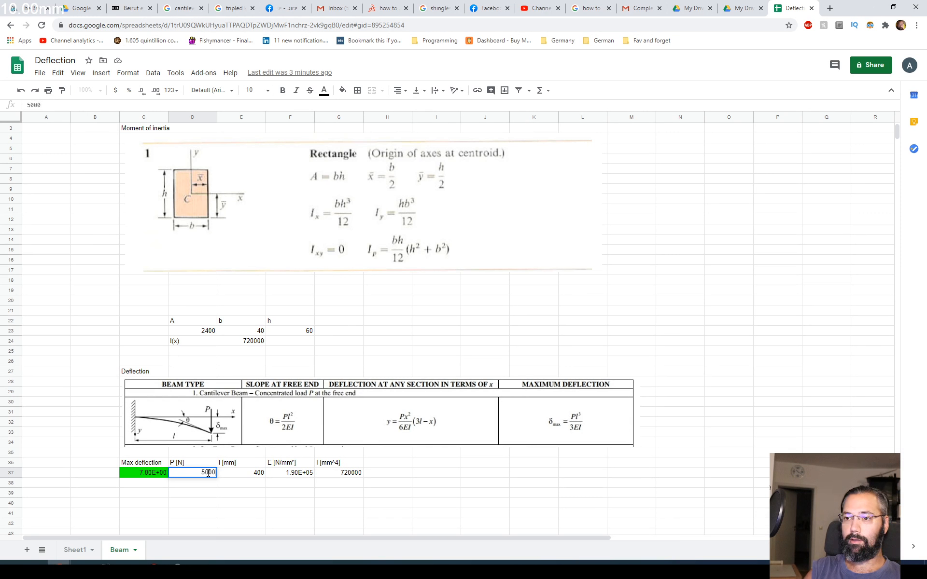
{"action": "type", "text": "00"}
{"action": "key", "text": "Return"}
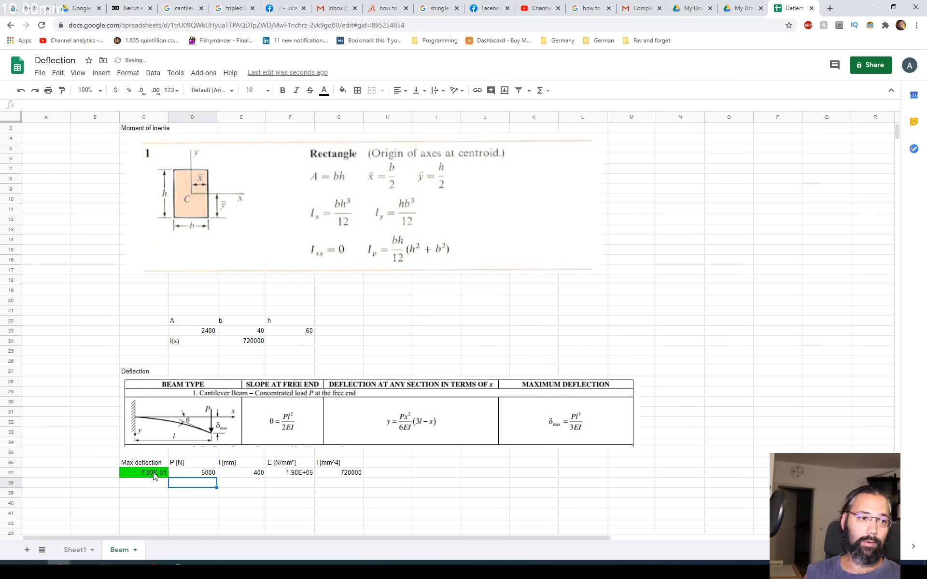
Switch back to SOLIDWORKS and display the displacement plot of the recalculated study.
{"action": "key", "text": "alt+Tab"}
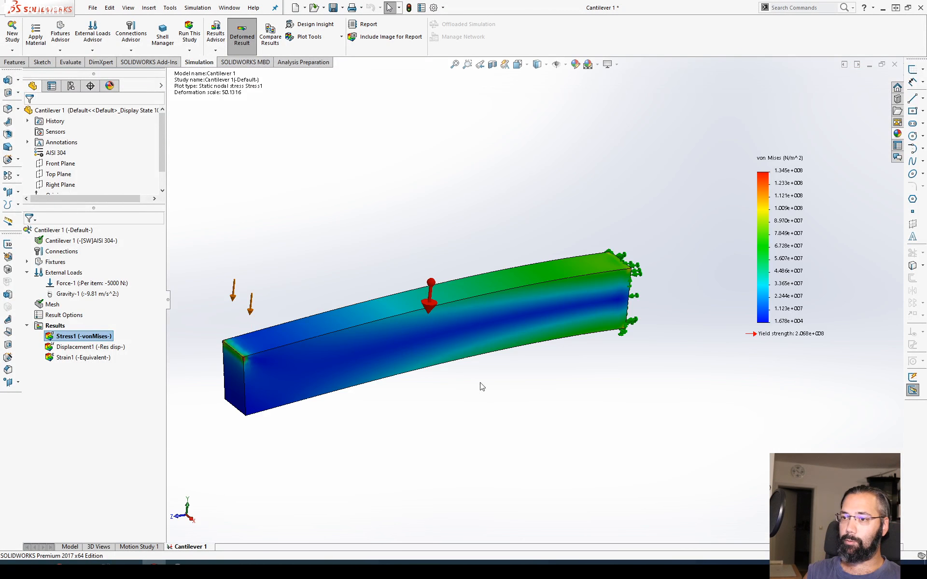
{"action": "scroll", "coordinate": [547, 392], "scroll_direction": "up", "scroll_amount": 2}
{"action": "middle_click_drag", "start_coordinate": [548, 370], "coordinate": [532, 381]}
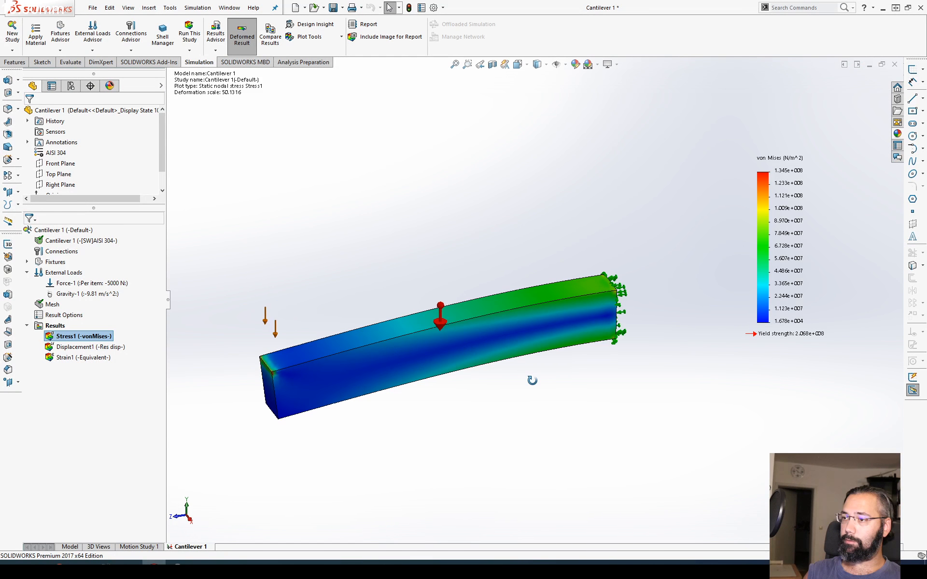
{"action": "double_click", "coordinate": [122, 348]}
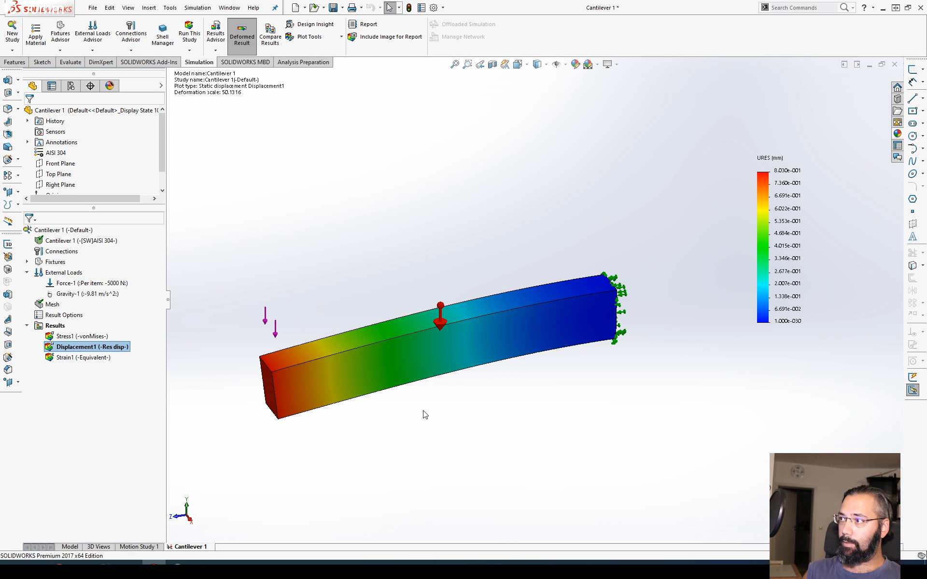
{"action": "key", "text": "alt+Tab"}
{"action": "key", "text": "alt+Tab"}
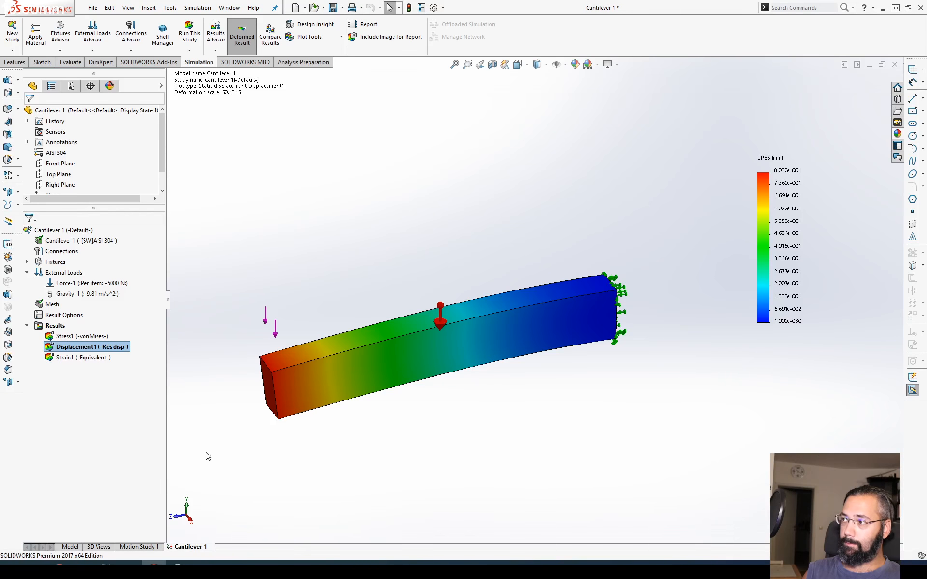
Check the max deflection in cell C37 of the sheet against the SOLIDWORKS displacement plot.
{"action": "key", "text": "alt+Tab"}
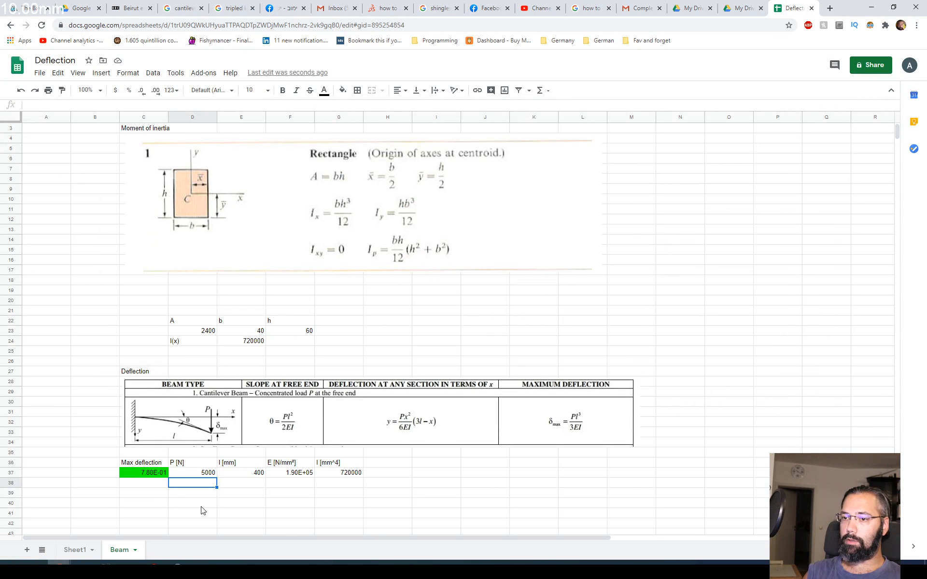
{"action": "left_click", "coordinate": [191, 505]}
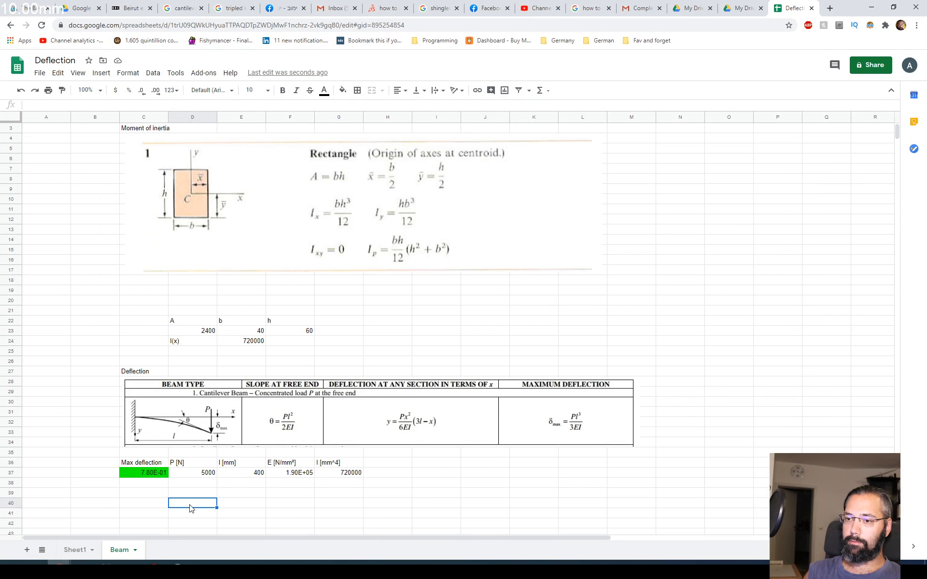
{"action": "left_click", "coordinate": [144, 475]}
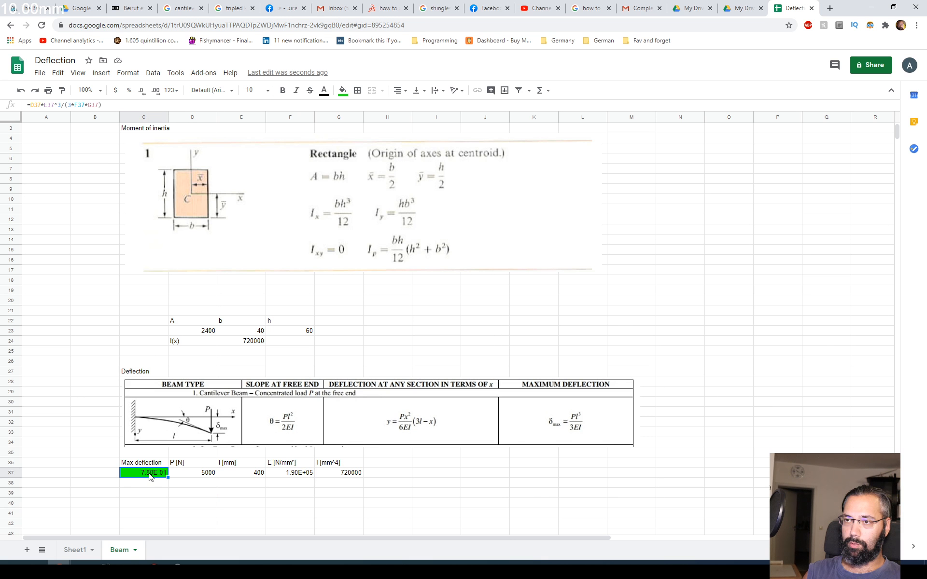
{"action": "key", "text": "alt+Tab"}
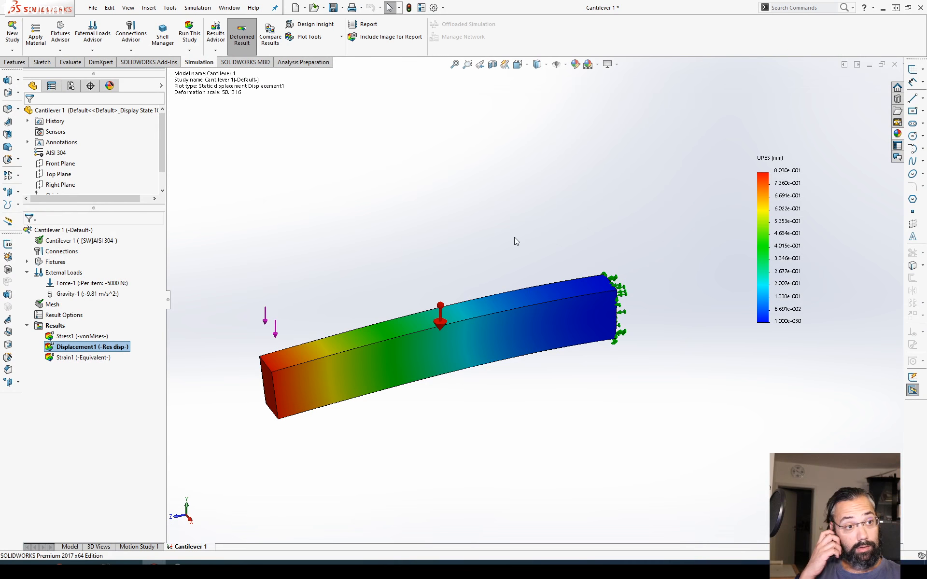
{"action": "key", "text": "alt+Tab"}
{"action": "key", "text": "alt+Tab"}
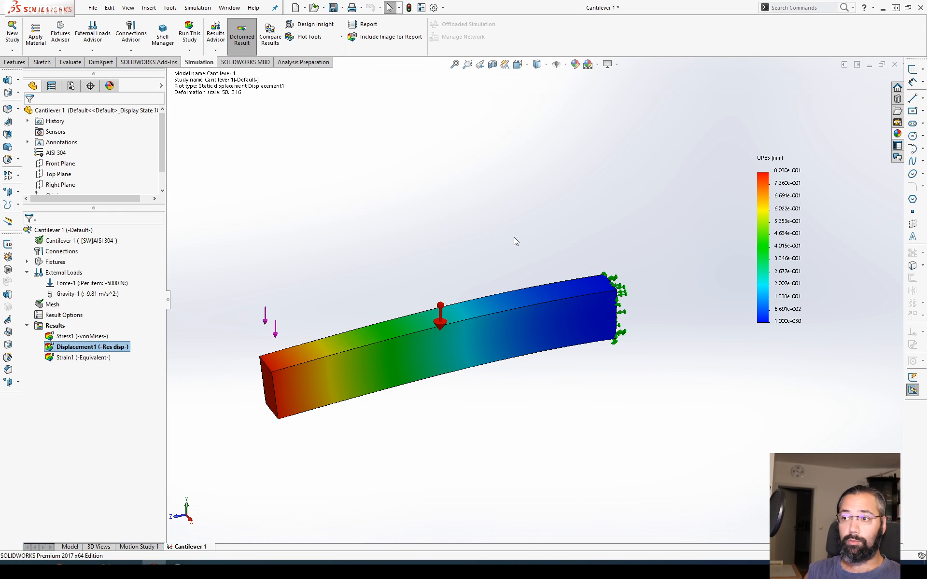
Review the von Mises stress plot and the displacement plot of the beam under the 5000 N load.
{"action": "mouse_move", "coordinate": [514, 237]}
{"action": "middle_mouse_down"}
{"action": "mouse_move", "coordinate": [499, 232]}
{"action": "mouse_move", "coordinate": [504, 253]}
{"action": "middle_mouse_up"}
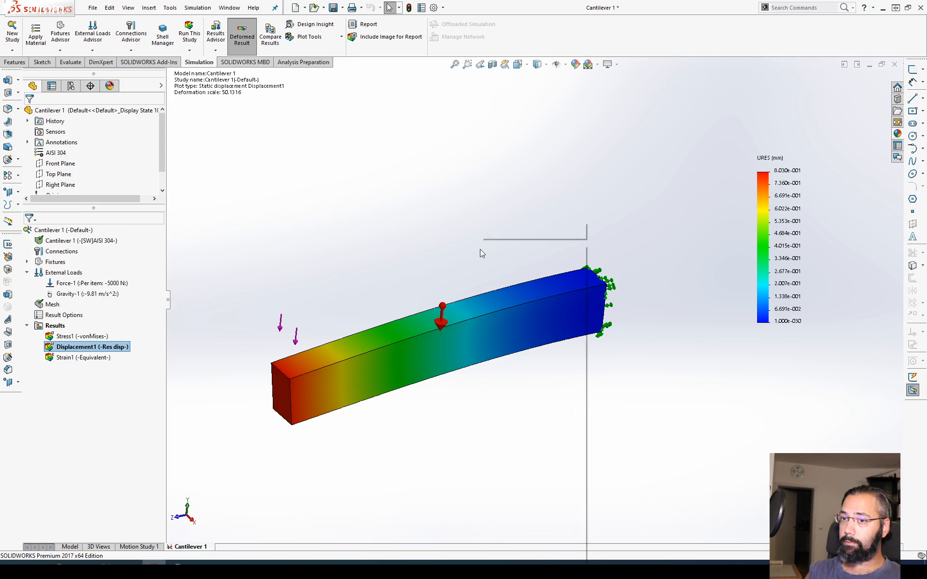
{"action": "double_click", "coordinate": [101, 337]}
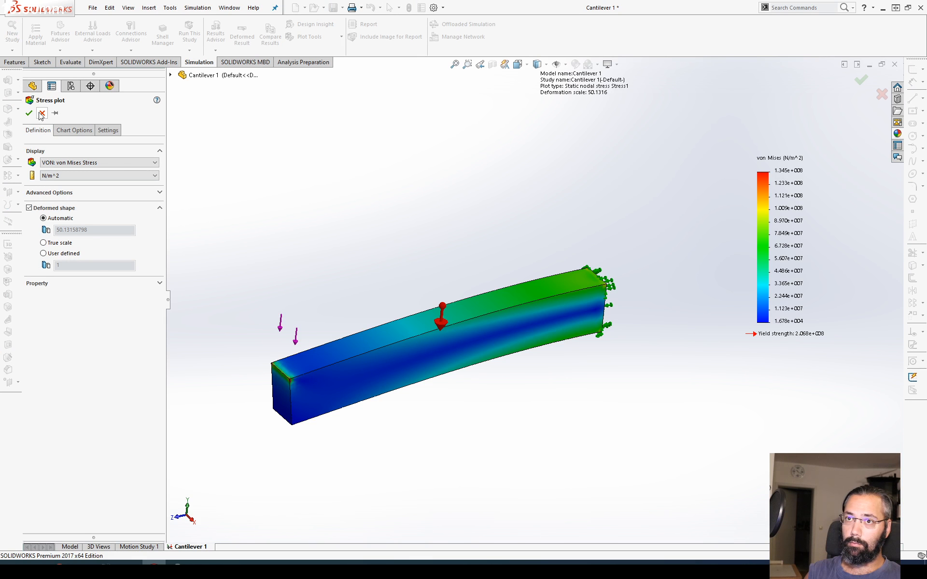
{"action": "left_click", "coordinate": [42, 112]}
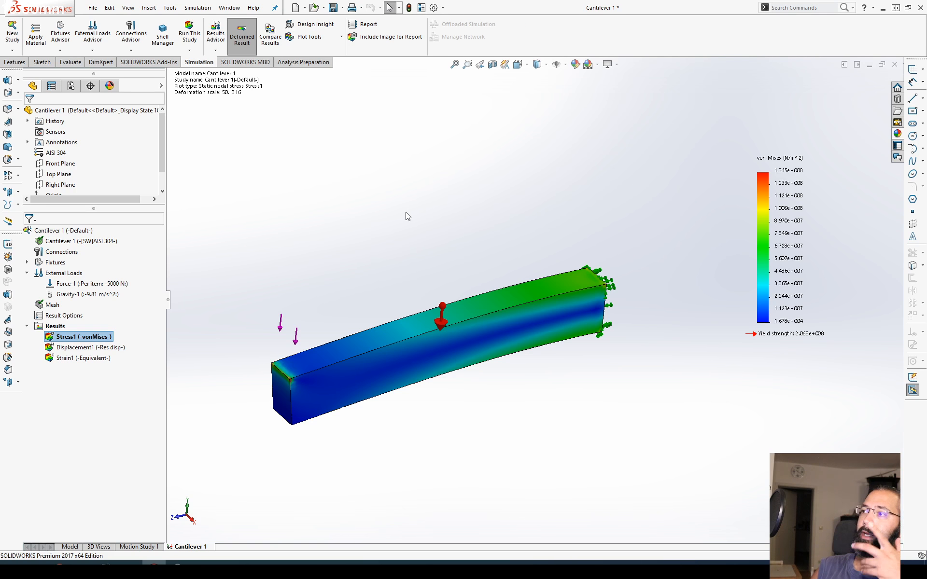
{"action": "double_click", "coordinate": [77, 348]}
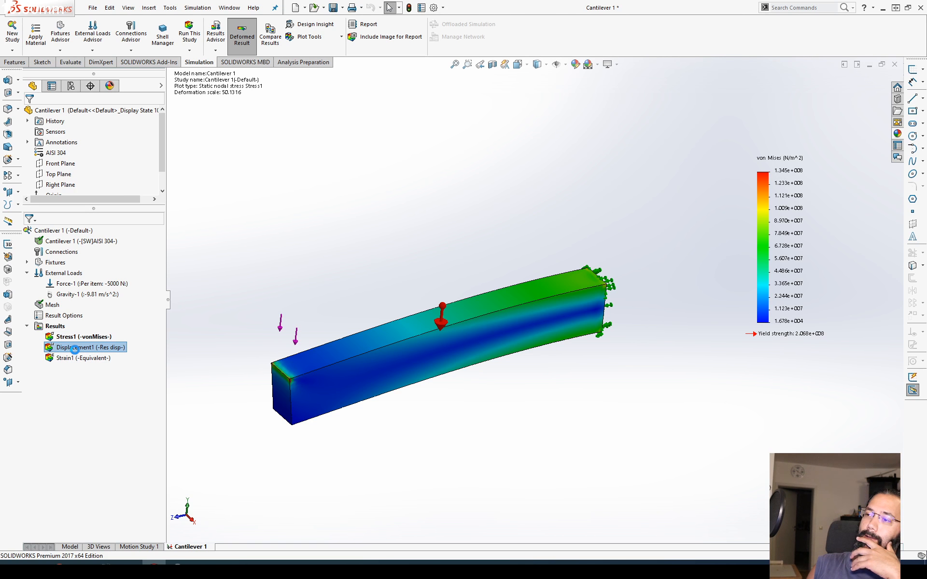
{"action": "middle_click_drag", "start_coordinate": [410, 368], "coordinate": [388, 407]}
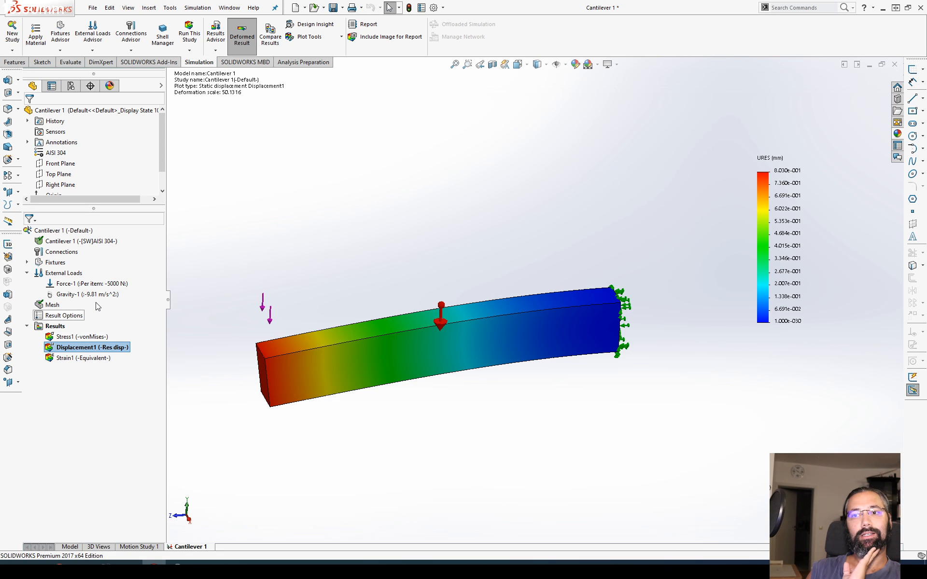
Delete the gravity load from the study's external loads and rerun the study with only the tip force.
{"action": "left_click", "coordinate": [90, 295]}
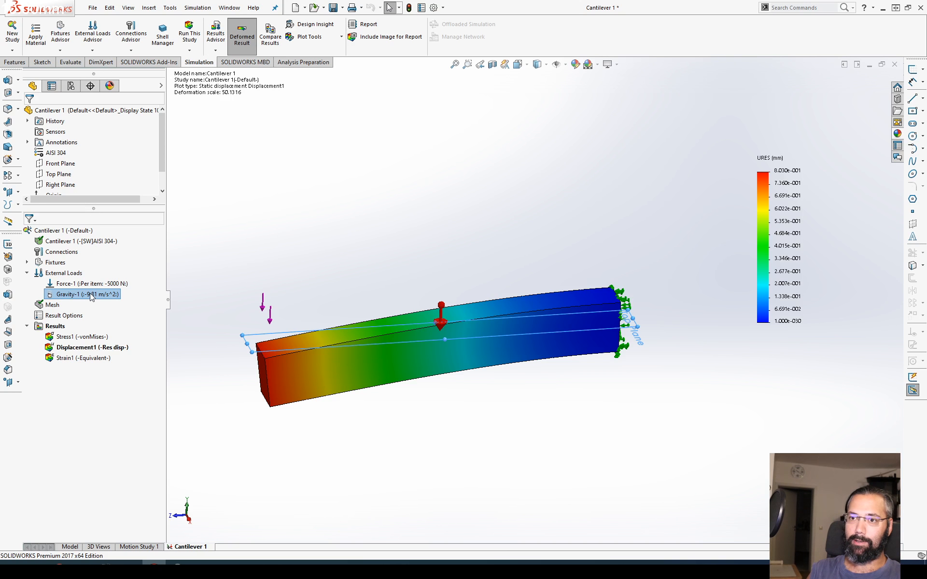
{"action": "right_click", "coordinate": [90, 294]}
{"action": "key", "text": "d"}
{"action": "key", "text": "Return"}
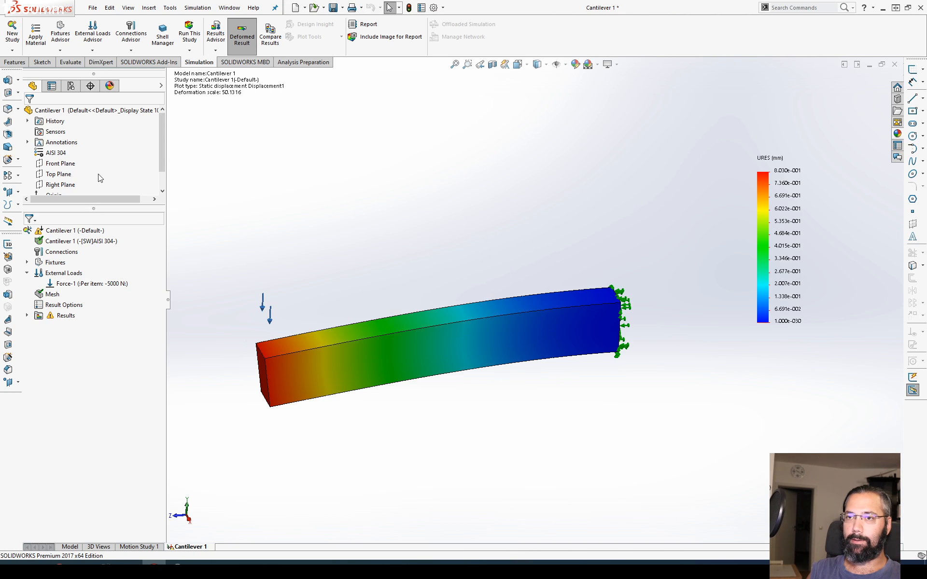
{"action": "left_click", "coordinate": [195, 43]}
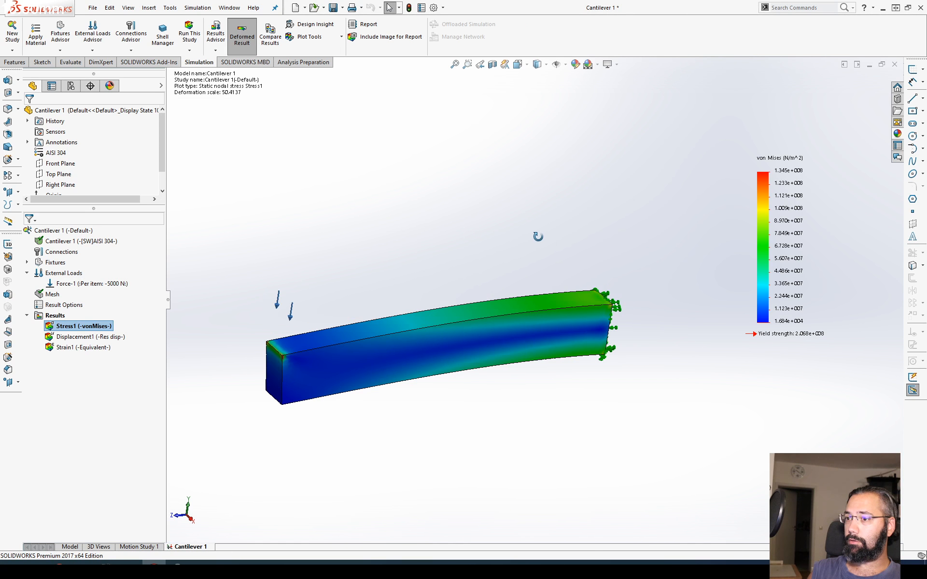
Display the displacement plot and compare it with the max deflection in the Deflection sheet in Chrome, returning to SOLIDWORKS.
{"action": "double_click", "coordinate": [108, 337]}
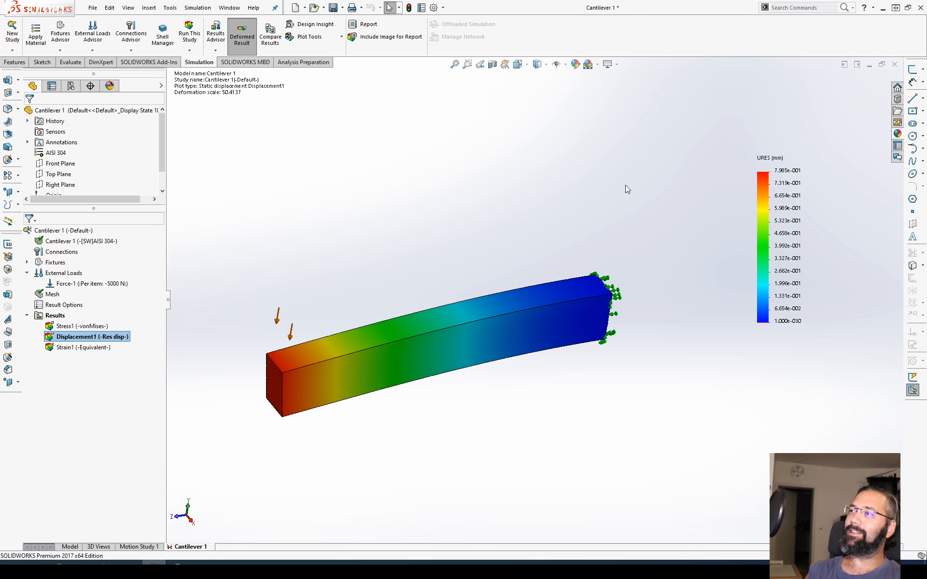
{"action": "key", "text": "alt+Tab"}
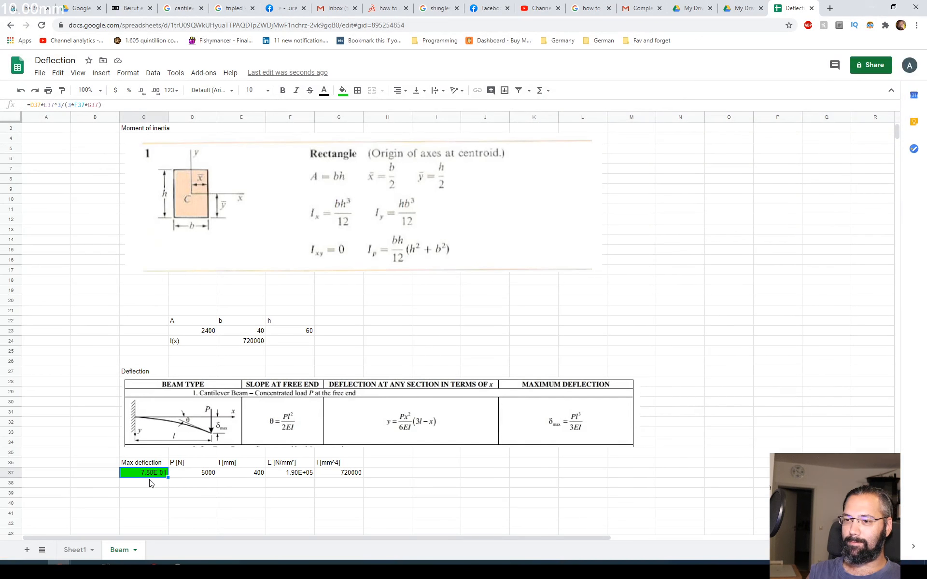
{"action": "key", "text": "alt+Tab"}
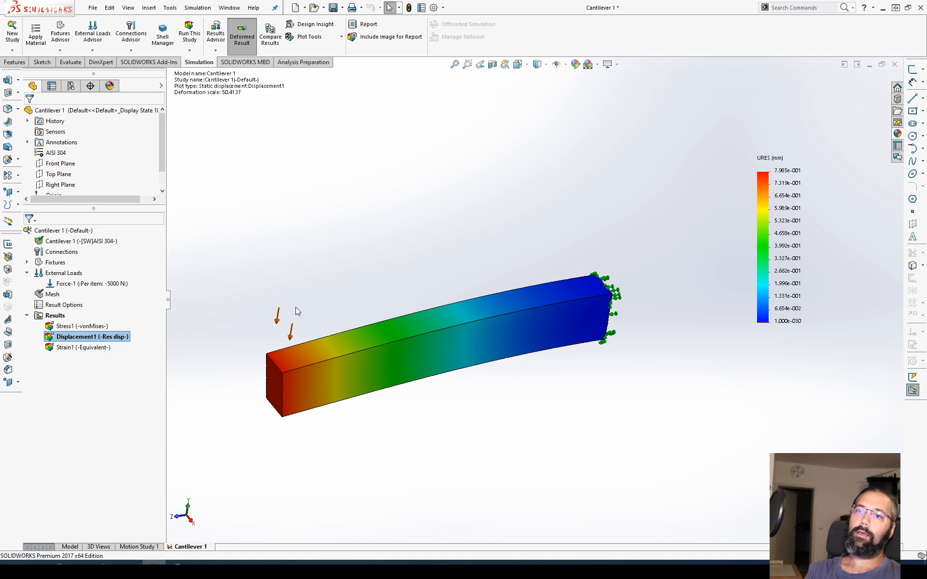
Inspect the fixed face, the Fixed-1 fixture and the 5000 N tip force on the deformed beam from several angles.
{"action": "middle_click_drag", "start_coordinate": [295, 307], "coordinate": [431, 352]}
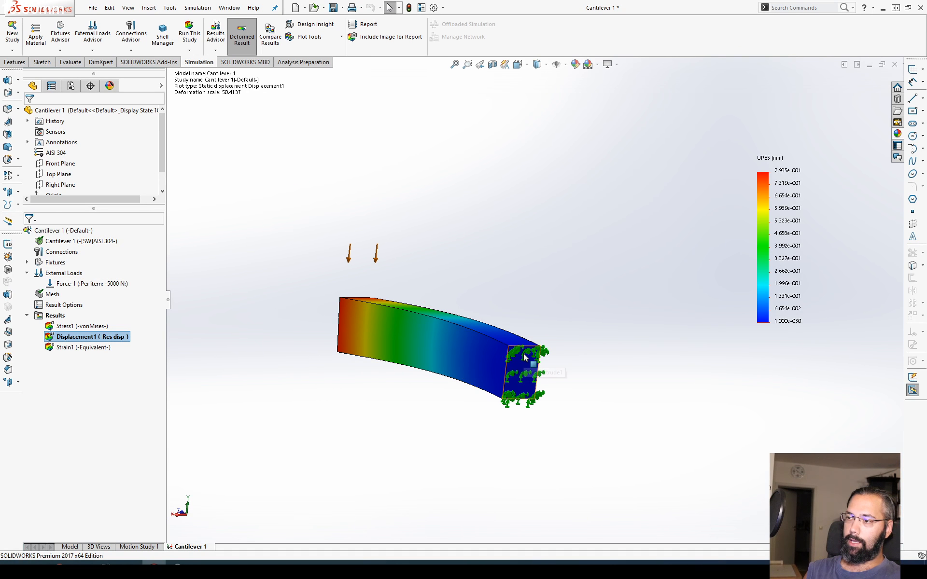
{"action": "left_click", "coordinate": [431, 349]}
{"action": "left_click", "coordinate": [56, 263]}
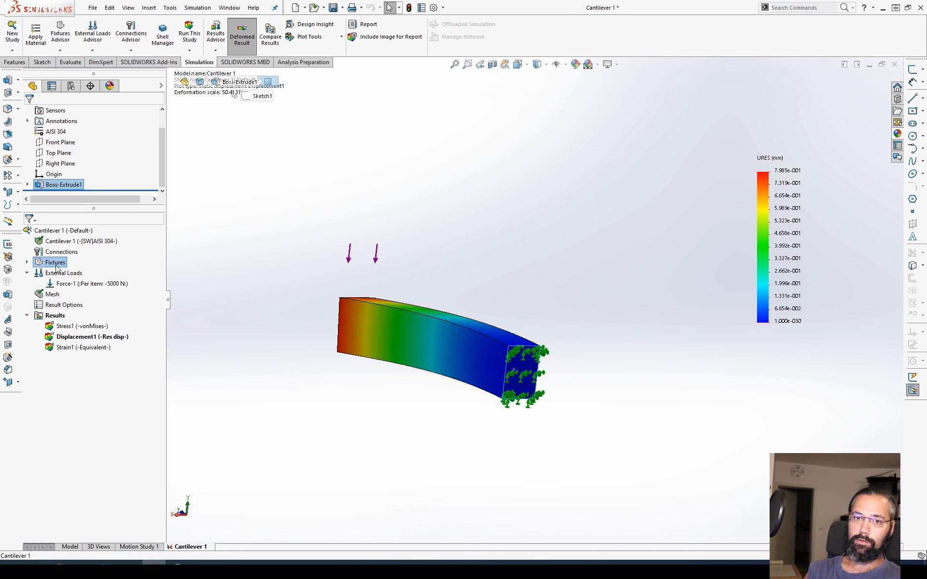
{"action": "left_click", "coordinate": [27, 262]}
{"action": "left_click", "coordinate": [58, 274]}
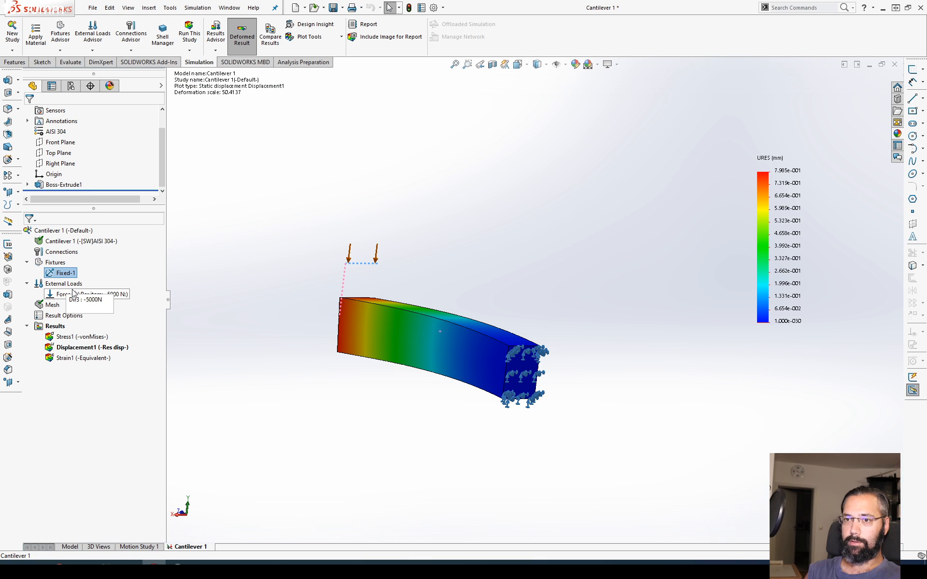
{"action": "left_click", "coordinate": [68, 295]}
{"action": "middle_click_drag", "start_coordinate": [419, 277], "coordinate": [459, 442]}
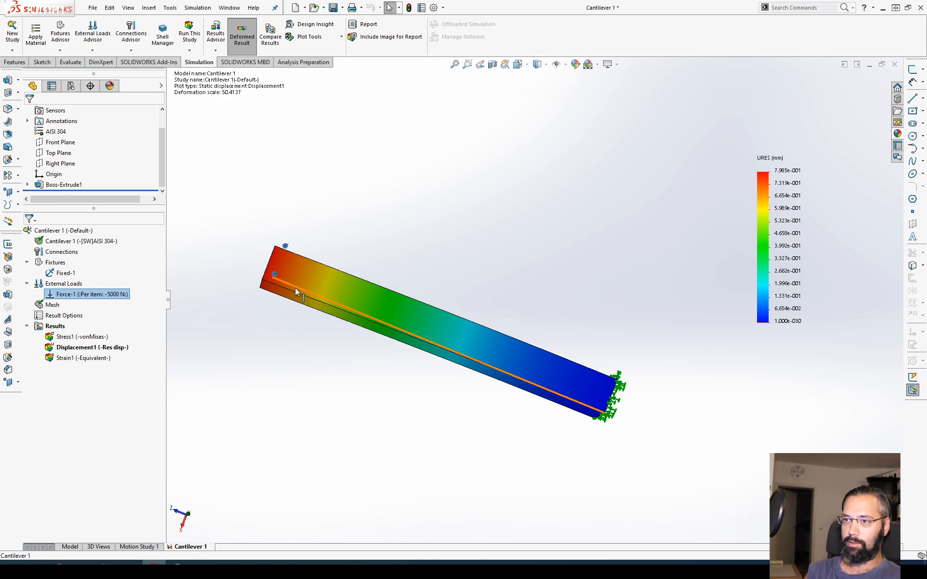
{"action": "middle_click_drag", "start_coordinate": [318, 227], "coordinate": [400, 186]}
Remesh the beam with a finer standard mesh, reducing the global element size to 5.32825206 mm.
{"action": "left_click", "coordinate": [52, 305]}
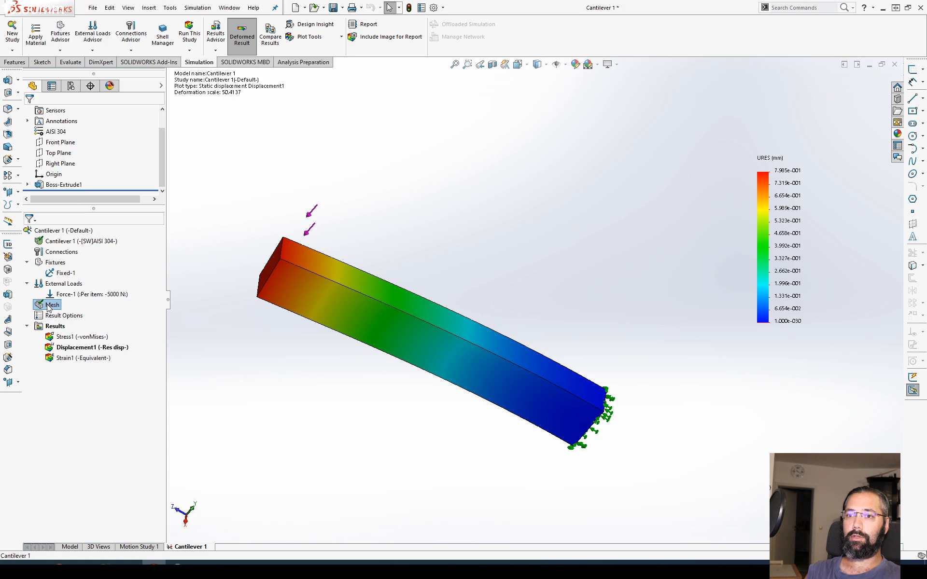
{"action": "right_click", "coordinate": [52, 306]}
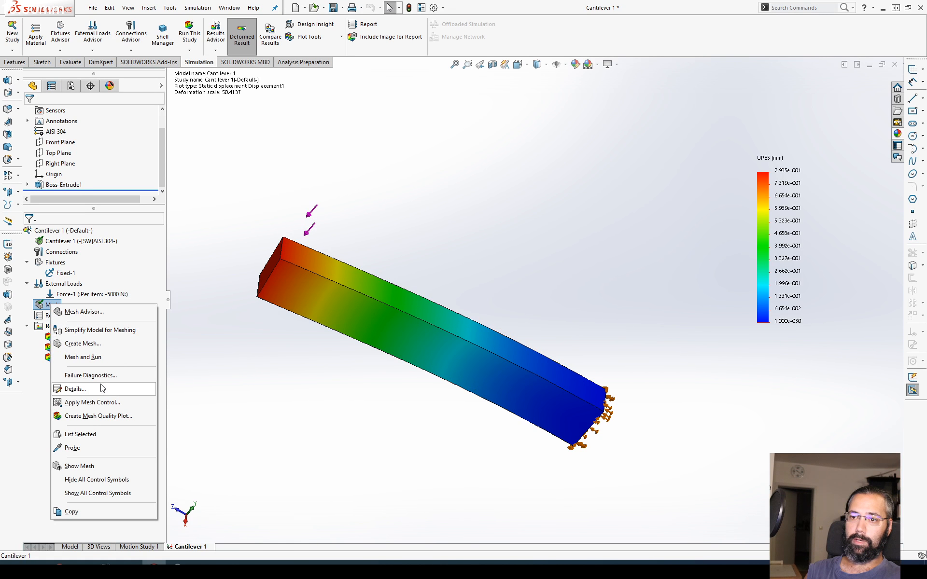
{"action": "left_click", "coordinate": [105, 343]}
{"action": "left_click", "coordinate": [489, 305]}
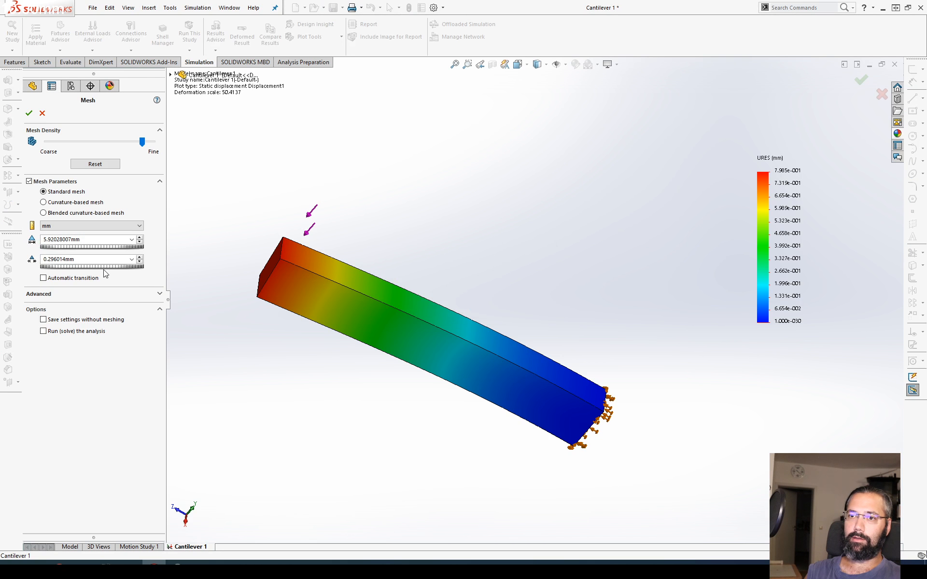
{"action": "left_click", "coordinate": [139, 243]}
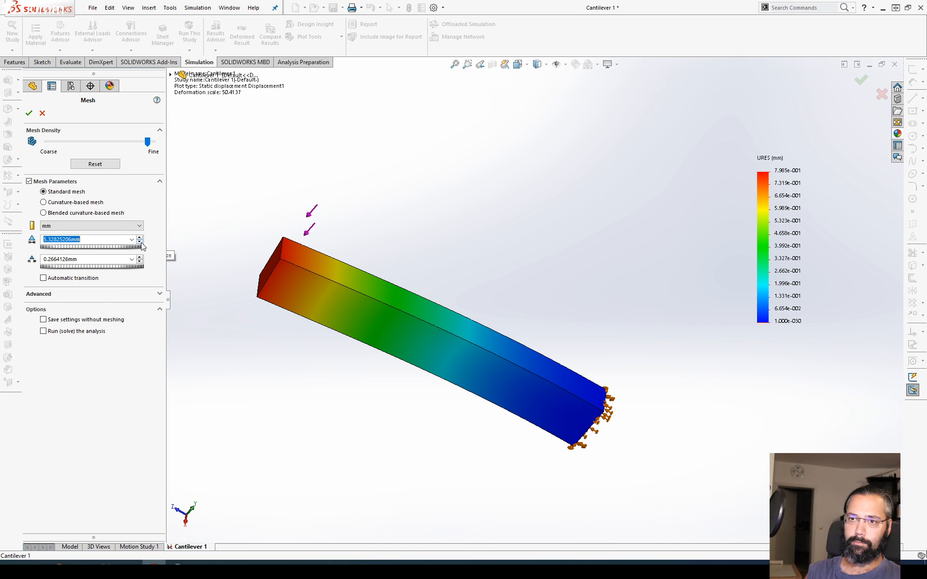
{"action": "left_click", "coordinate": [29, 113]}
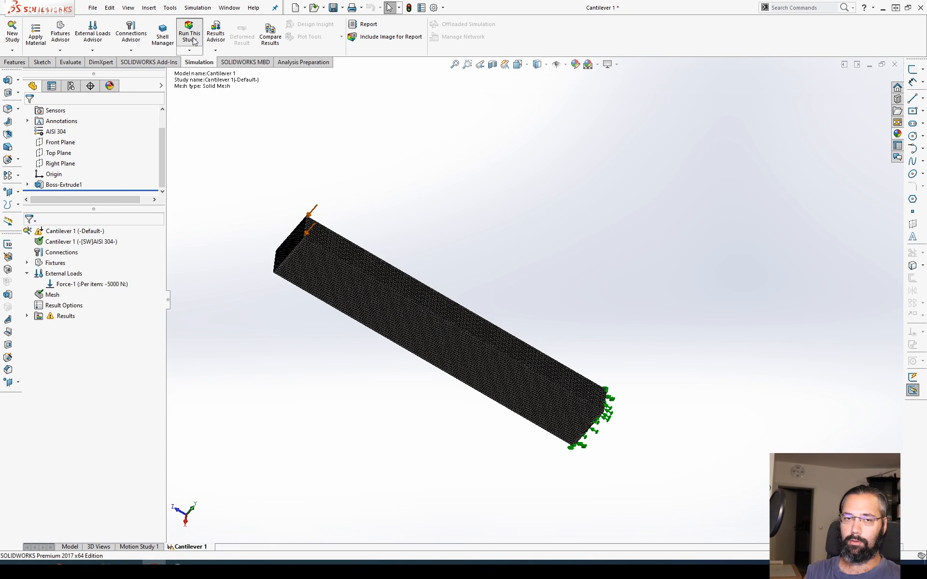
Rerun the study on the refined mesh and check its displacement plot against the max deflection in the Deflection sheet.
{"action": "left_click", "coordinate": [194, 40]}
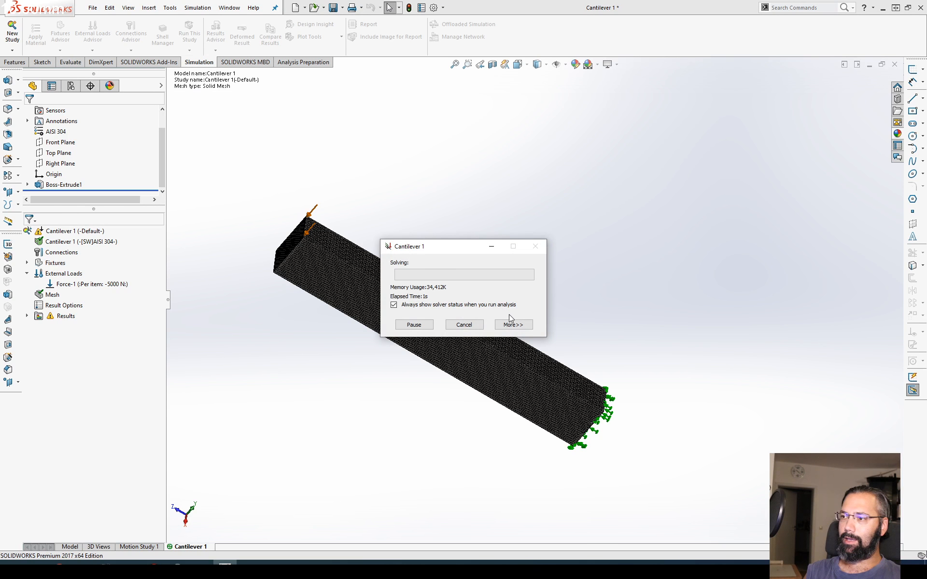
{"action": "left_click", "coordinate": [512, 324]}
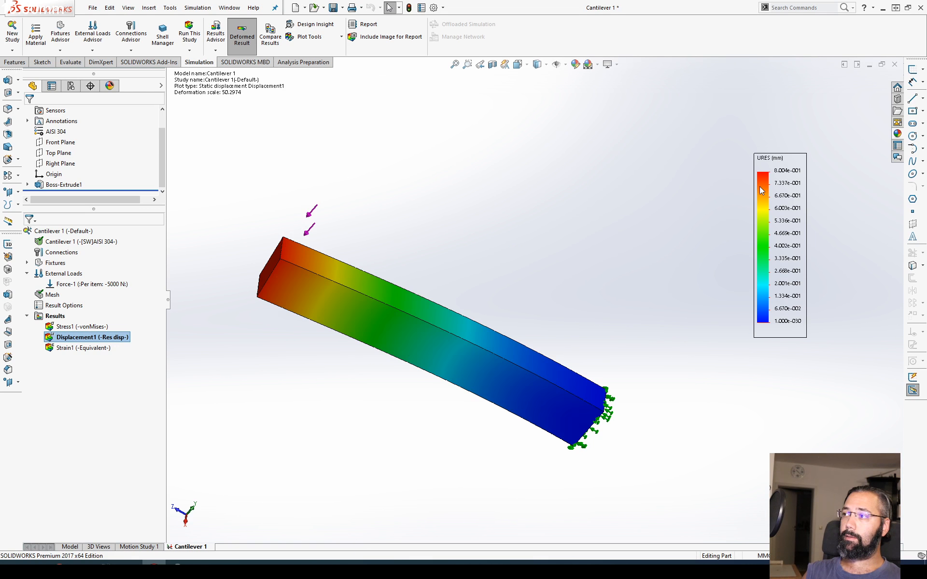
{"action": "key", "text": "alt+Tab"}
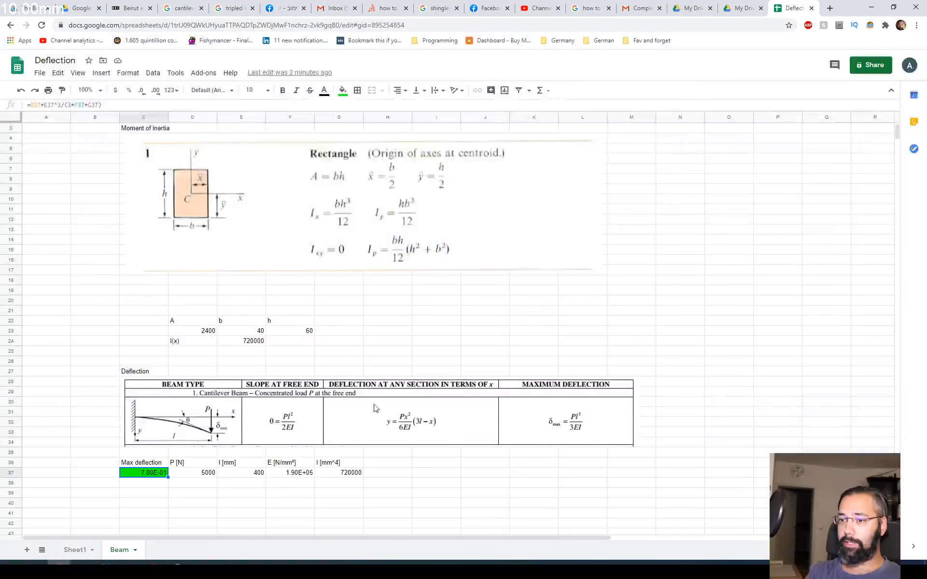
{"action": "key", "text": "alt+Tab"}
Remesh the beam with a coarse standard mesh using a 40.49471568 mm global element size and rerun the study.
{"action": "middle_click_drag", "start_coordinate": [377, 317], "coordinate": [426, 370]}
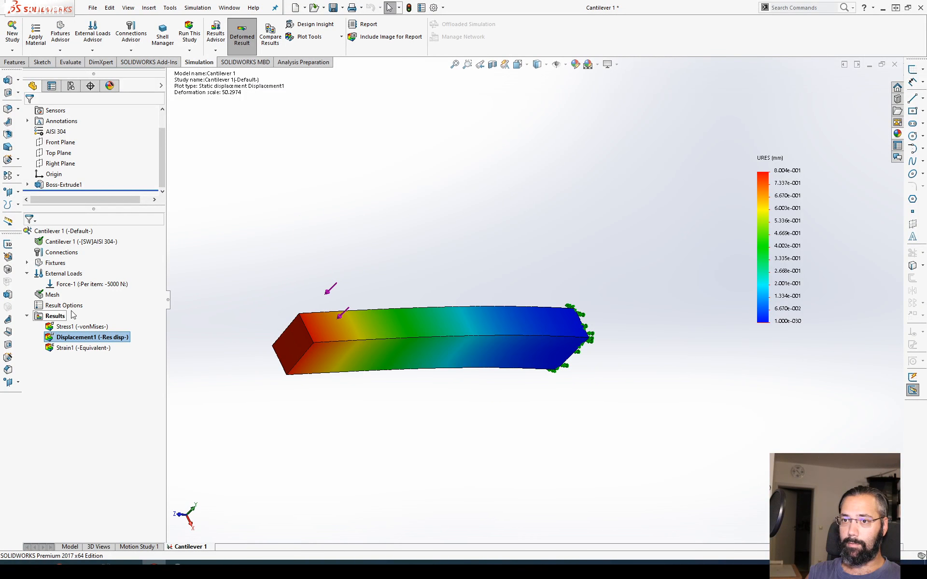
{"action": "left_click", "coordinate": [52, 295]}
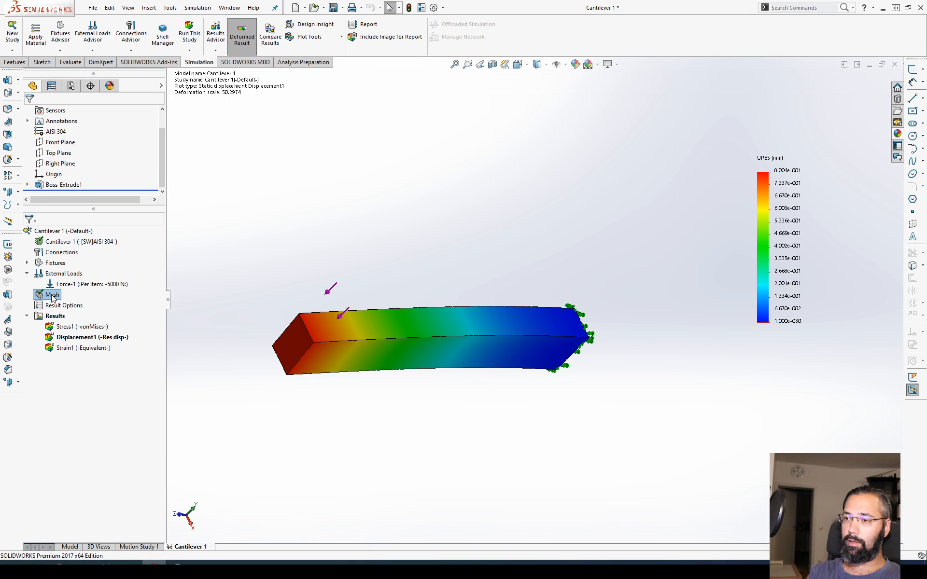
{"action": "right_click", "coordinate": [52, 296]}
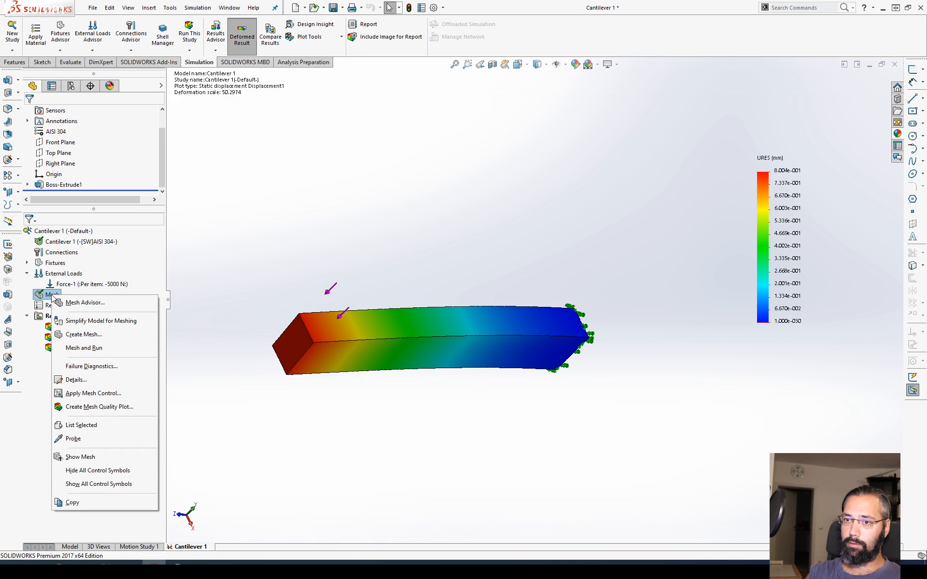
{"action": "left_click", "coordinate": [92, 347]}
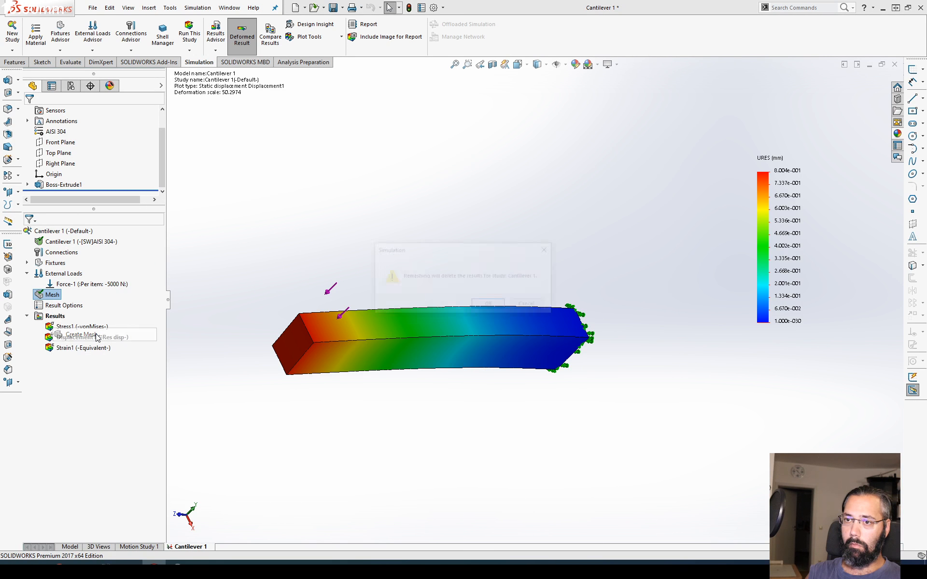
{"action": "left_click", "coordinate": [490, 304]}
{"action": "left_click_drag", "start_coordinate": [88, 247], "coordinate": [240, 244]}
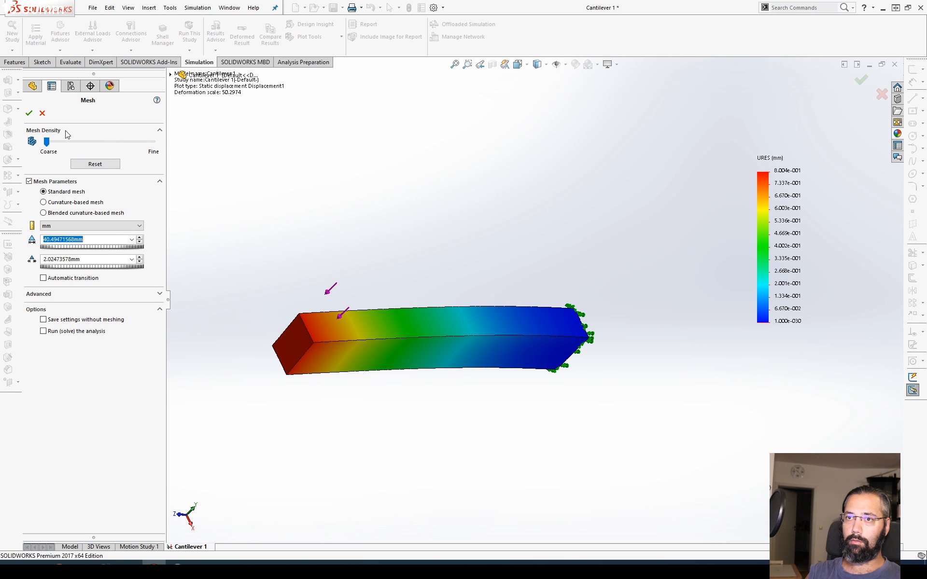
{"action": "left_click", "coordinate": [29, 113]}
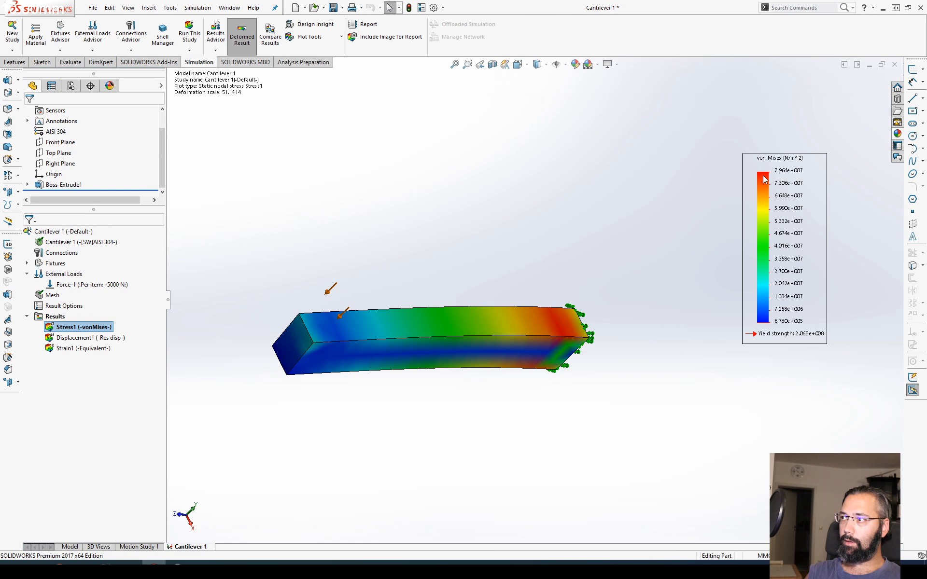
Examine the coarse-mesh von Mises stress distribution near the fixed end of the beam.
{"action": "key", "text": "alt+Tab"}
{"action": "key", "text": "alt+Tab"}
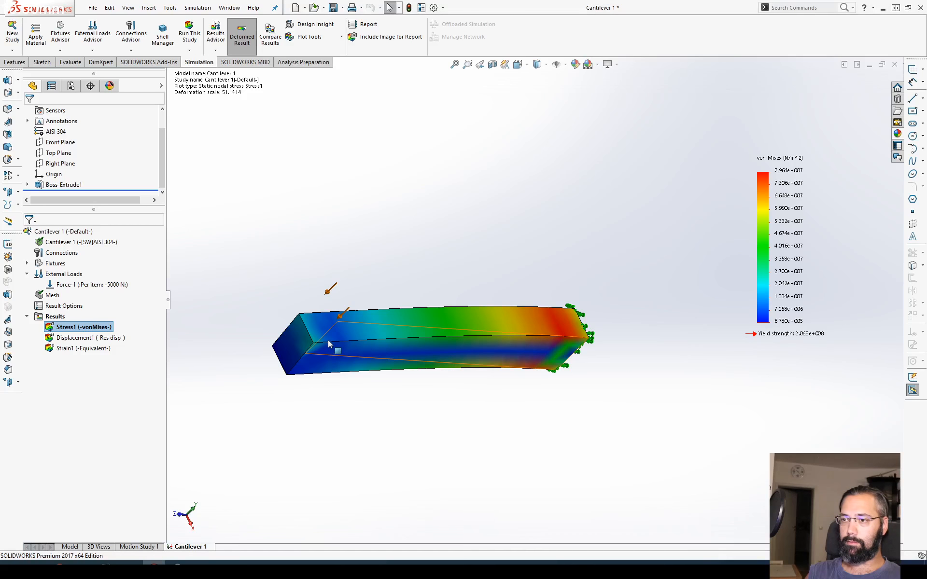
{"action": "middle_click_drag", "start_coordinate": [329, 344], "coordinate": [267, 237]}
{"action": "scroll", "coordinate": [638, 306], "scroll_direction": "down", "scroll_amount": 5}
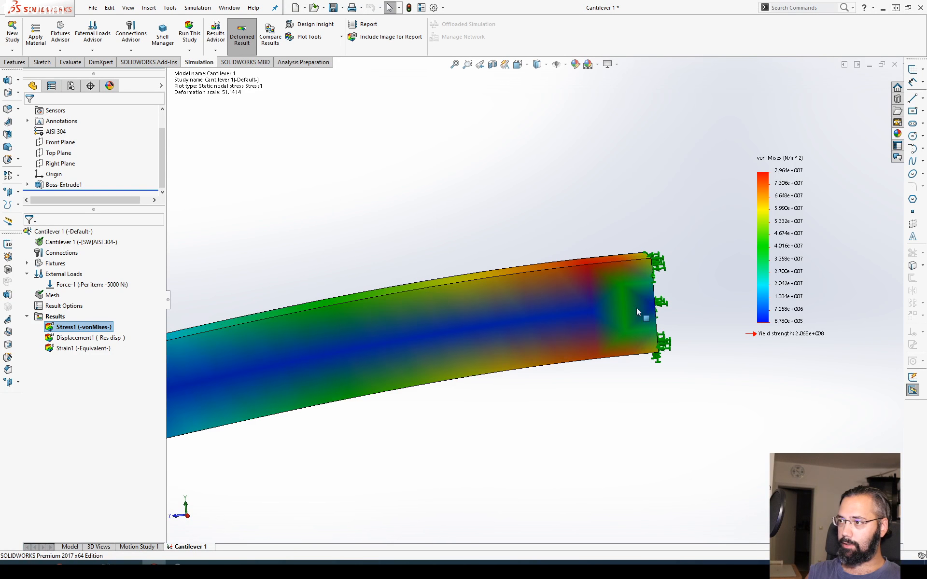
{"action": "middle_click_drag", "start_coordinate": [550, 314], "coordinate": [566, 279]}
{"action": "scroll", "coordinate": [580, 378], "scroll_direction": "up", "scroll_amount": 5}
{"action": "middle_click_drag", "start_coordinate": [513, 348], "coordinate": [480, 372]}
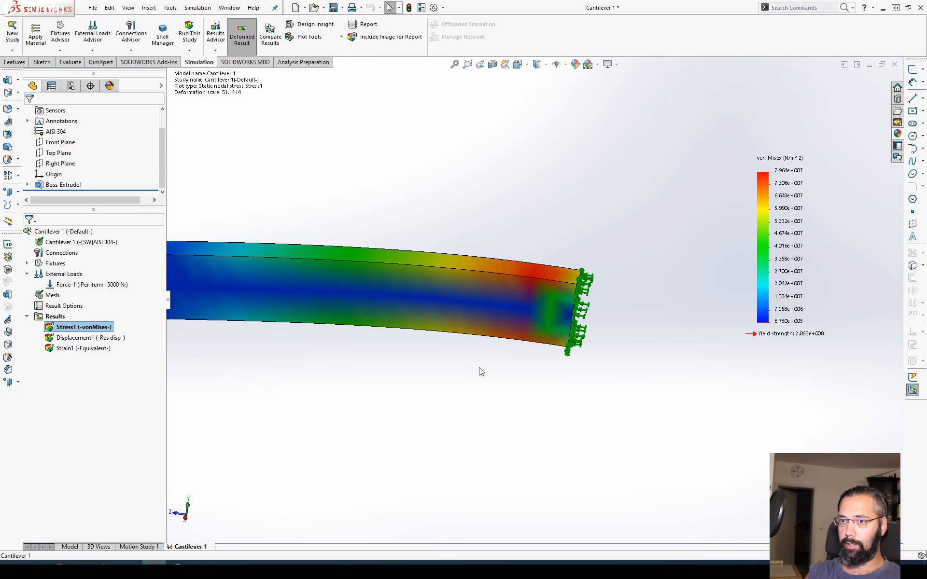
Remesh the beam with a standard mesh using a smaller global element size than the coarse mesh.
{"action": "left_click", "coordinate": [49, 295]}
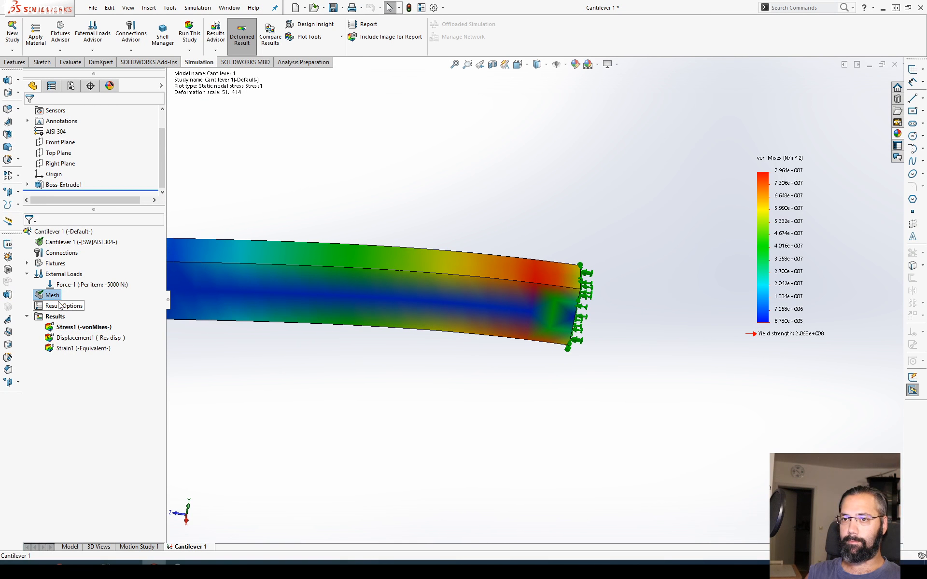
{"action": "right_click", "coordinate": [44, 296]}
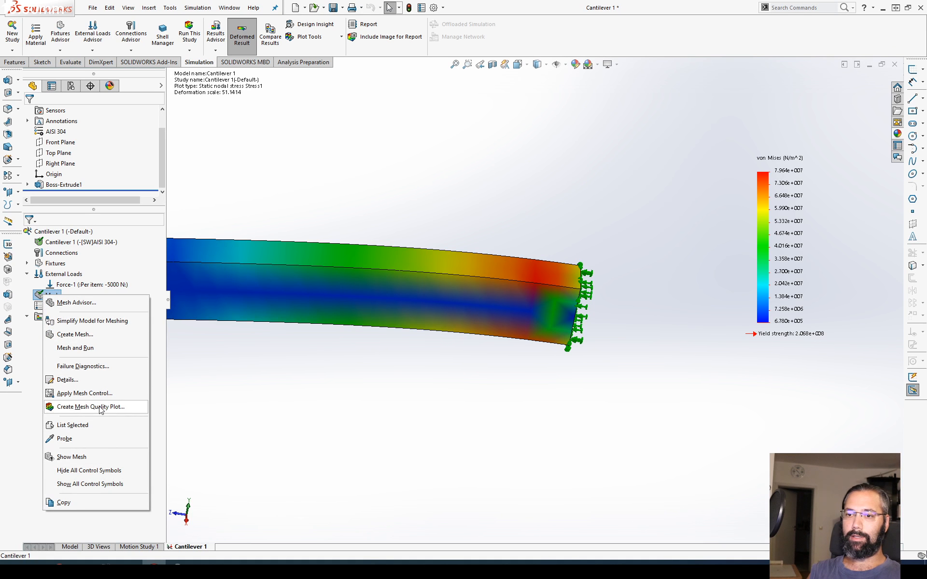
{"action": "left_click", "coordinate": [77, 335]}
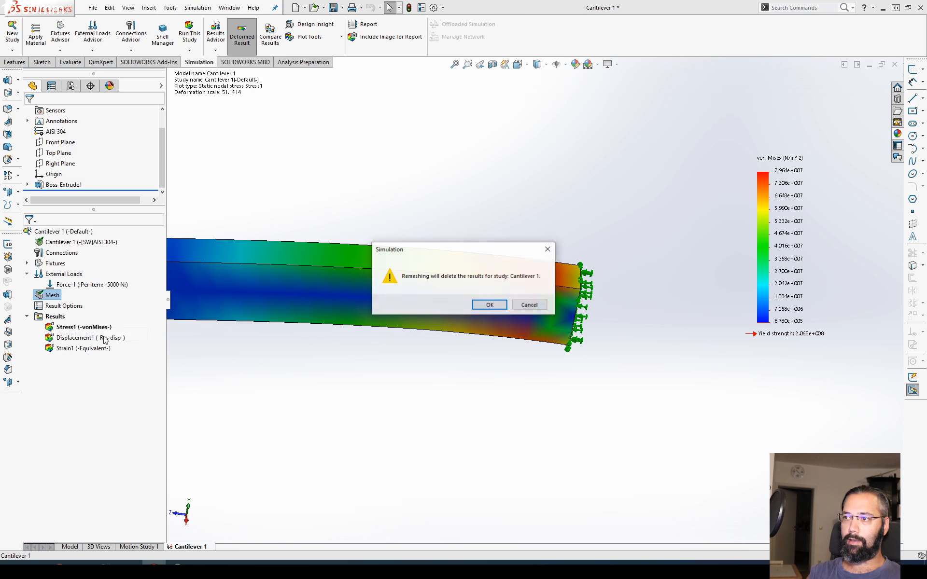
{"action": "left_click", "coordinate": [486, 305]}
{"action": "double_click", "coordinate": [90, 240]}
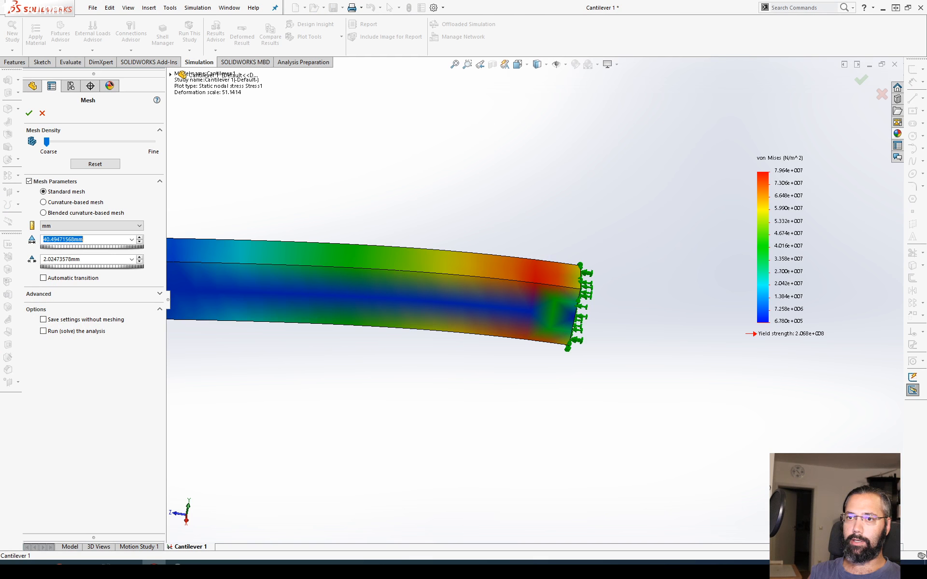
{"action": "left_click", "coordinate": [29, 113]}
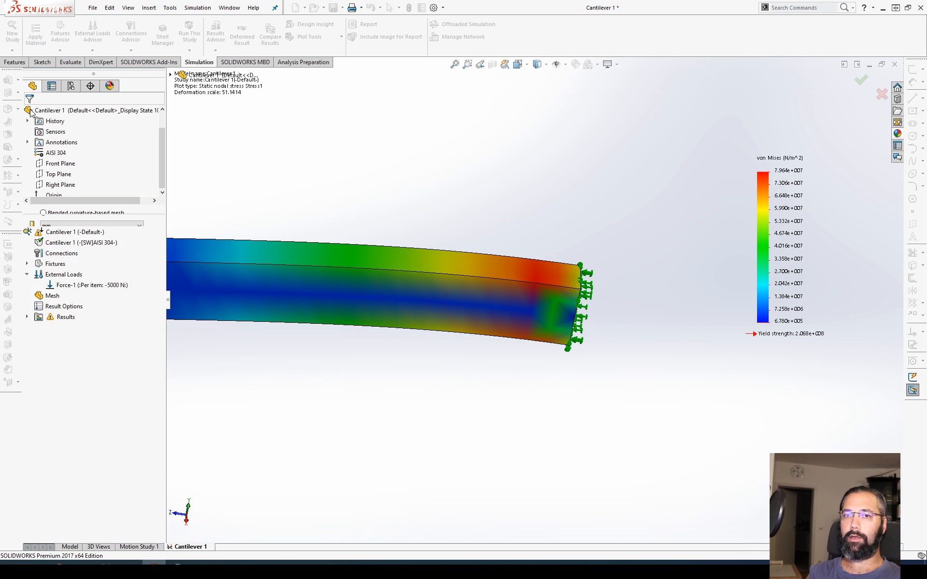
Rerun the study on the medium mesh and display its displacement plot.
{"action": "scroll", "coordinate": [544, 302], "scroll_direction": "up", "scroll_amount": 3}
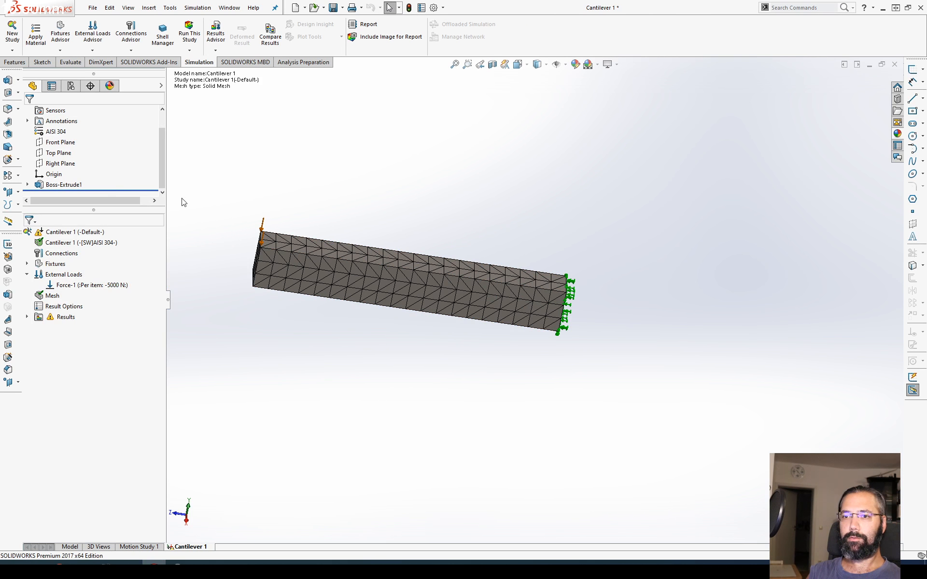
{"action": "left_click", "coordinate": [188, 33]}
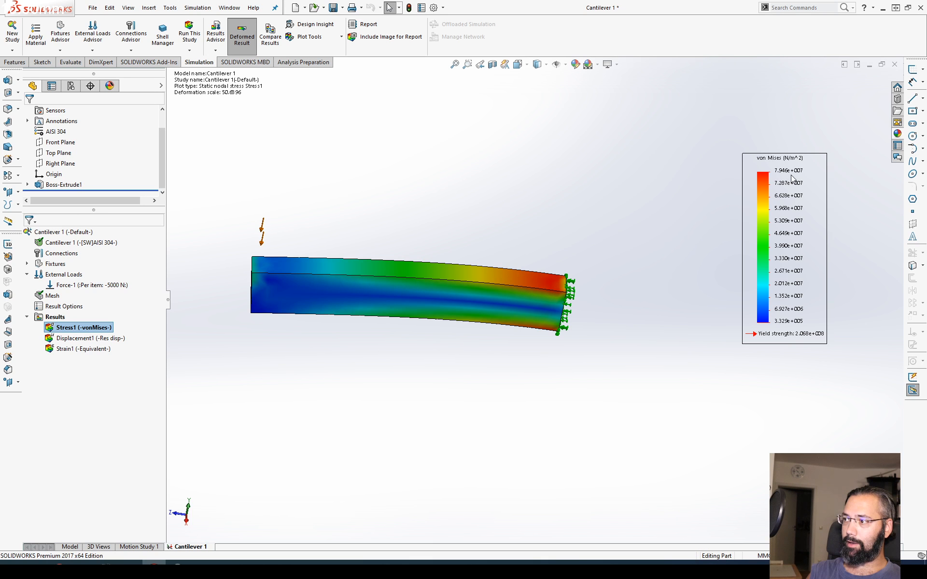
{"action": "double_click", "coordinate": [109, 339]}
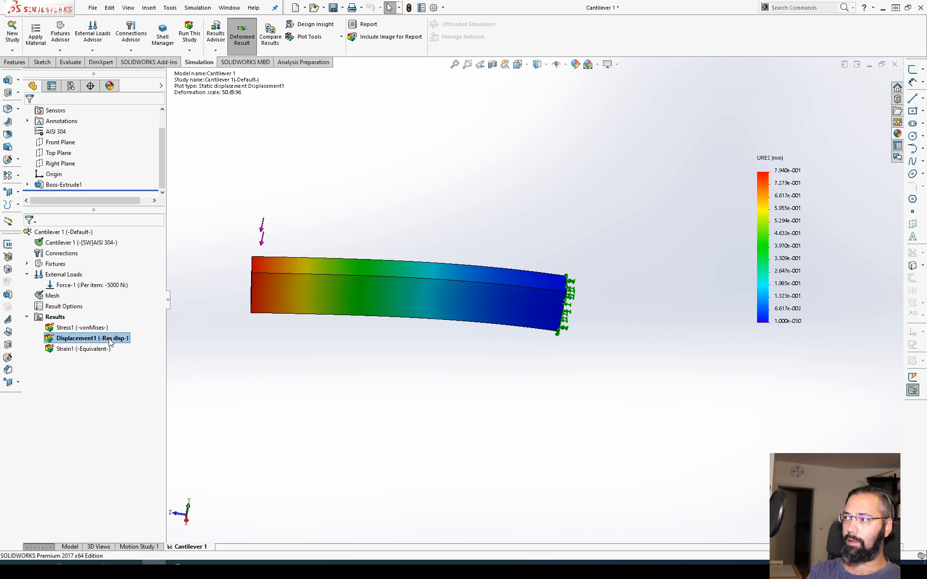
Remesh the beam with a standard mesh using a 10 mm global element size.
{"action": "middle_click_drag", "start_coordinate": [385, 318], "coordinate": [413, 390]}
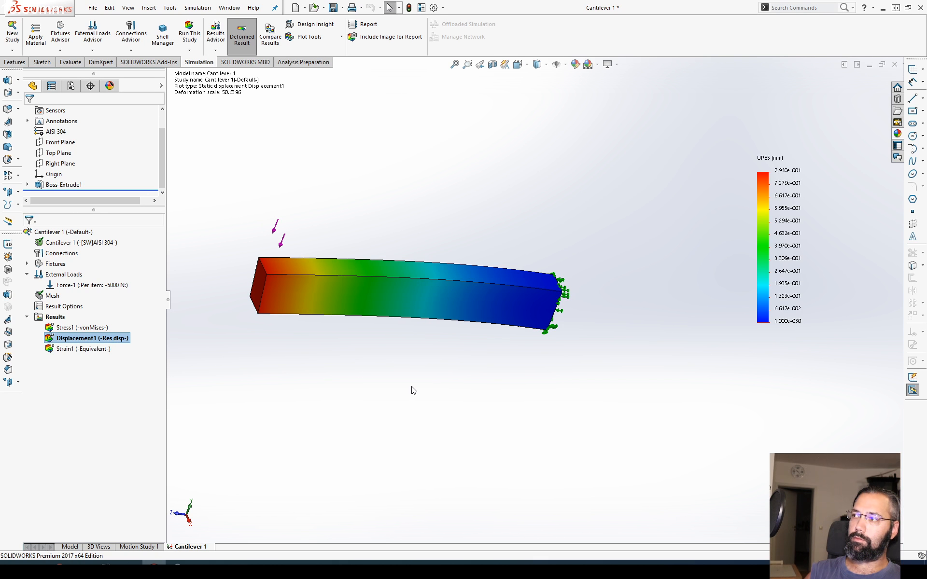
{"action": "scroll", "coordinate": [414, 292], "scroll_direction": "down", "scroll_amount": 5}
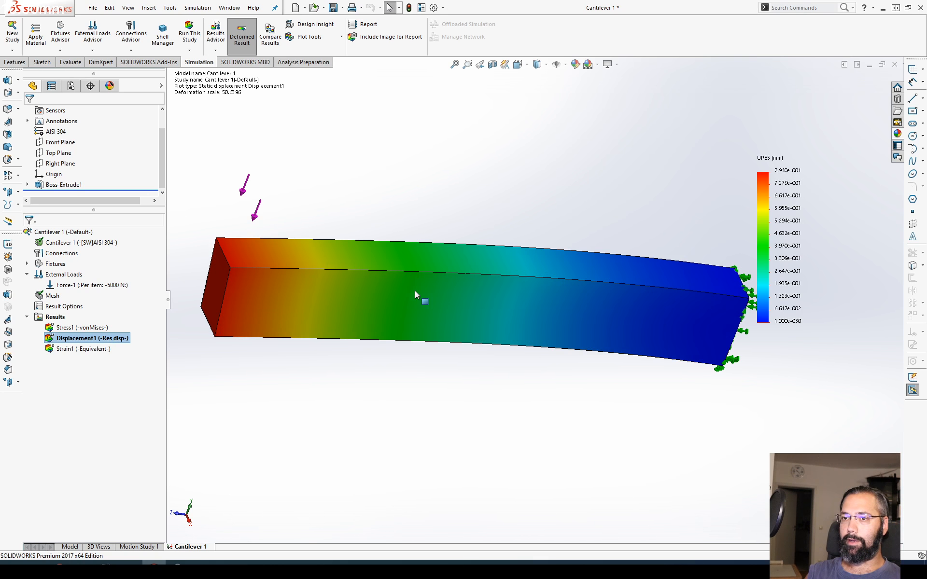
{"action": "right_click", "coordinate": [76, 298]}
{"action": "left_click", "coordinate": [99, 339]}
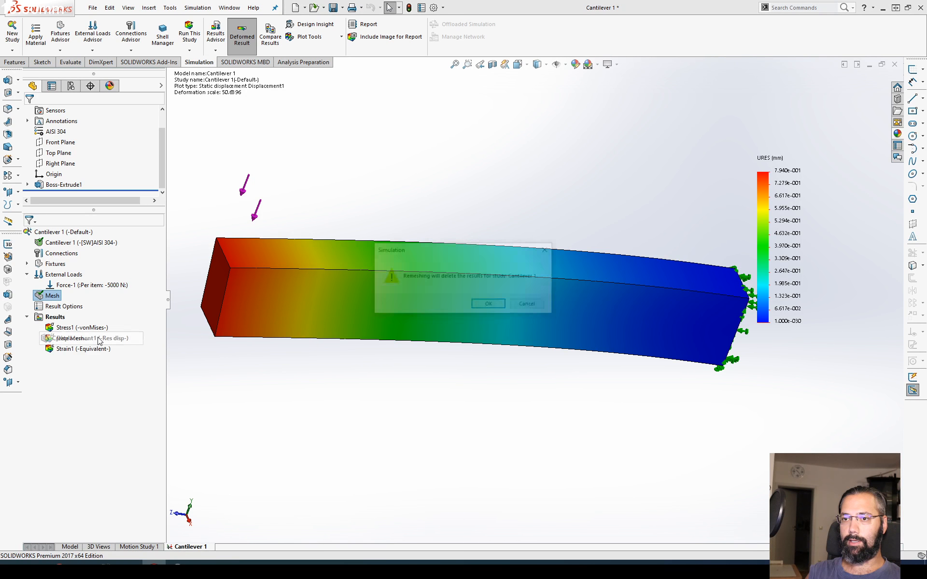
{"action": "left_click", "coordinate": [487, 304]}
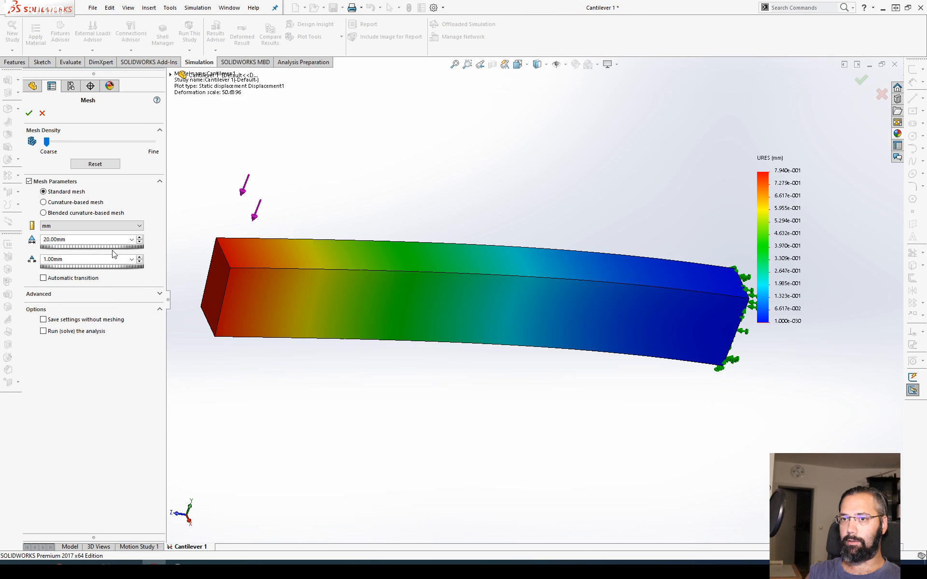
{"action": "left_click_drag", "start_coordinate": [106, 247], "coordinate": [95, 247]}
{"action": "double_click", "coordinate": [96, 241]}
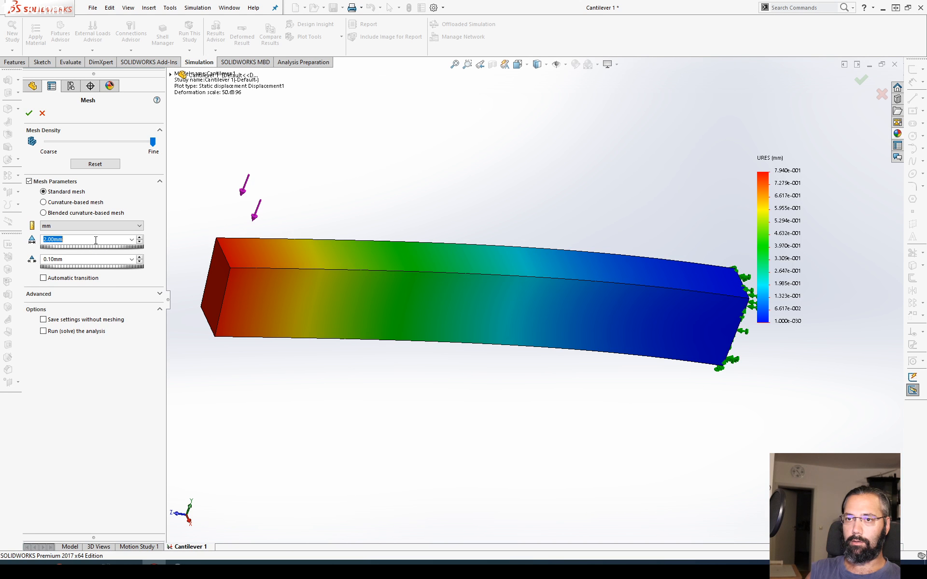
{"action": "left_click", "coordinate": [29, 113]}
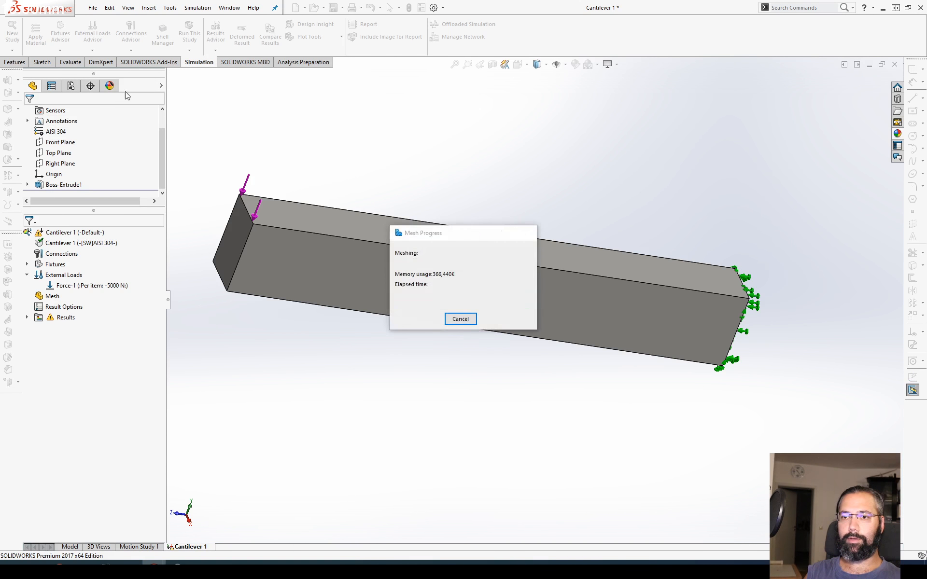
Rerun the study on the 10 mm mesh and display its resultant displacement plot.
{"action": "left_click", "coordinate": [189, 33]}
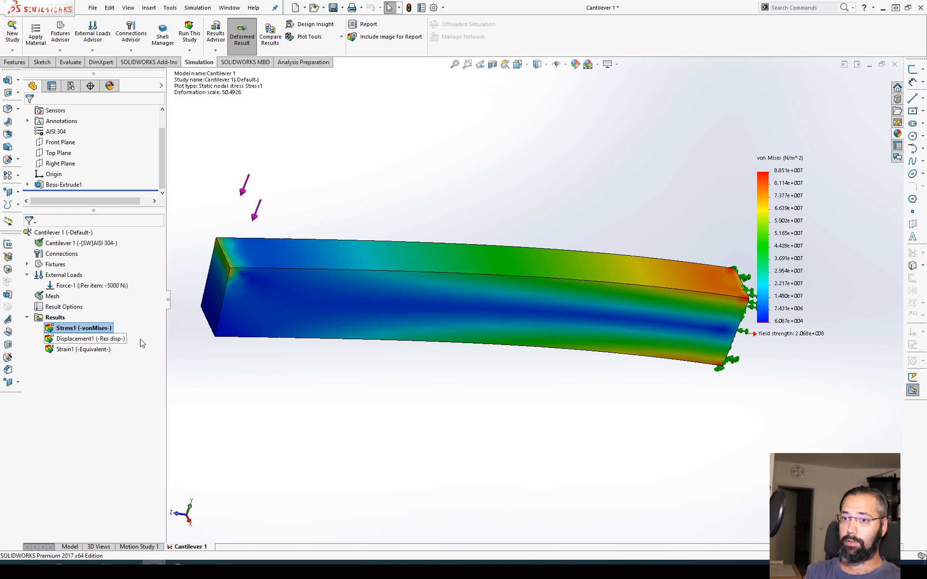
{"action": "double_click", "coordinate": [95, 340]}
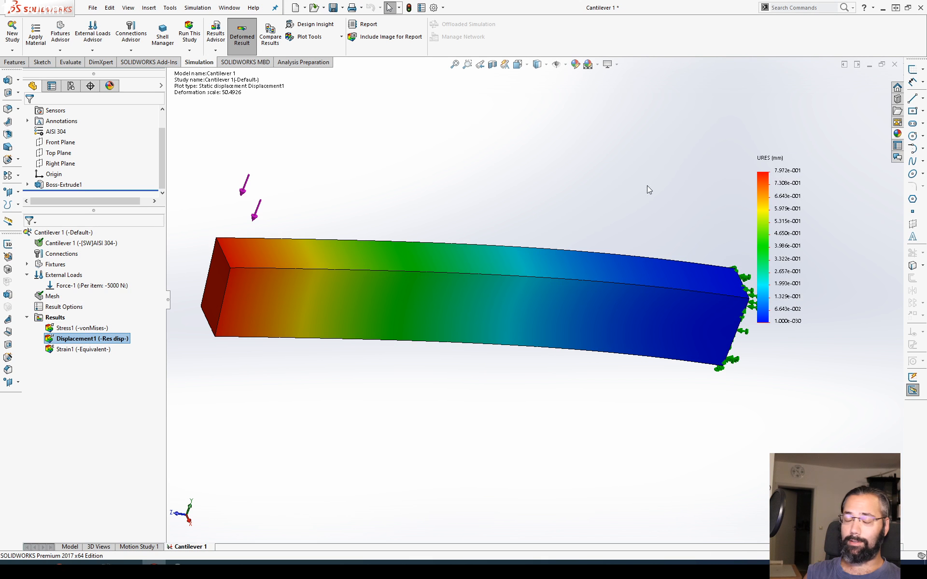
{"action": "right_click", "coordinate": [473, 173]}
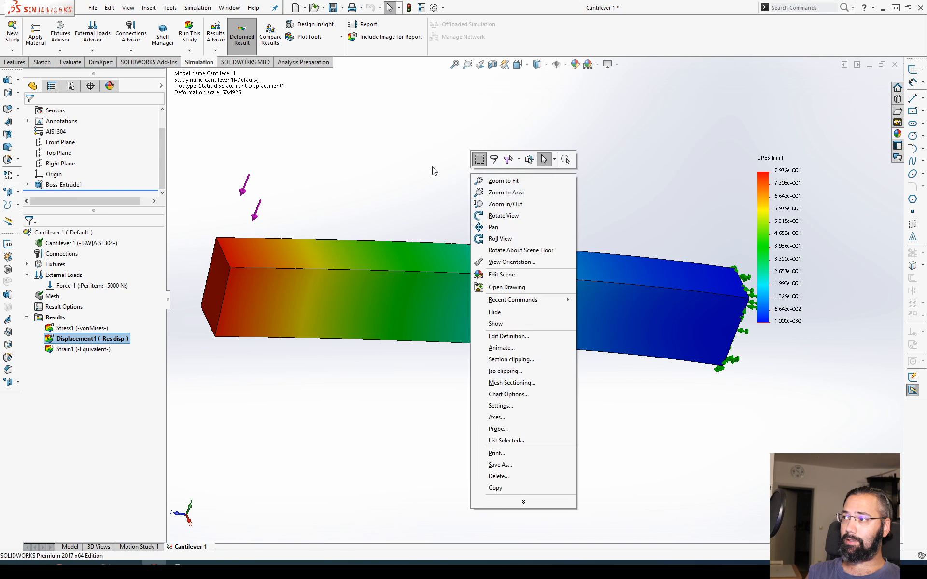
{"action": "left_click", "coordinate": [432, 168]}
Remesh the beam with a finer standard mesh using a 5 mm global element size.
{"action": "right_click", "coordinate": [52, 296]}
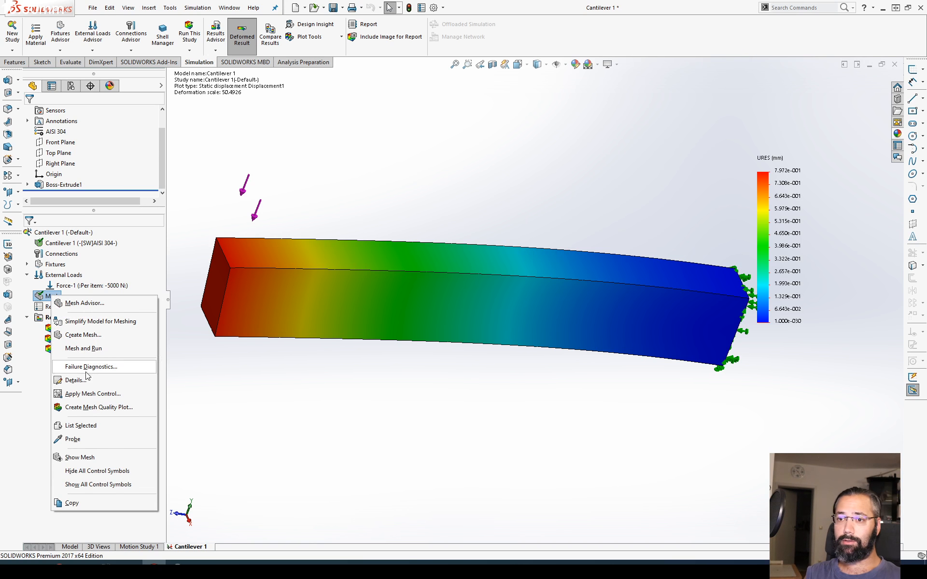
{"action": "left_click", "coordinate": [82, 334]}
{"action": "key", "text": "Return"}
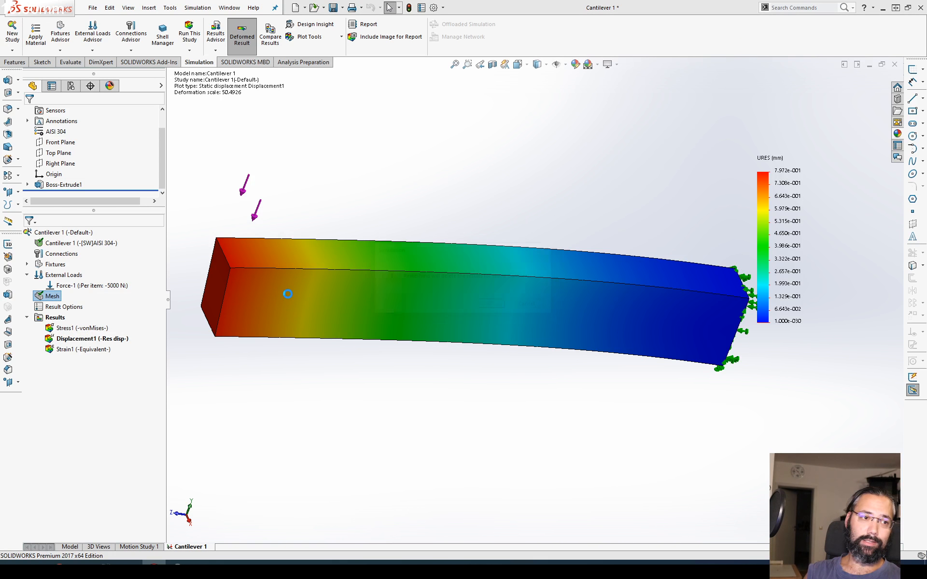
{"action": "double_click", "coordinate": [59, 239]}
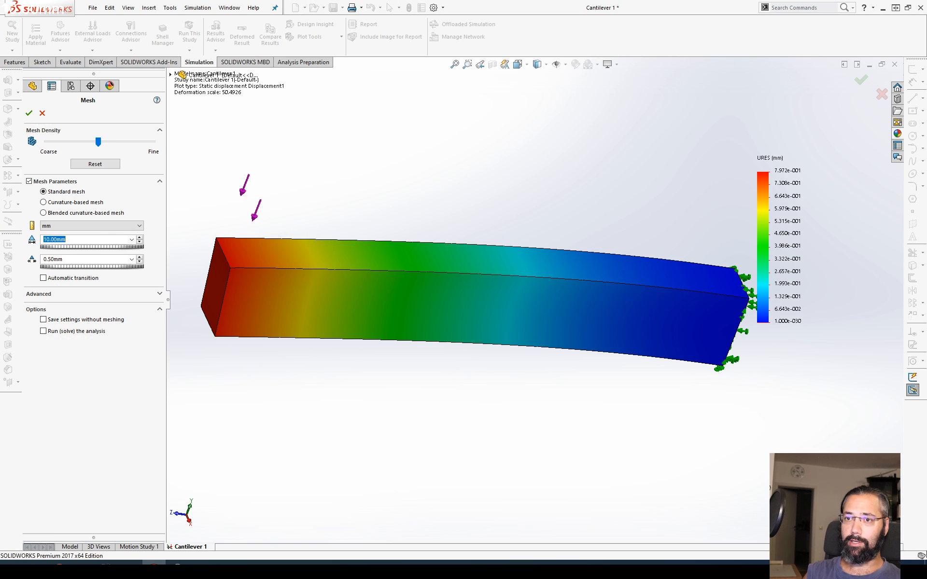
{"action": "type", "text": "5"}
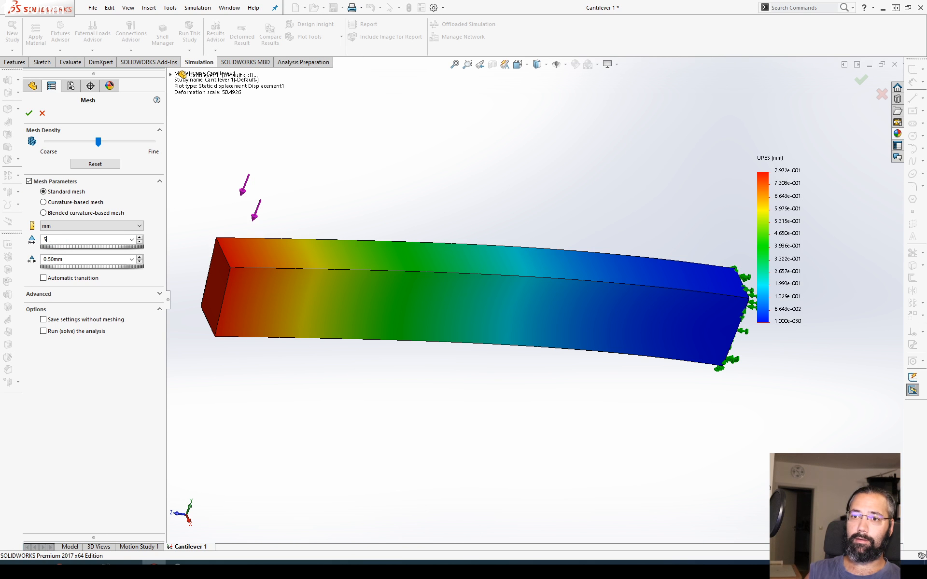
{"action": "left_click", "coordinate": [29, 113]}
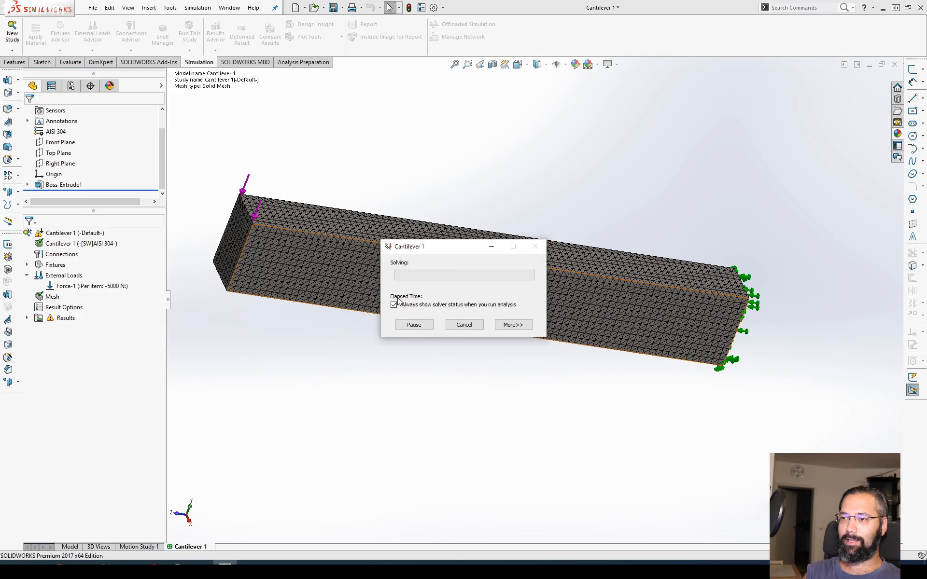
Solve the study on the 5 mm mesh and display its resultant displacement plot.
{"action": "left_click", "coordinate": [499, 321]}
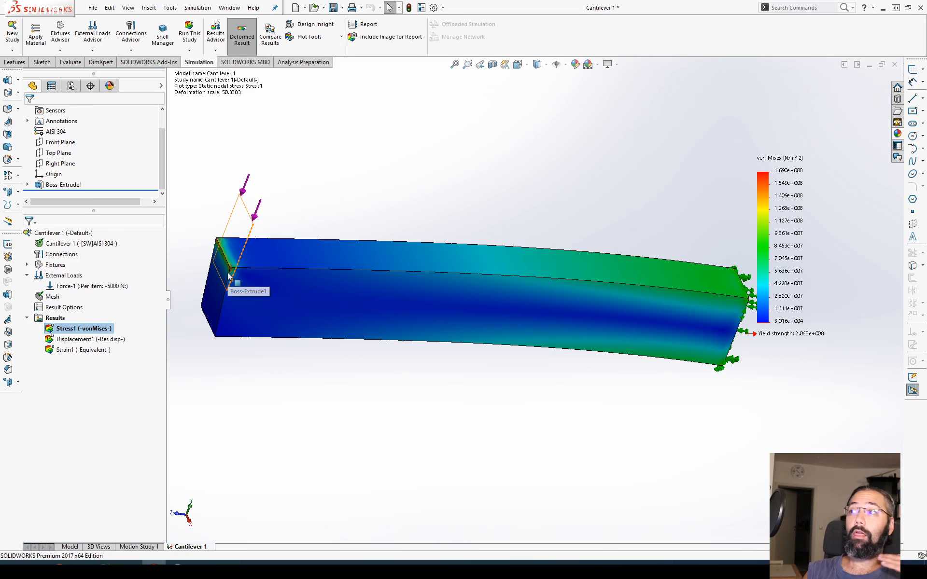
{"action": "double_click", "coordinate": [82, 340]}
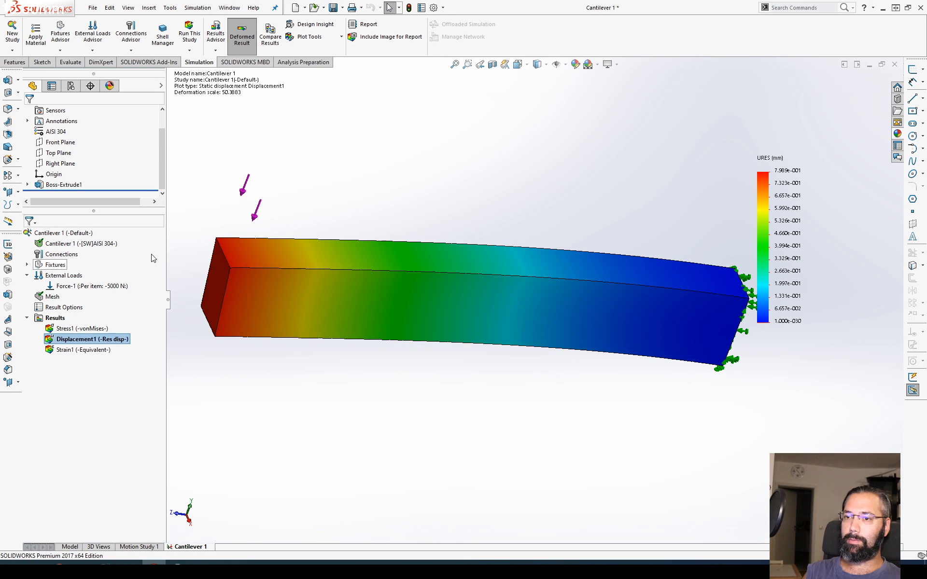
Define an additional displacement plot showing the UY: Y Displacement component in mm, and inspect it on the deformed beam.
{"action": "right_click", "coordinate": [45, 319]}
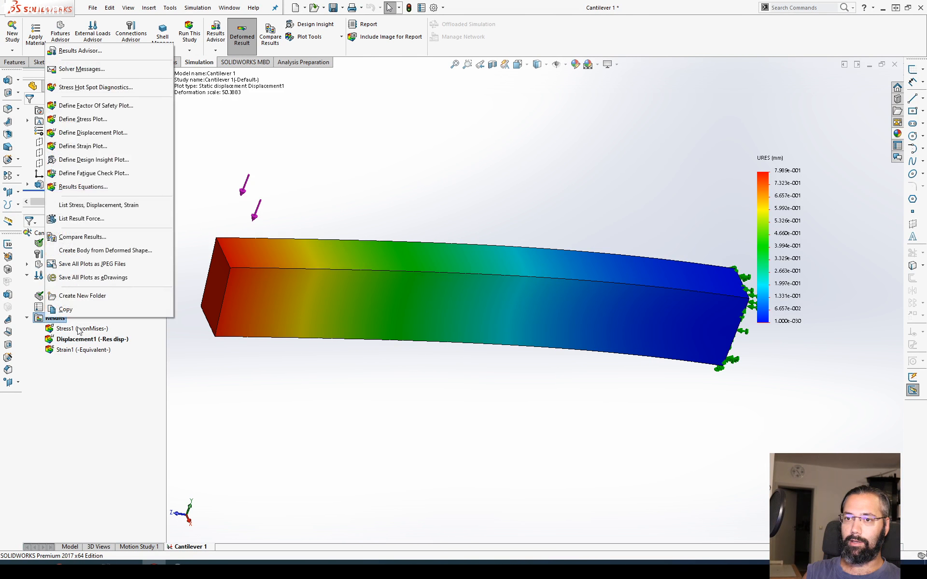
{"action": "left_click", "coordinate": [128, 136]}
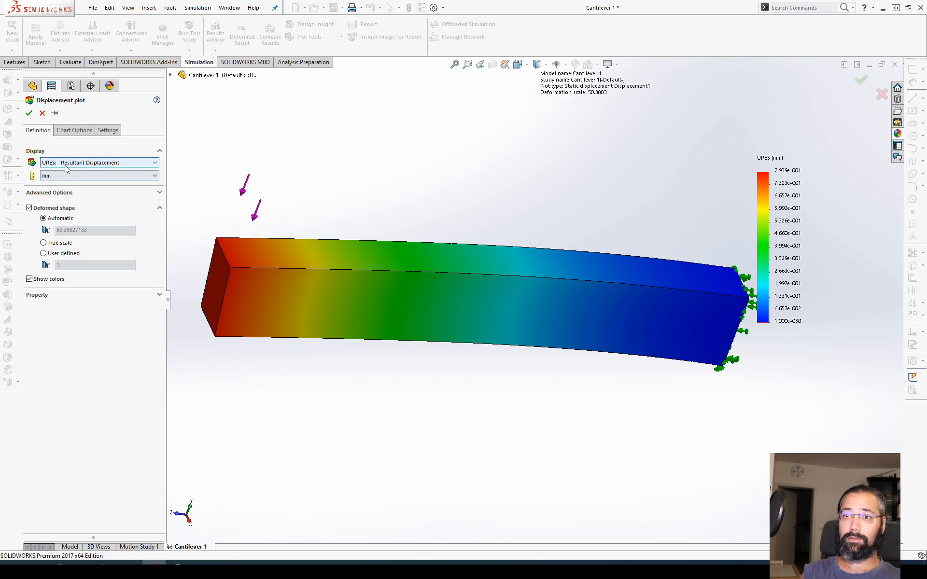
{"action": "left_click", "coordinate": [66, 167]}
{"action": "left_click", "coordinate": [68, 177]}
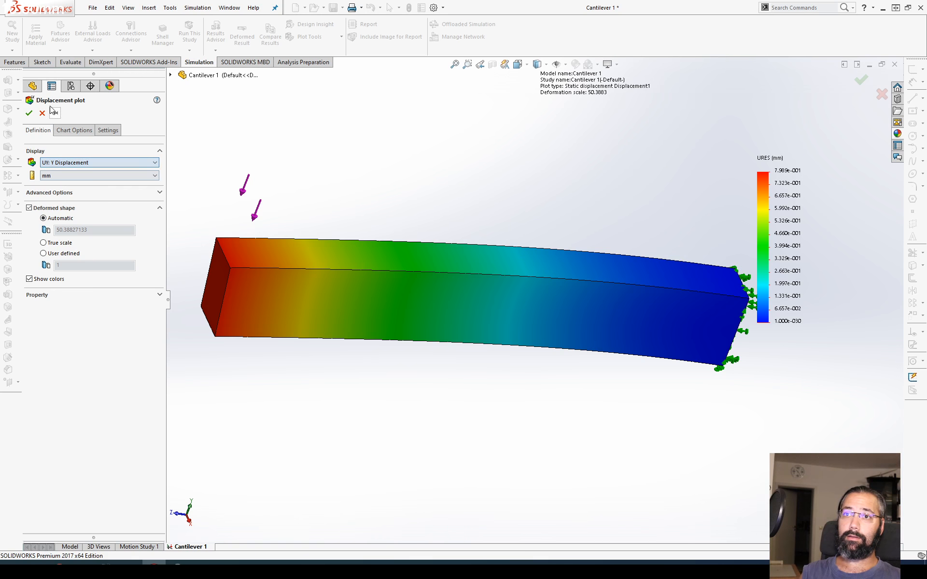
{"action": "left_click", "coordinate": [29, 113]}
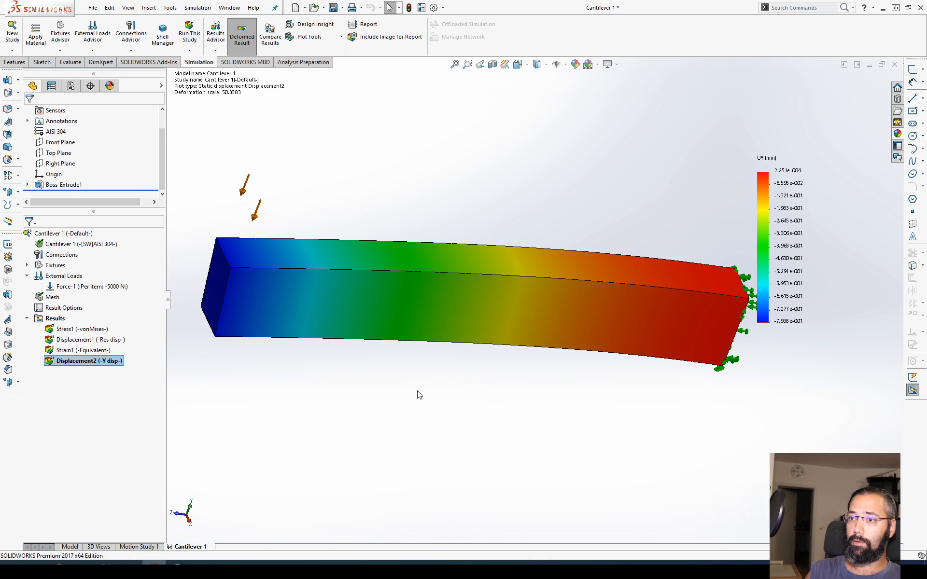
{"action": "middle_click_drag", "start_coordinate": [418, 393], "coordinate": [380, 379]}
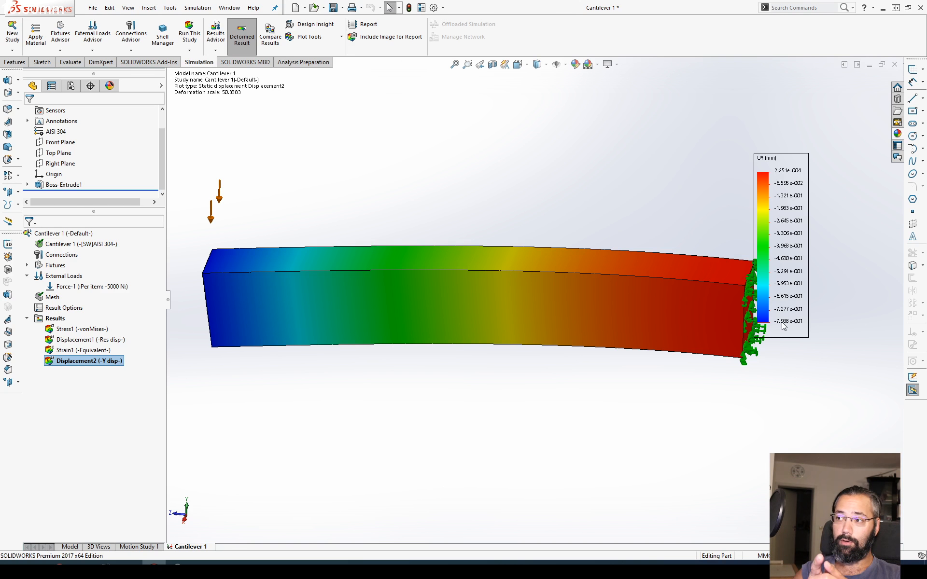
{"action": "middle_click_drag", "start_coordinate": [491, 494], "coordinate": [570, 502]}
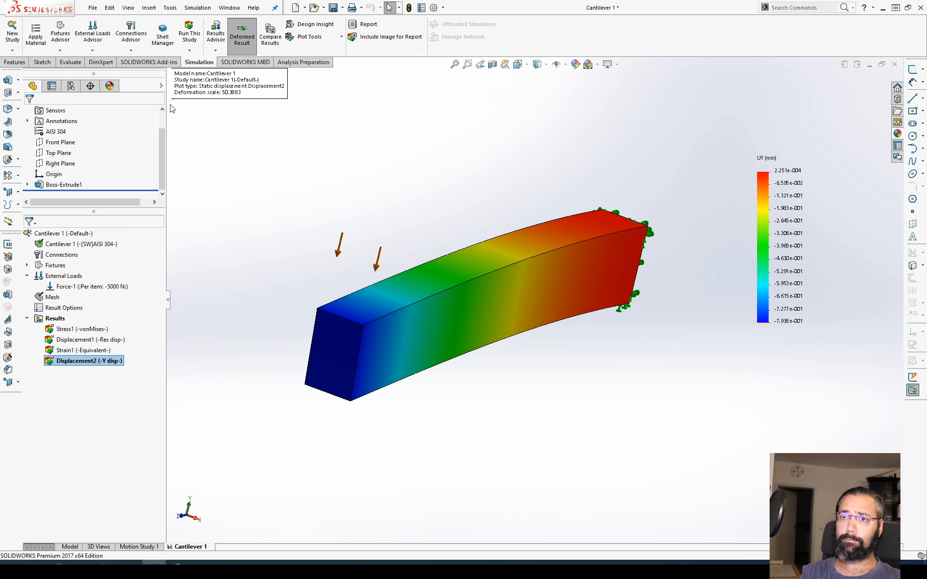
Animate the Y displacement plot, raise the playback speed to 200, and close the animation.
{"action": "left_click_drag", "start_coordinate": [120, 211], "coordinate": [125, 263]}
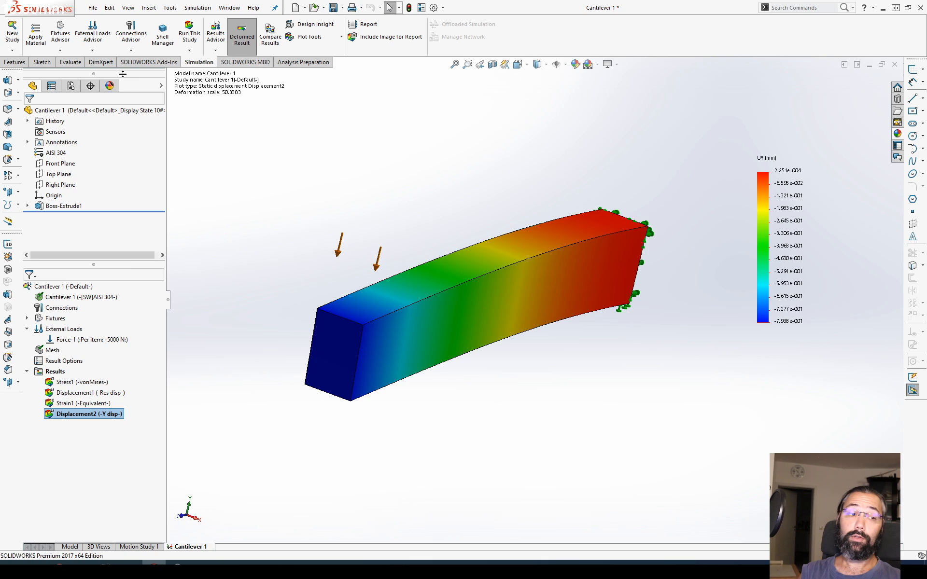
{"action": "left_click", "coordinate": [330, 39]}
{"action": "left_click", "coordinate": [310, 119]}
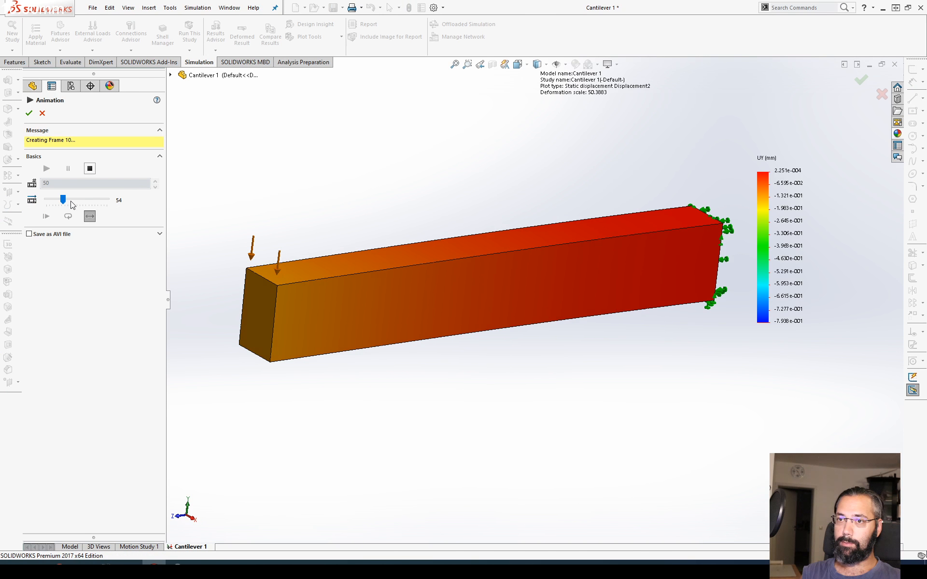
{"action": "left_click", "coordinate": [93, 200]}
{"action": "left_click", "coordinate": [95, 200]}
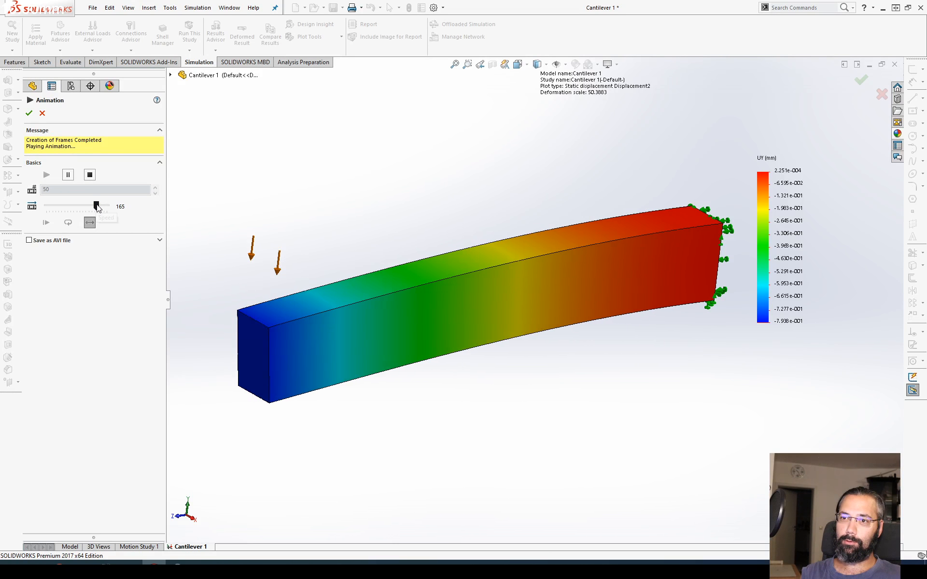
{"action": "left_click_drag", "start_coordinate": [97, 206], "coordinate": [131, 204]}
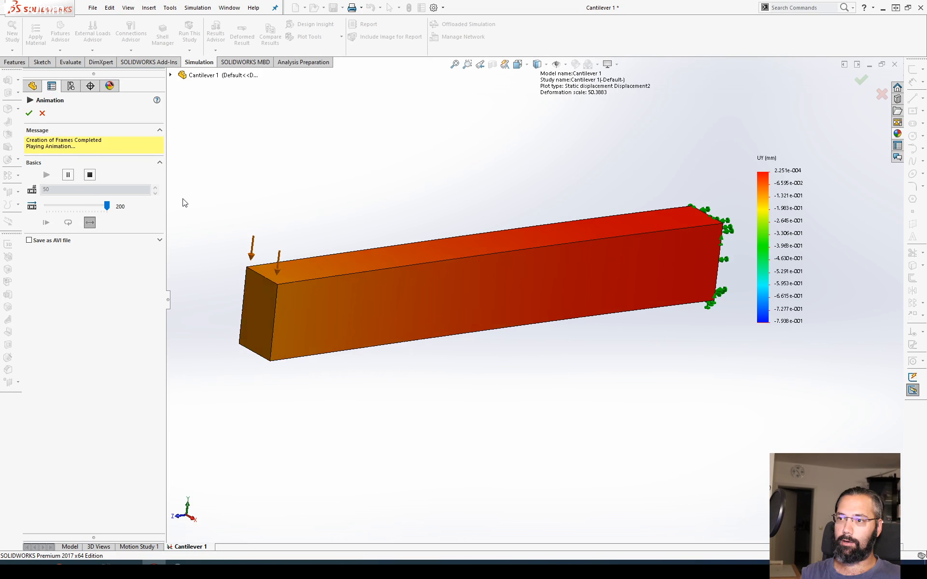
{"action": "left_click", "coordinate": [29, 113]}
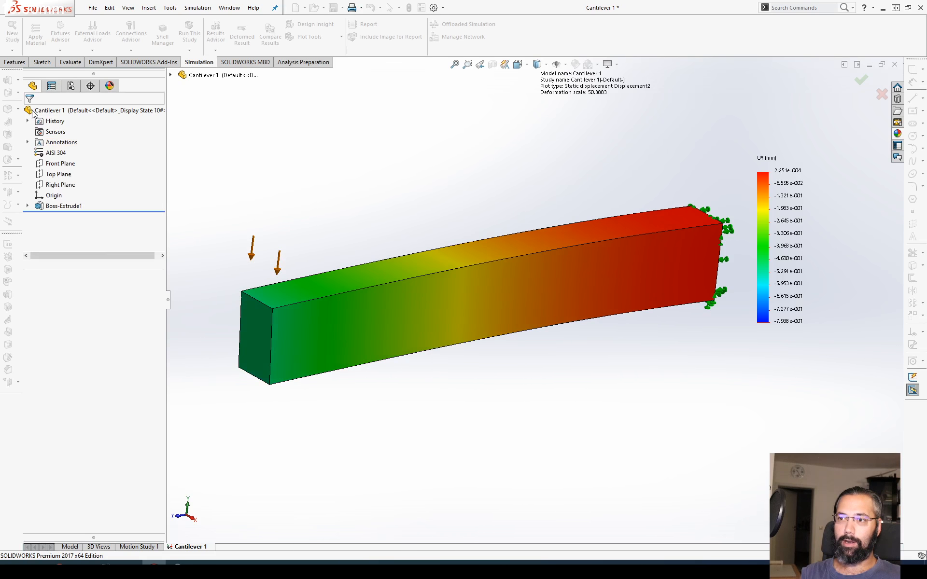
Orient the beam to a straight side view and move the UY colour legend further away from its fixed end.
{"action": "middle_click_drag", "start_coordinate": [267, 170], "coordinate": [263, 170]}
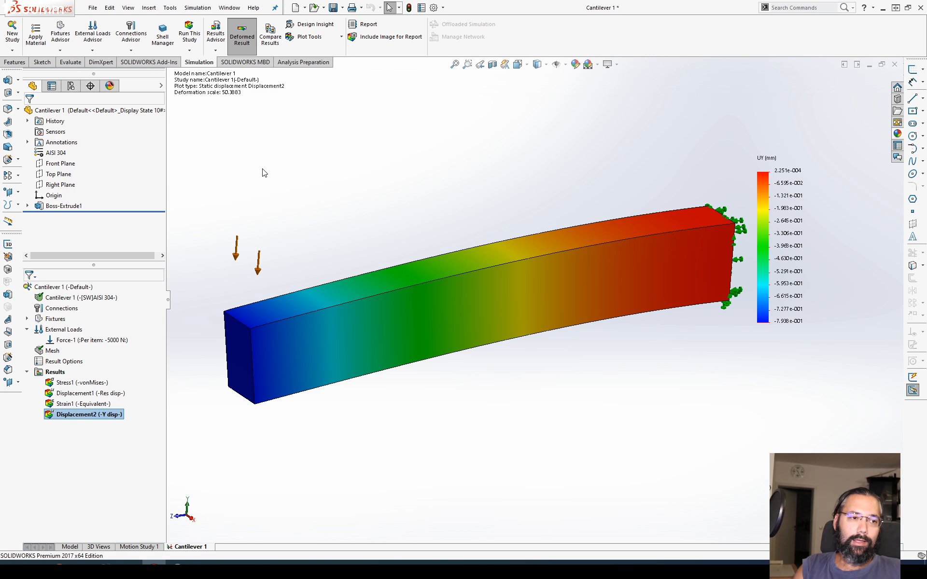
{"action": "middle_click_drag", "start_coordinate": [348, 219], "coordinate": [384, 240]}
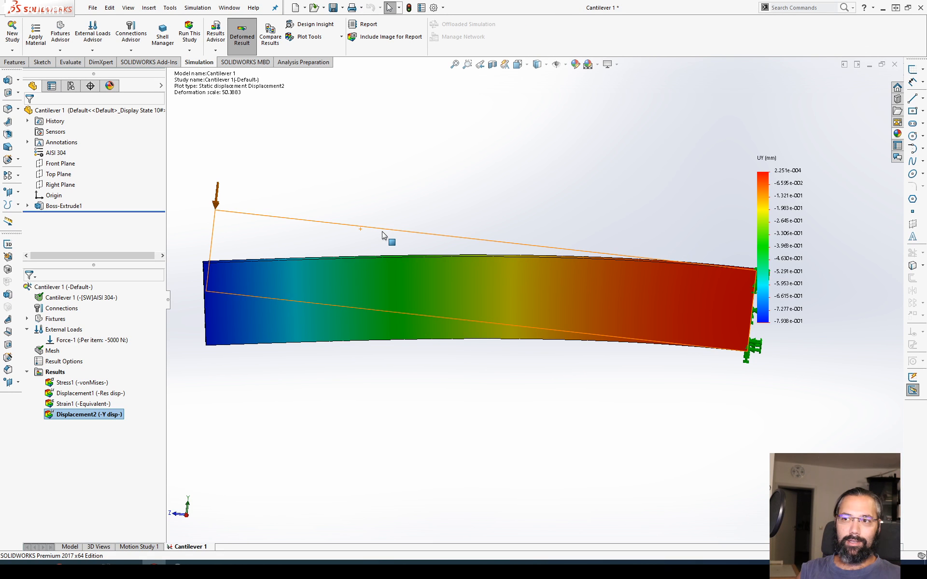
{"action": "middle_click_drag", "start_coordinate": [384, 240], "coordinate": [422, 172]}
{"action": "middle_click_drag", "start_coordinate": [549, 282], "coordinate": [641, 366]}
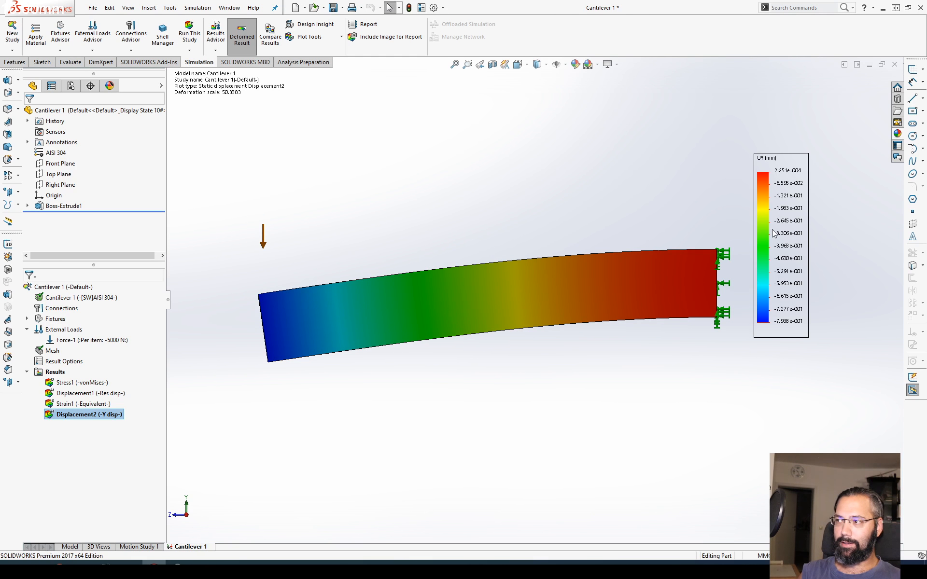
{"action": "left_click_drag", "start_coordinate": [774, 231], "coordinate": [835, 205]}
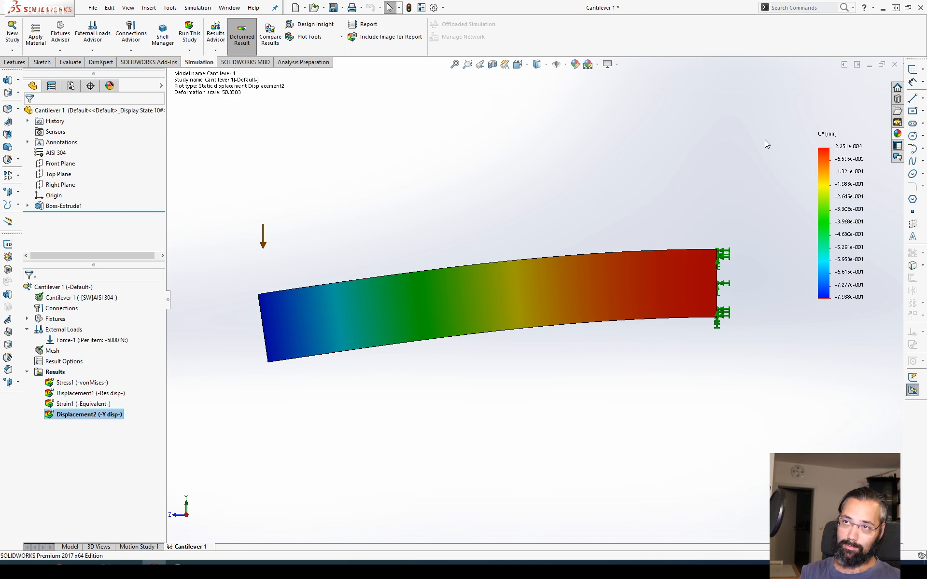
Turn off the deformed result so the Y displacement colours are shown on the undeformed beam.
{"action": "left_click", "coordinate": [319, 42]}
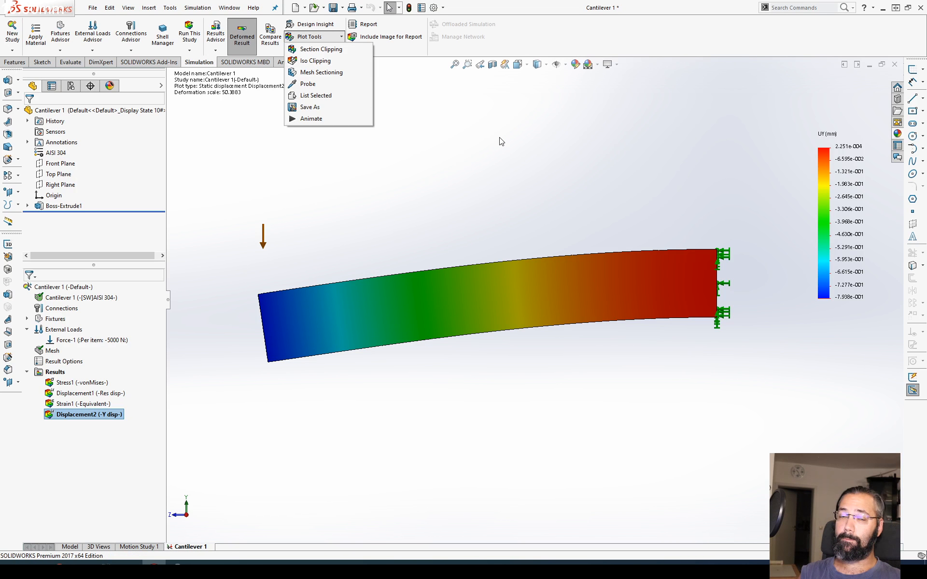
{"action": "left_click", "coordinate": [514, 140]}
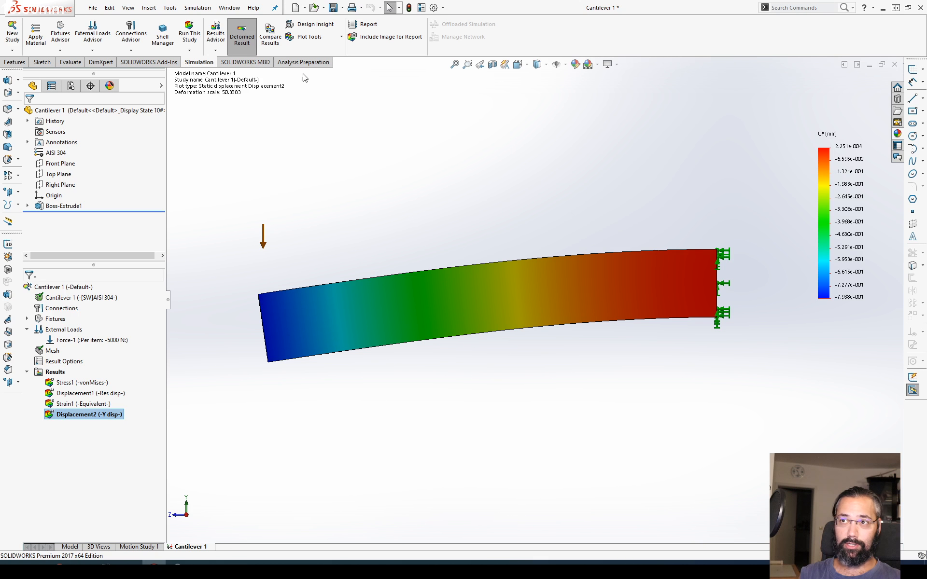
{"action": "left_click", "coordinate": [246, 45]}
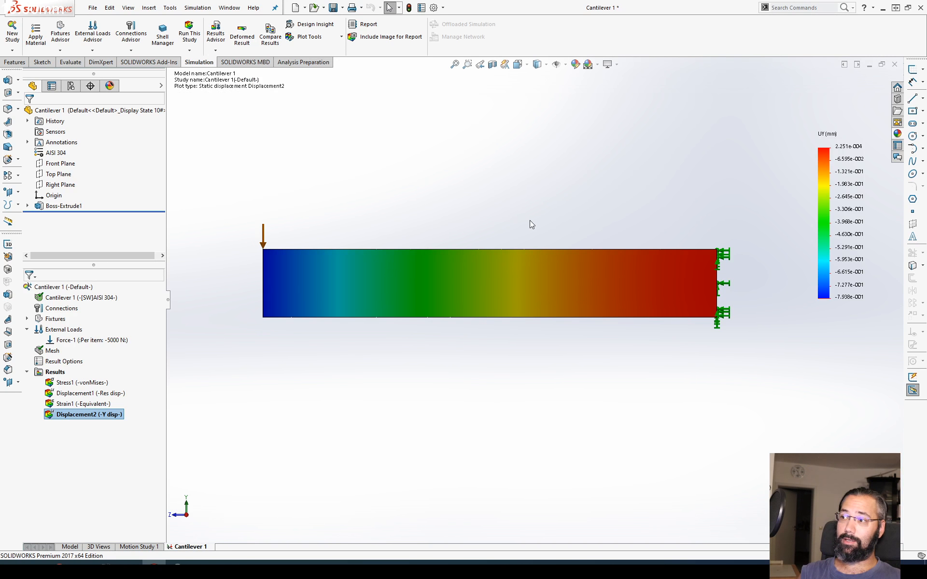
Turn the deformed result back on for the Y displacement plot.
{"action": "left_click", "coordinate": [270, 37]}
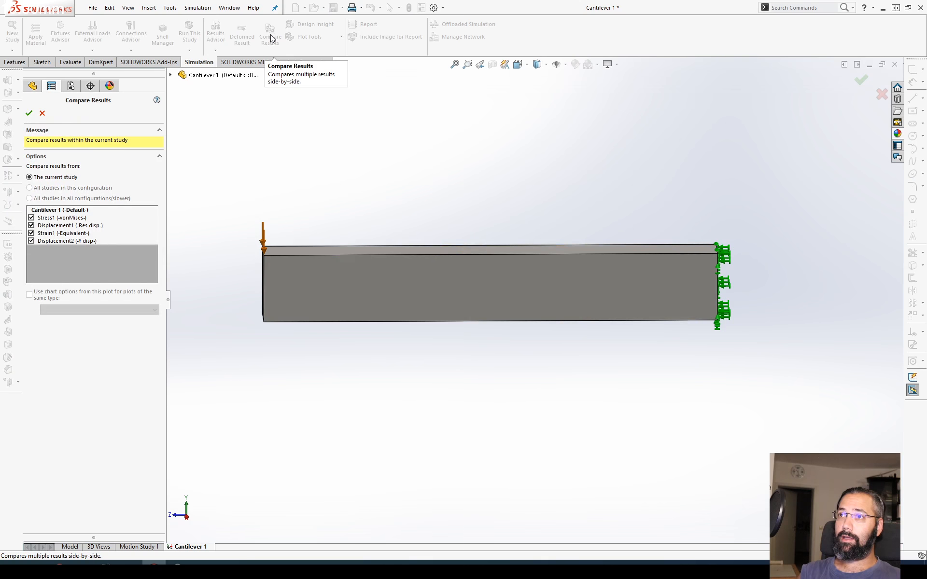
{"action": "left_click", "coordinate": [270, 36]}
{"action": "left_click", "coordinate": [247, 38]}
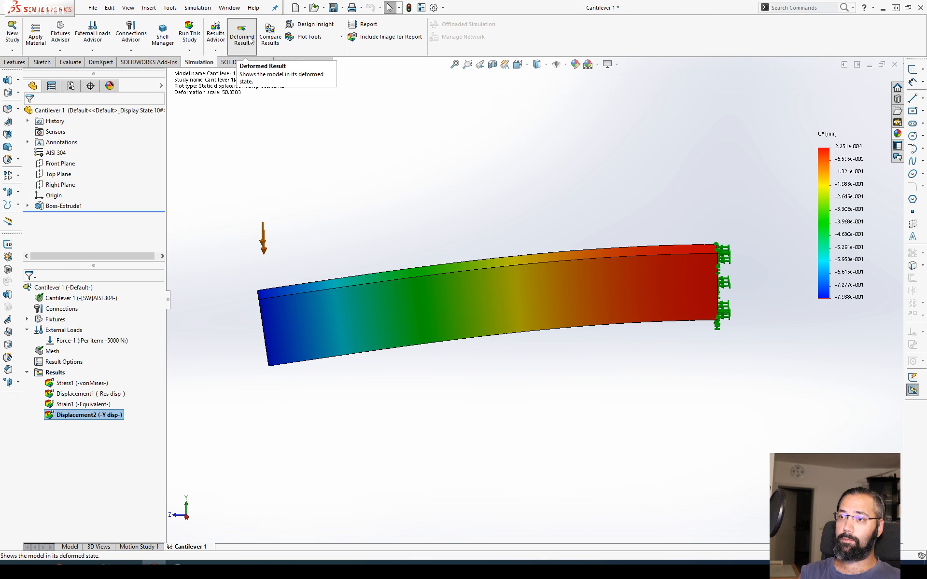
{"action": "left_click", "coordinate": [248, 36]}
{"action": "left_click", "coordinate": [248, 34]}
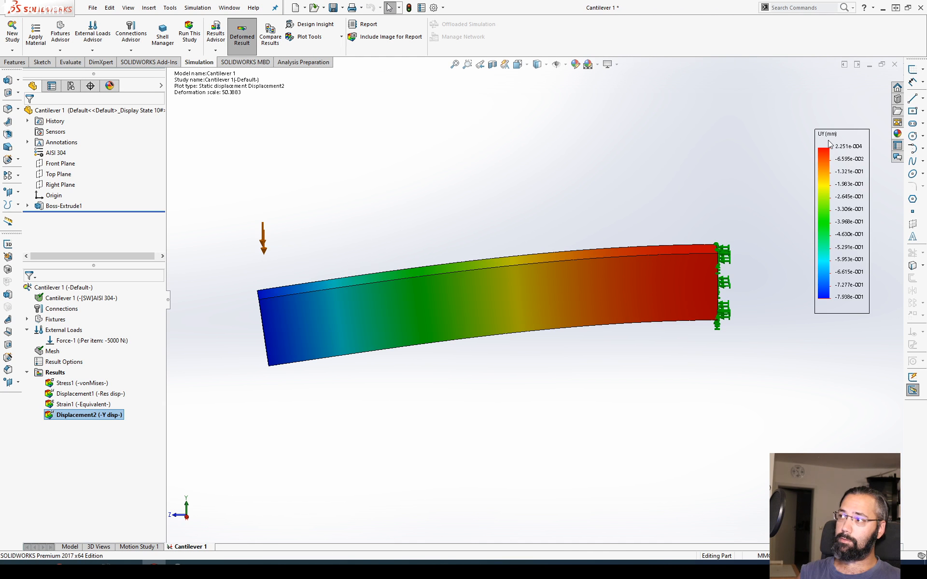
Edit the Y displacement plot definition so the deformed shape uses true scale.
{"action": "right_click", "coordinate": [828, 145]}
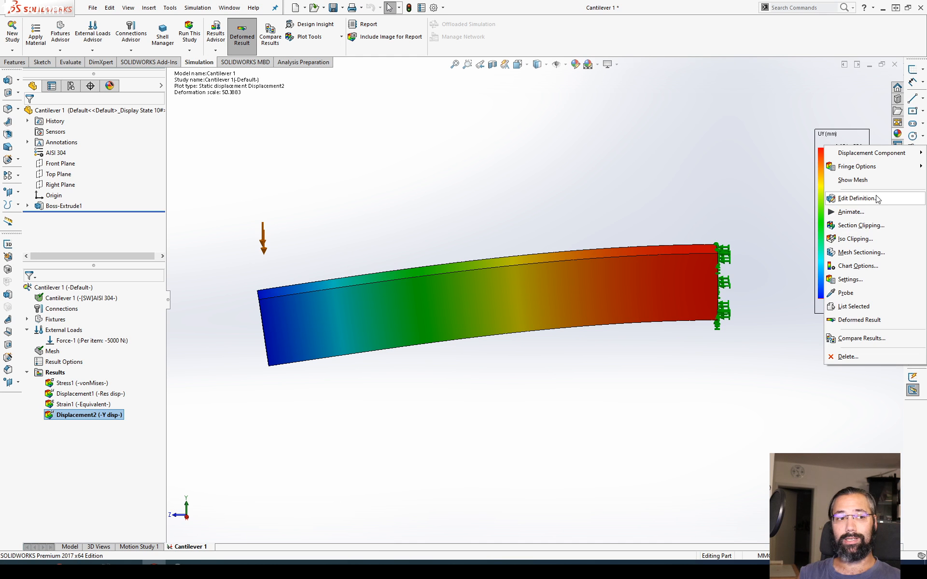
{"action": "left_click", "coordinate": [876, 198]}
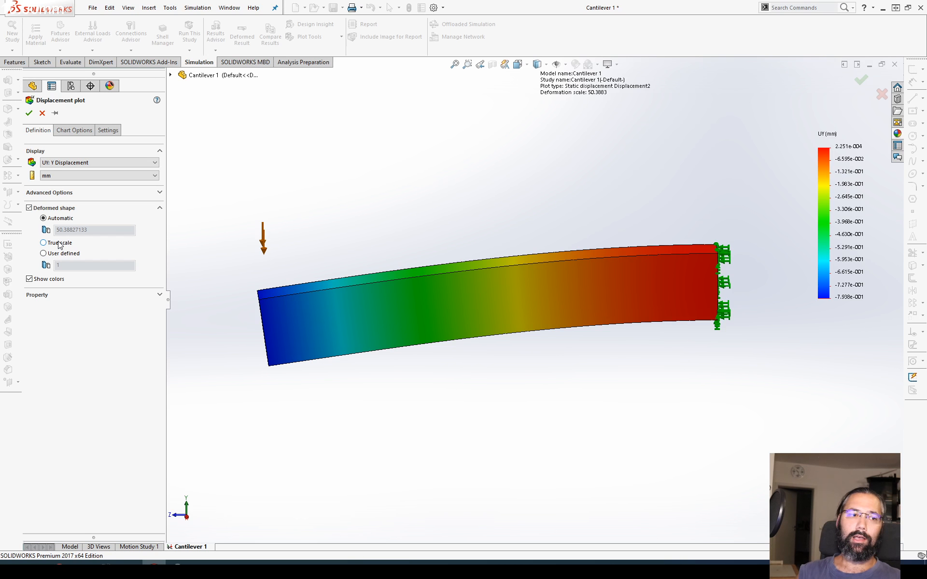
{"action": "left_click", "coordinate": [28, 113]}
Examine the true-scale deformation of the beam from the side, focusing on the loaded tip.
{"action": "mouse_move", "coordinate": [367, 207]}
{"action": "middle_mouse_down"}
{"action": "mouse_move", "coordinate": [369, 189]}
{"action": "mouse_move", "coordinate": [366, 197]}
{"action": "middle_mouse_up"}
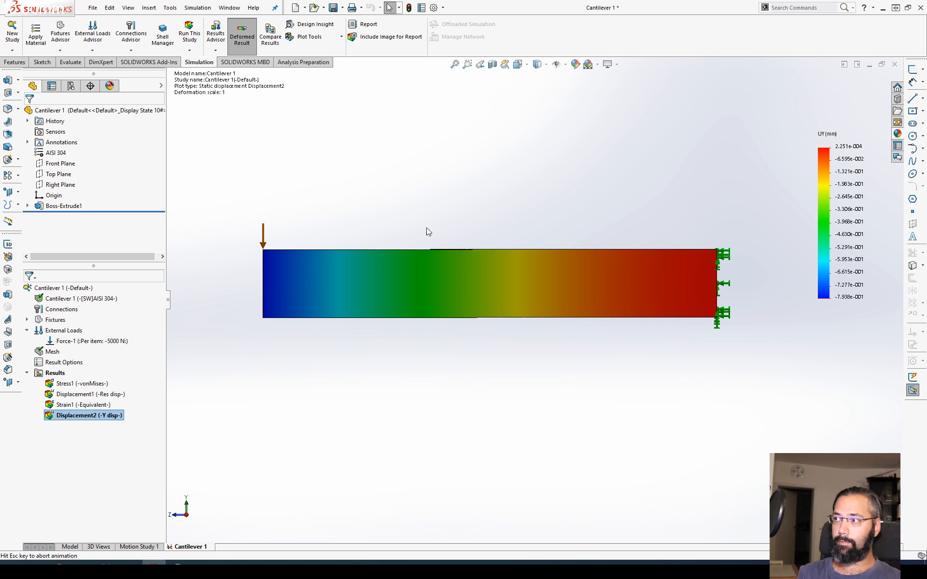
{"action": "scroll", "coordinate": [295, 260], "scroll_direction": "down", "scroll_amount": 4}
{"action": "scroll", "coordinate": [295, 257], "scroll_direction": "down", "scroll_amount": 4}
{"action": "scroll", "coordinate": [296, 249], "scroll_direction": "up", "scroll_amount": 10}
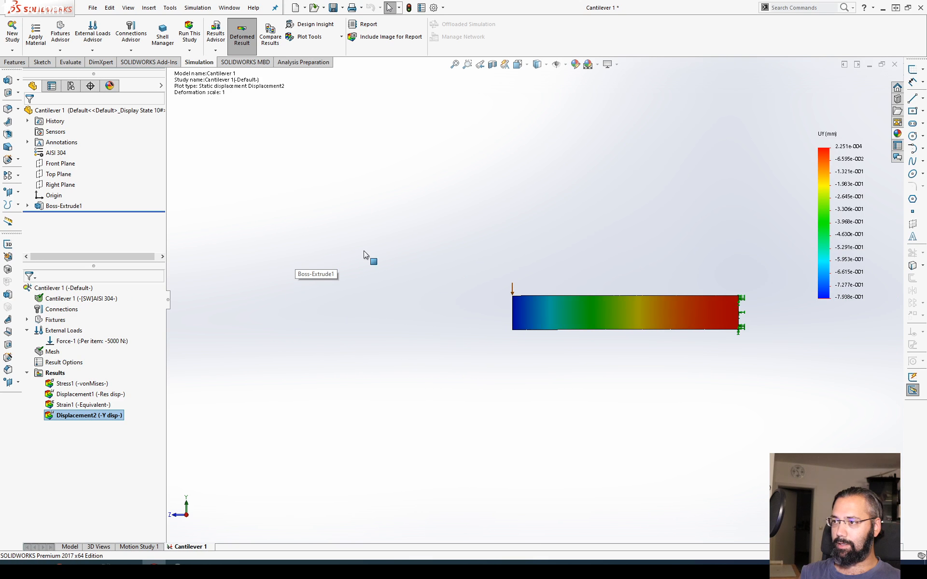
{"action": "scroll", "coordinate": [490, 290], "scroll_direction": "down", "scroll_amount": 5}
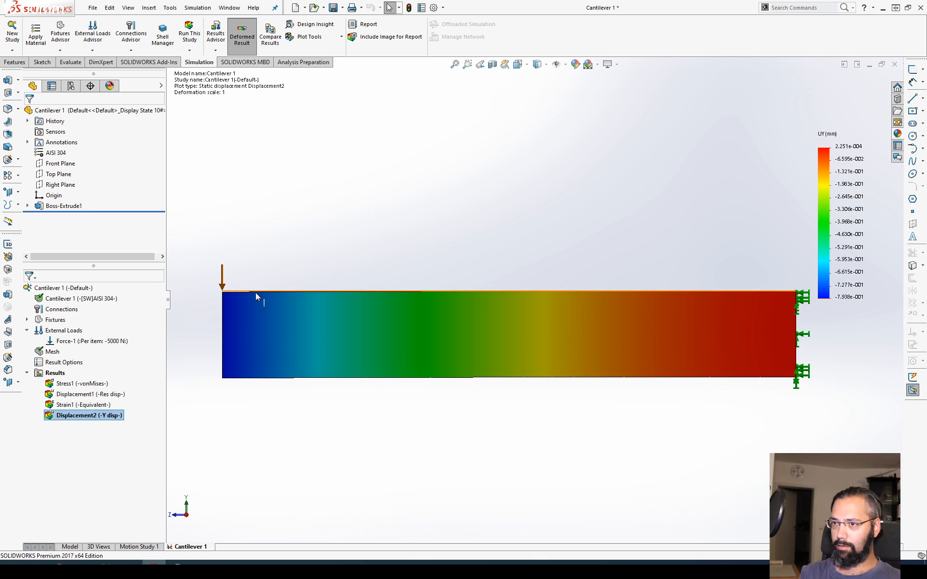
{"action": "scroll", "coordinate": [290, 304], "scroll_direction": "down", "scroll_amount": 4}
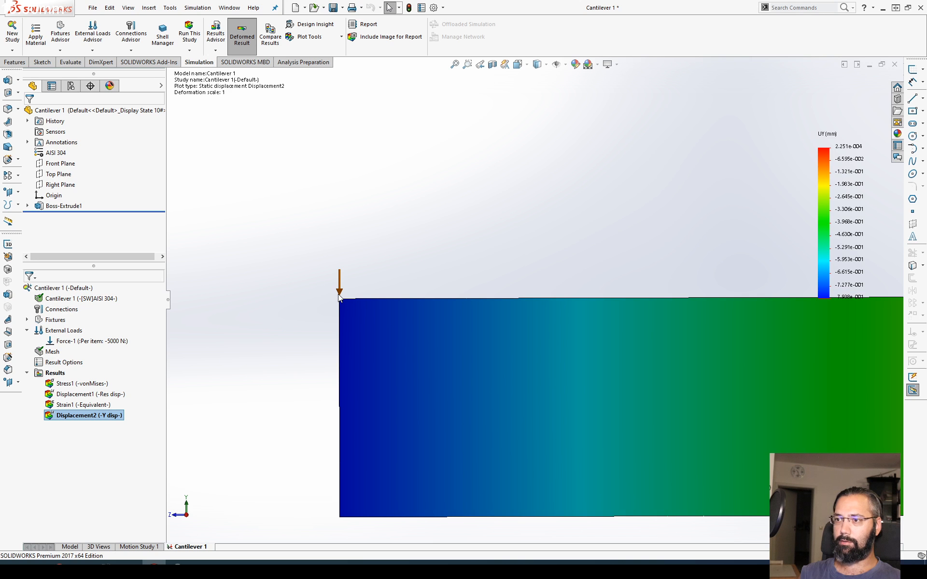
{"action": "scroll", "coordinate": [340, 301], "scroll_direction": "up", "scroll_amount": 7}
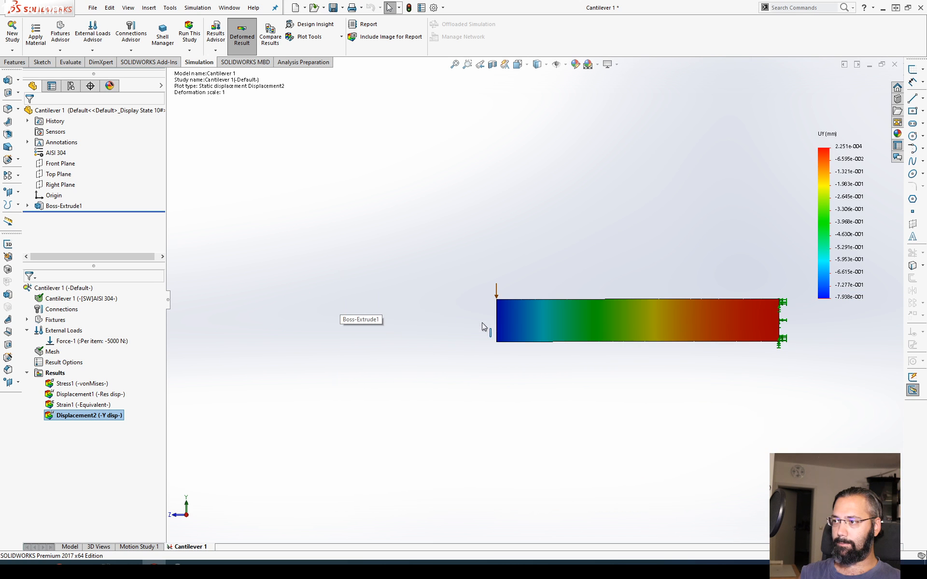
{"action": "middle_click_drag", "start_coordinate": [455, 296], "coordinate": [369, 305], "text": "ctrl"}
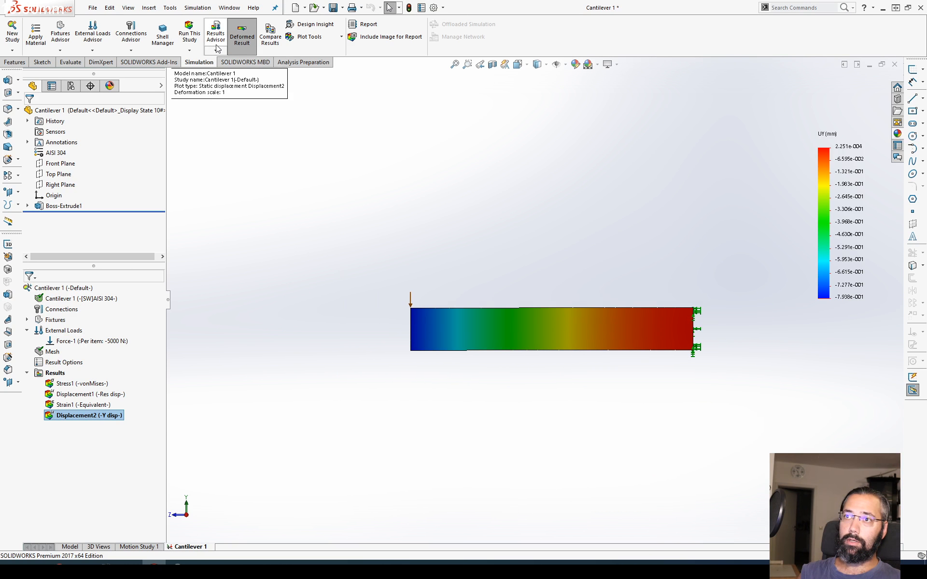
Edit the Y displacement plot definition to use a user-defined deformation scale of 10.
{"action": "left_click", "coordinate": [309, 37]}
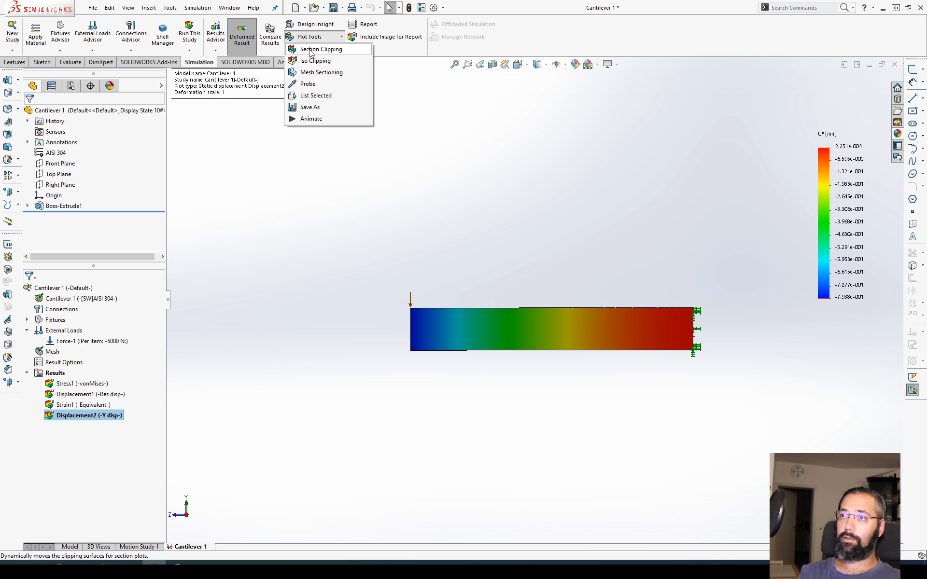
{"action": "right_click", "coordinate": [822, 207]}
{"action": "right_click", "coordinate": [844, 182]}
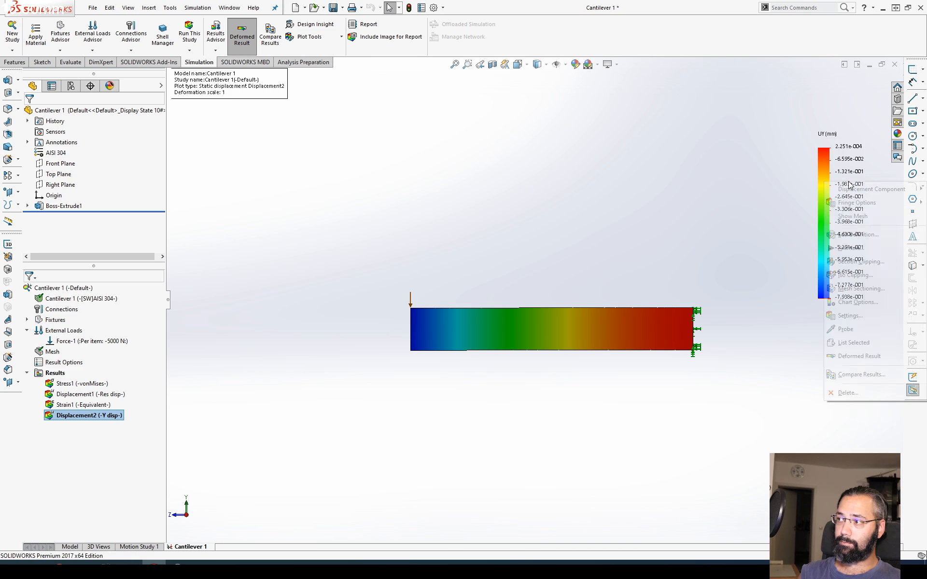
{"action": "left_click", "coordinate": [847, 169]}
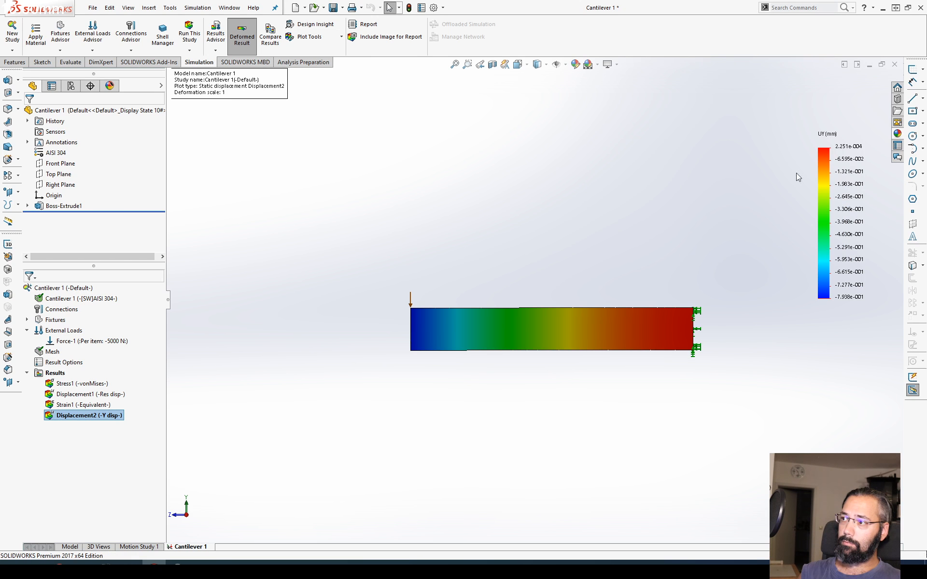
{"action": "right_click", "coordinate": [835, 173]}
{"action": "left_click", "coordinate": [857, 223]}
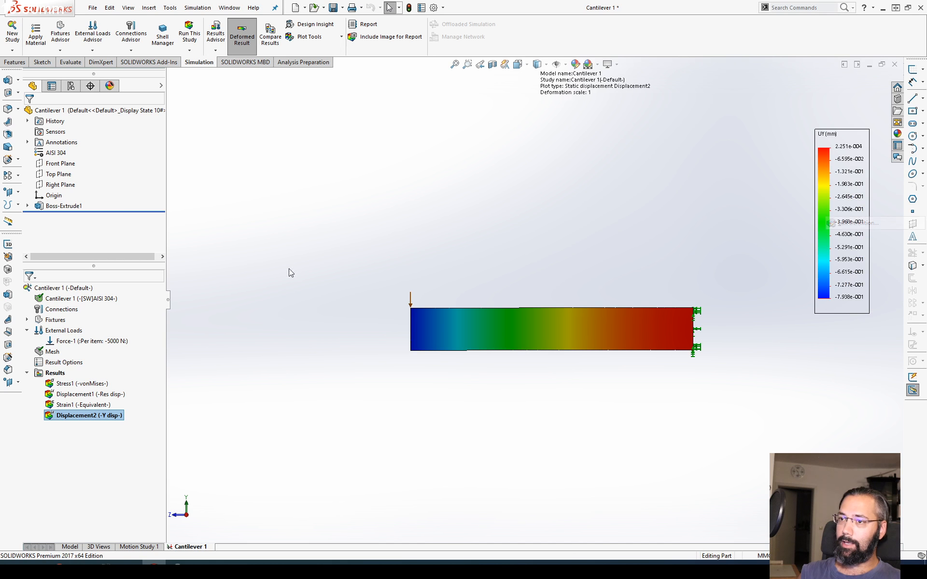
{"action": "left_click", "coordinate": [63, 254]}
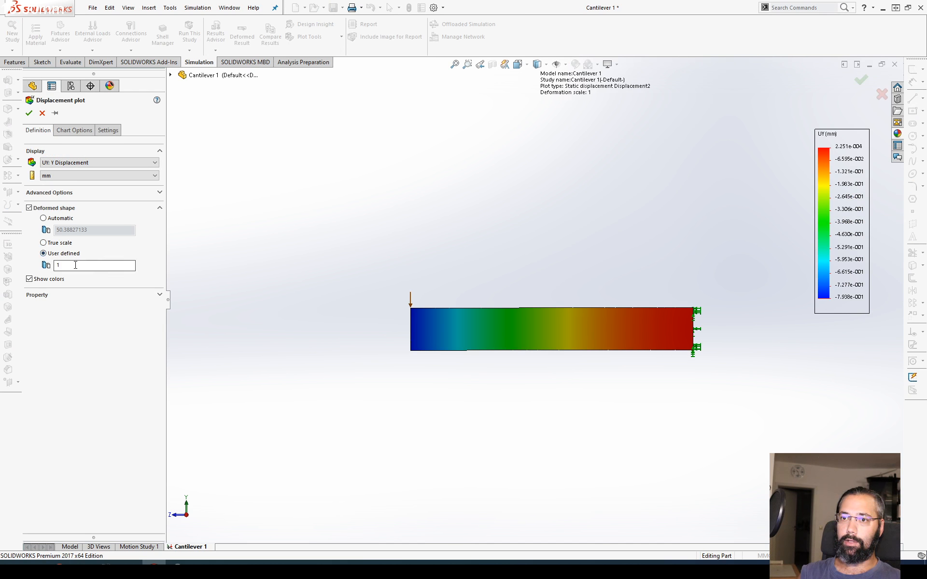
{"action": "type", "text": "10"}
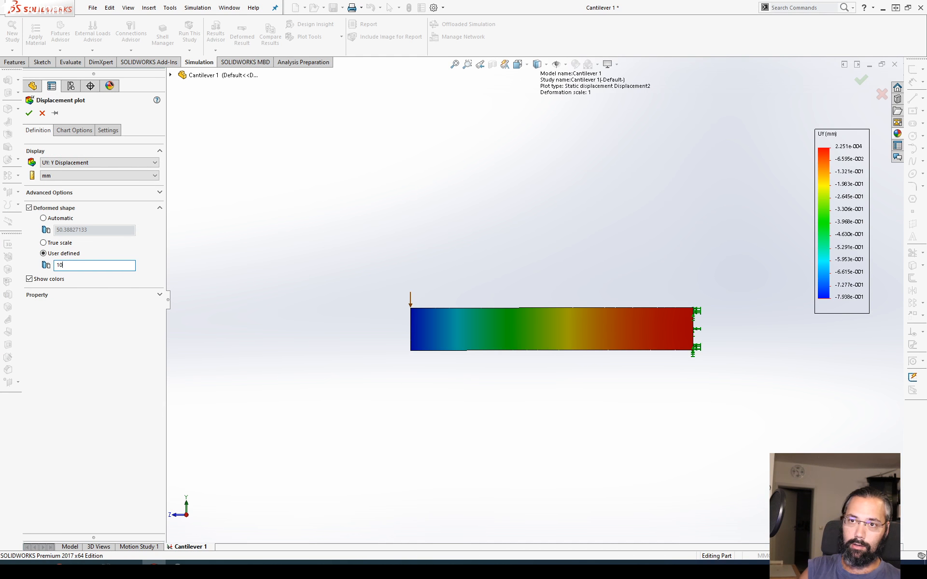
{"action": "left_click", "coordinate": [29, 113]}
Orient the deformed beam to the isometric view and frame it whole beside the colour legend.
{"action": "middle_click_drag", "start_coordinate": [624, 299], "coordinate": [640, 383]}
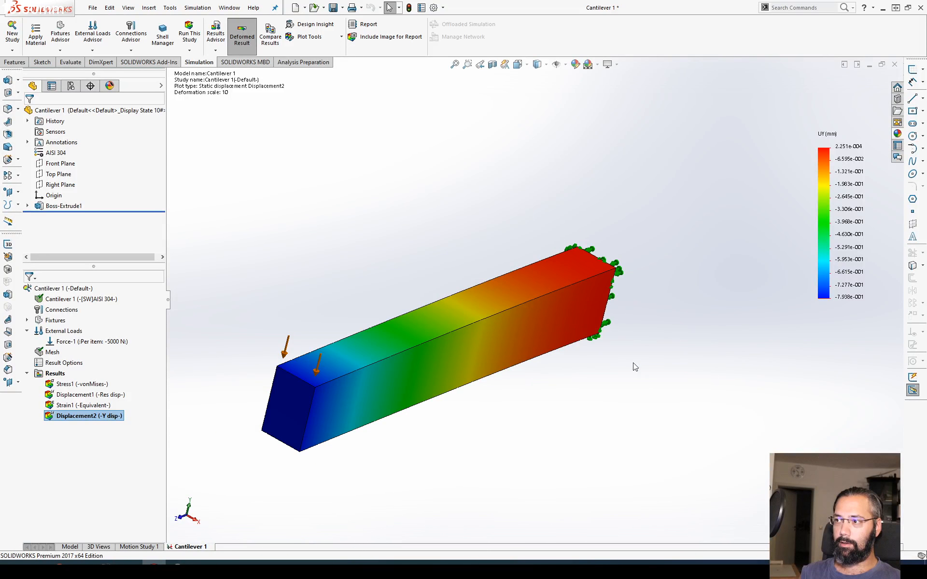
{"action": "key", "text": "ctrl+7"}
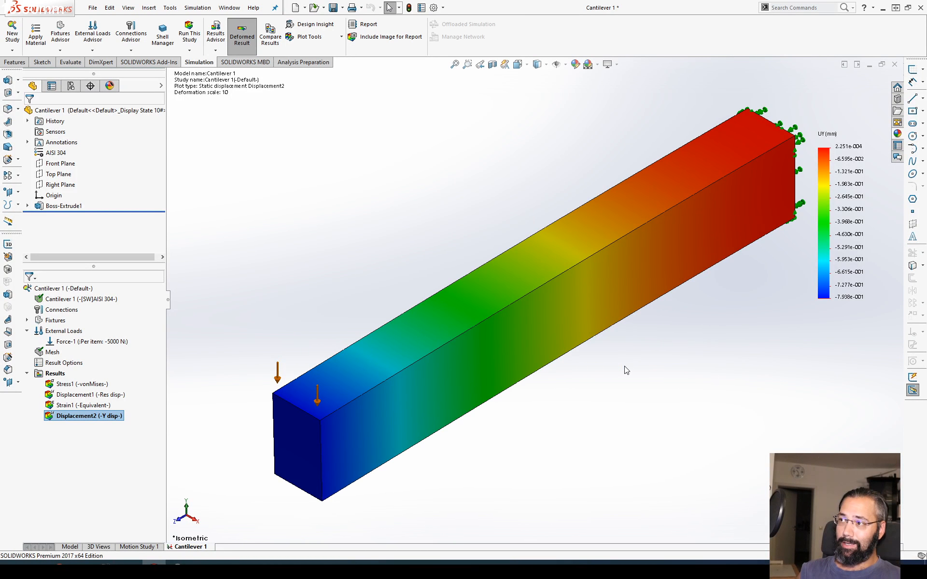
{"action": "scroll", "coordinate": [624, 366], "scroll_direction": "up", "scroll_amount": 1}
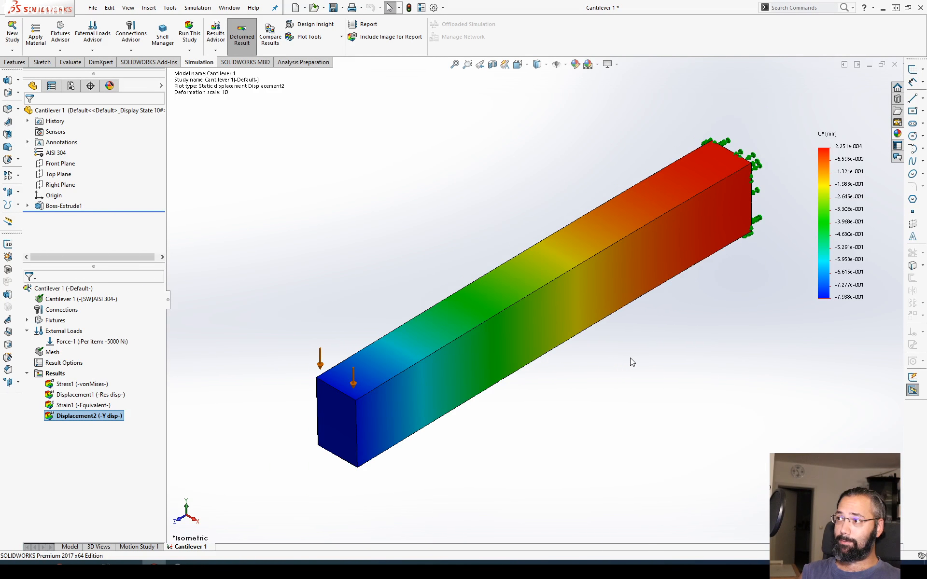
{"action": "middle_click_drag", "start_coordinate": [632, 357], "coordinate": [594, 372], "text": "ctrl"}
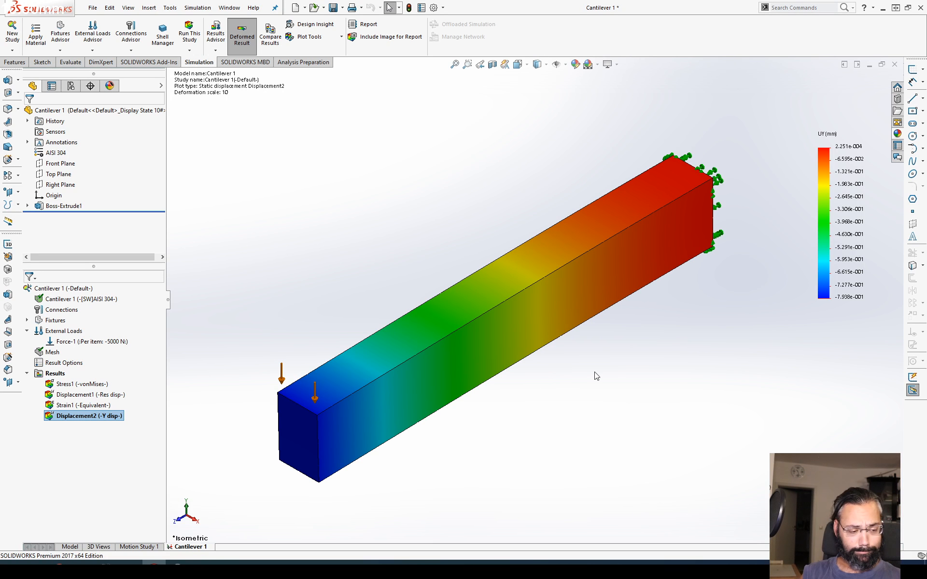